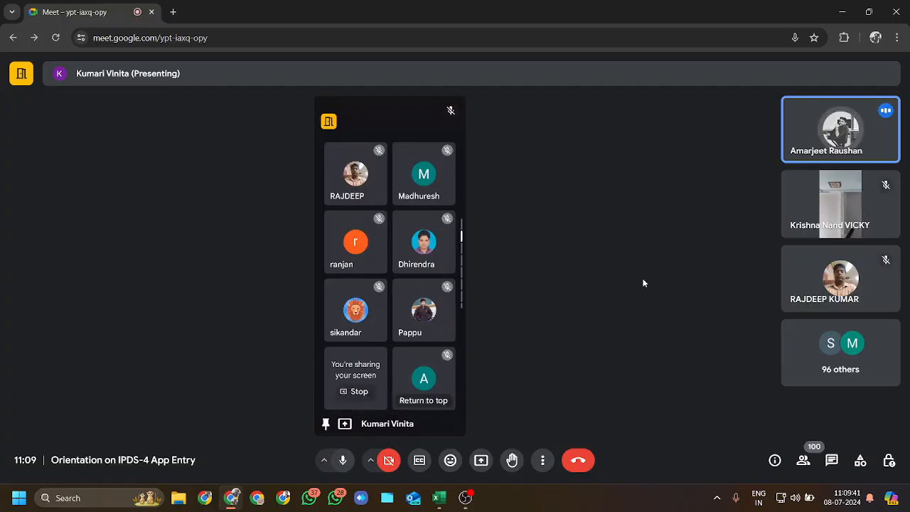
Step: Stop watching the current presenter's shared screen in the meeting
{"action": "left_click", "coordinate": [481, 460]}
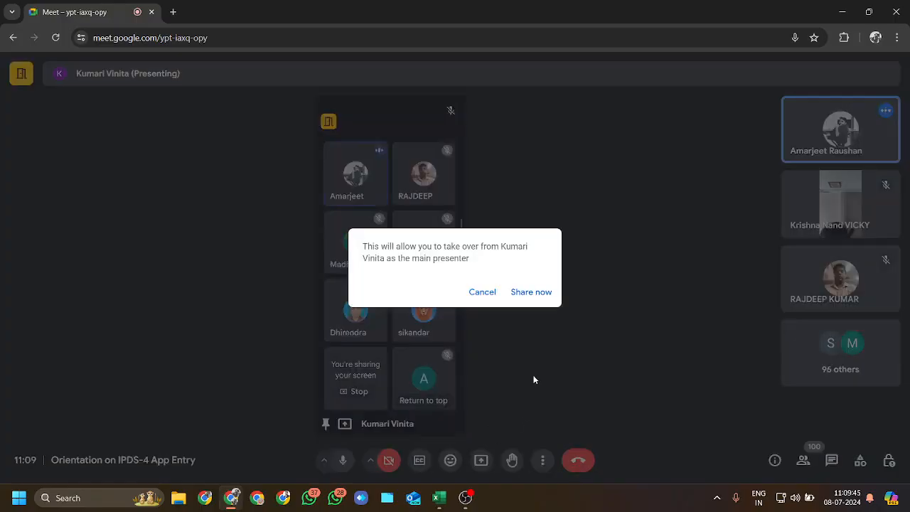
{"action": "left_click", "coordinate": [481, 291]}
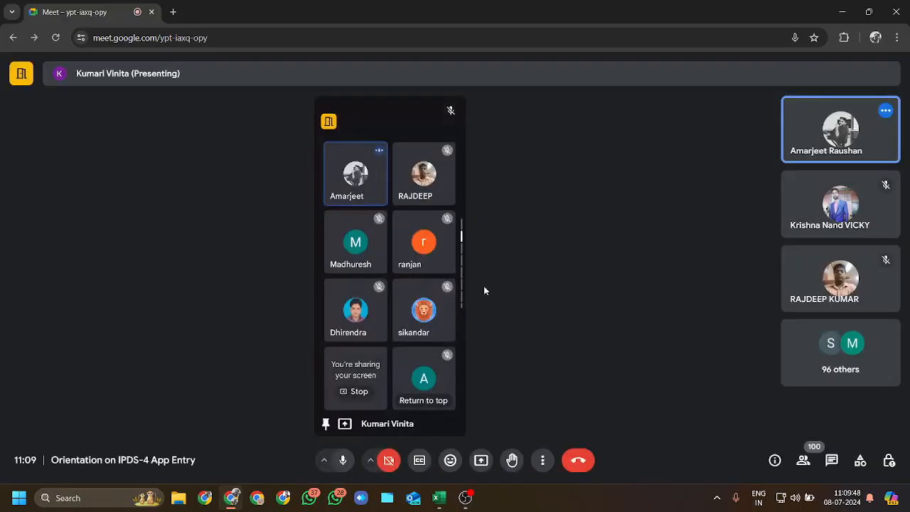
{"action": "left_click", "coordinate": [417, 267]}
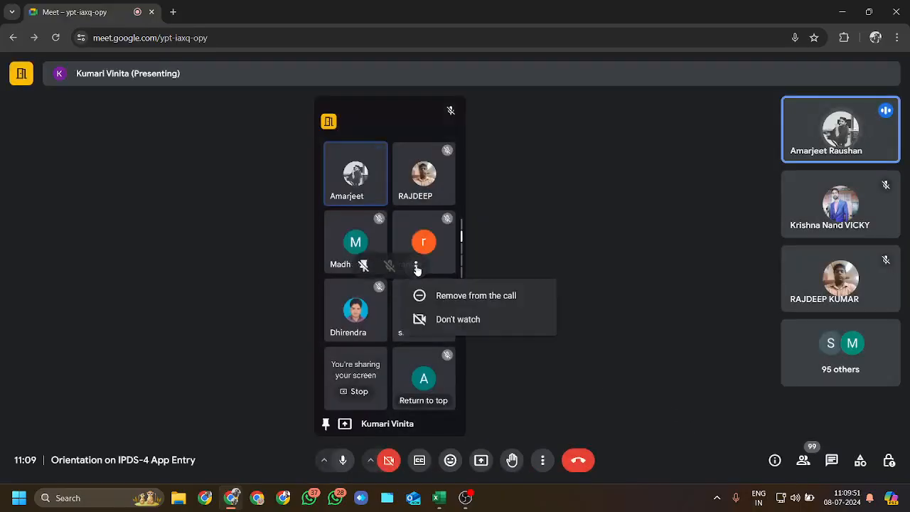
{"action": "left_click", "coordinate": [434, 319]}
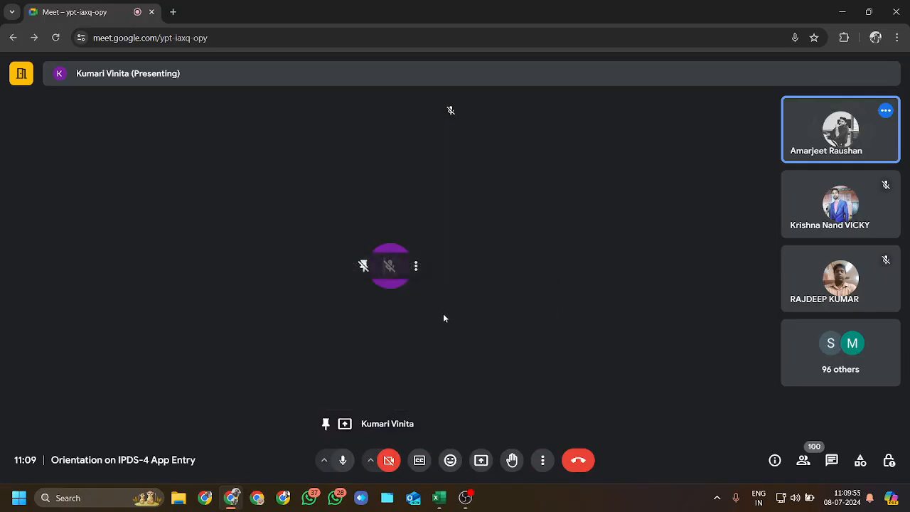
{"action": "left_click", "coordinate": [415, 267]}
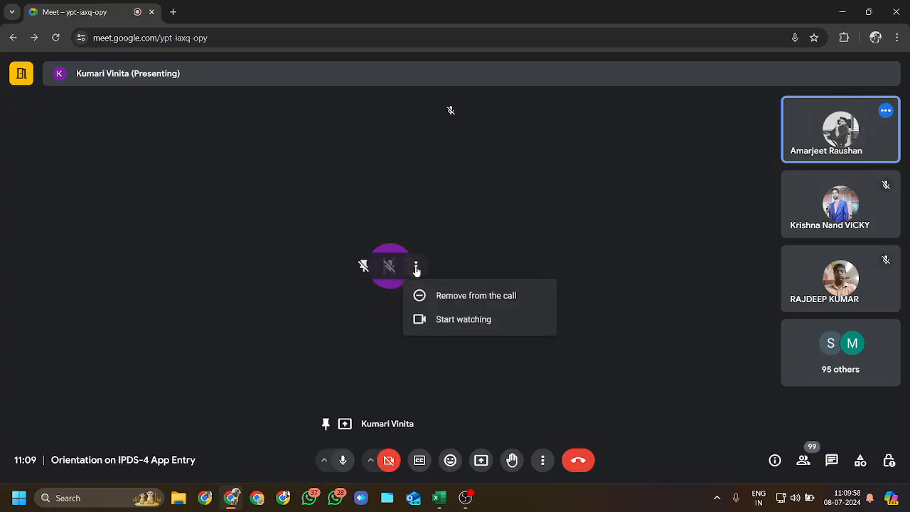
{"action": "left_click", "coordinate": [568, 244]}
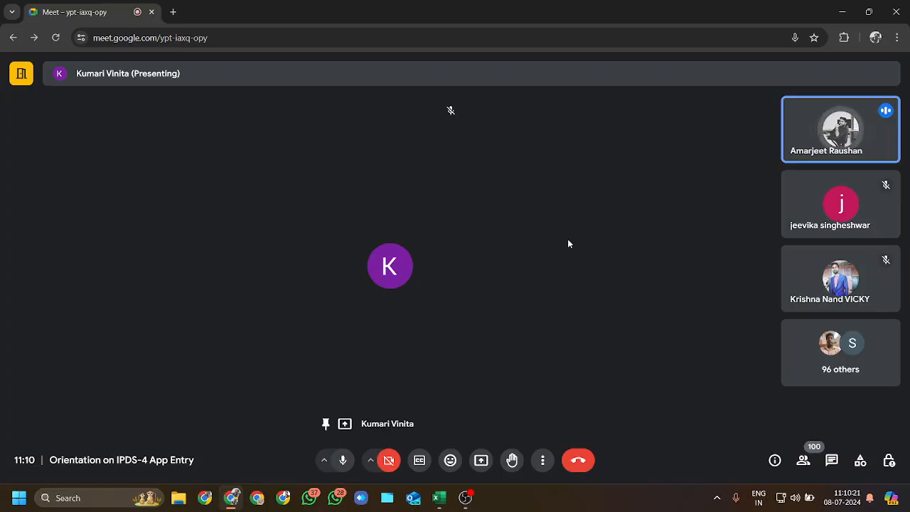
Step: Take over as main presenter by sharing the entire screen with the meeting, and hide the sharing notice
{"action": "left_click", "coordinate": [481, 460]}
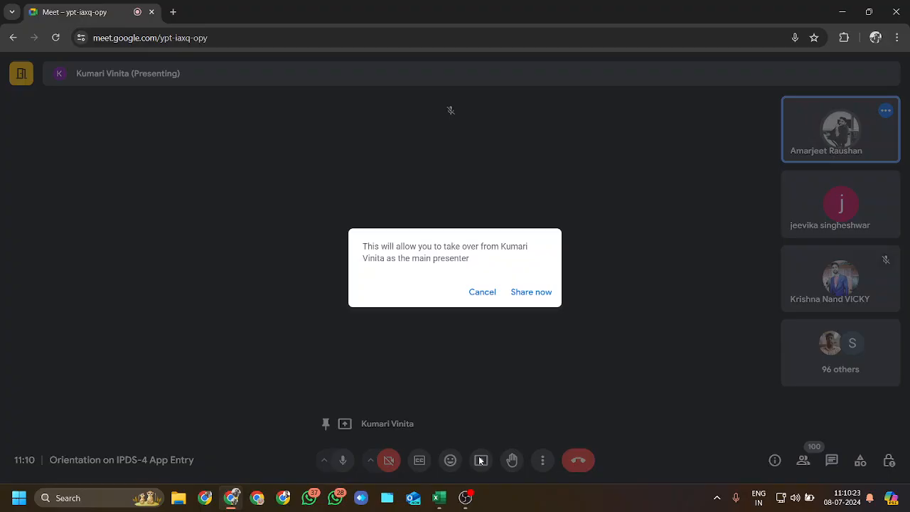
{"action": "left_click", "coordinate": [533, 294]}
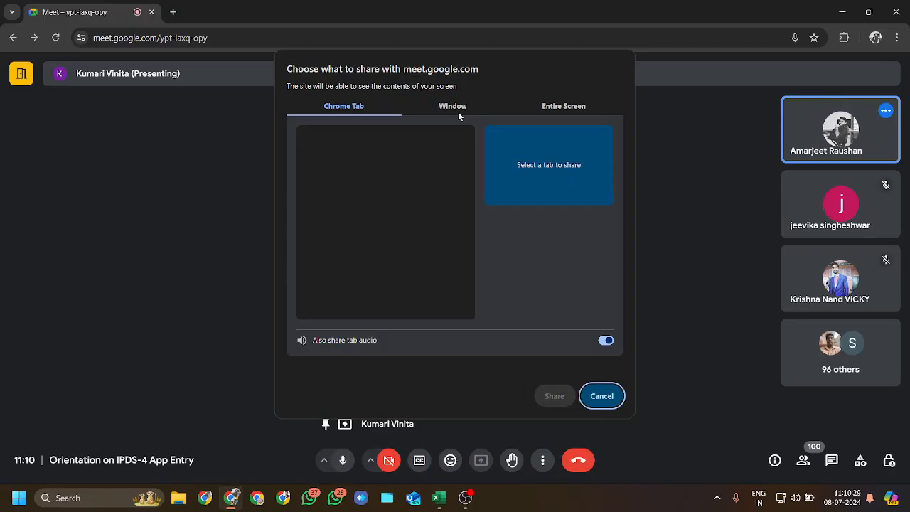
{"action": "left_click", "coordinate": [572, 106]}
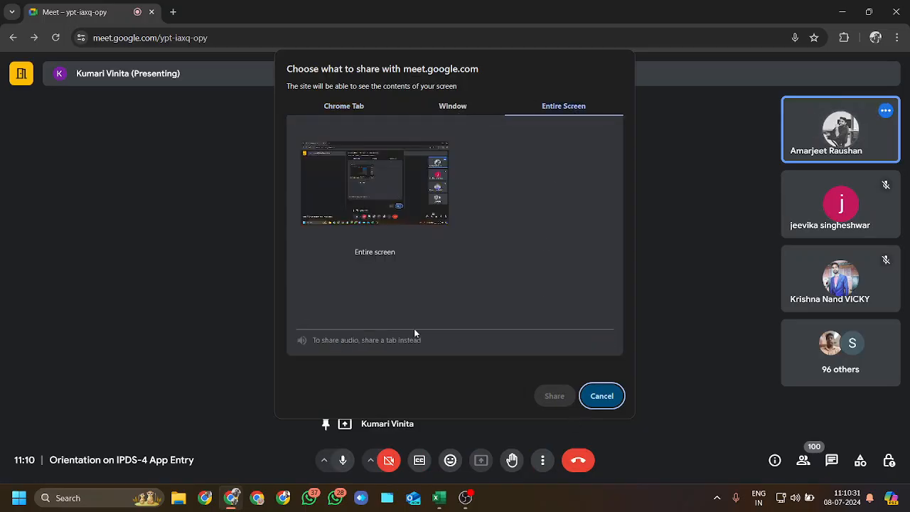
{"action": "left_click", "coordinate": [330, 179]}
{"action": "left_click", "coordinate": [554, 396]}
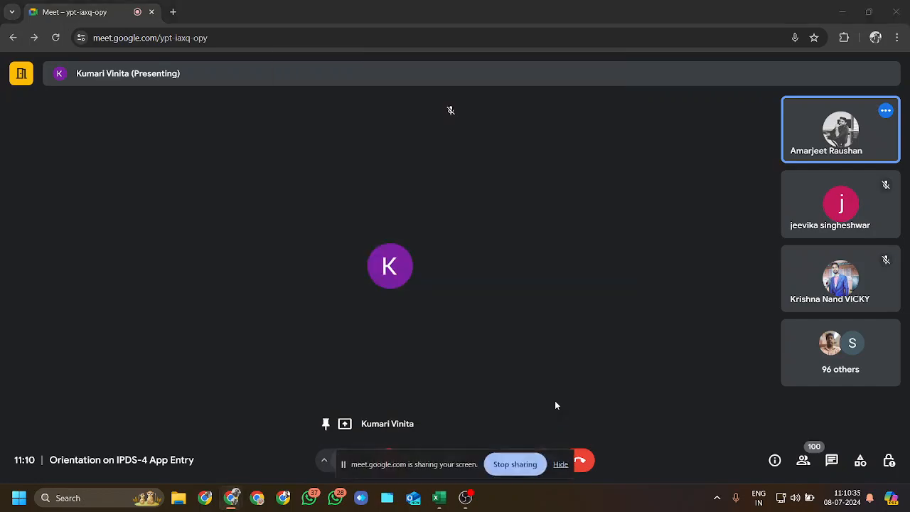
{"action": "left_click", "coordinate": [560, 464]}
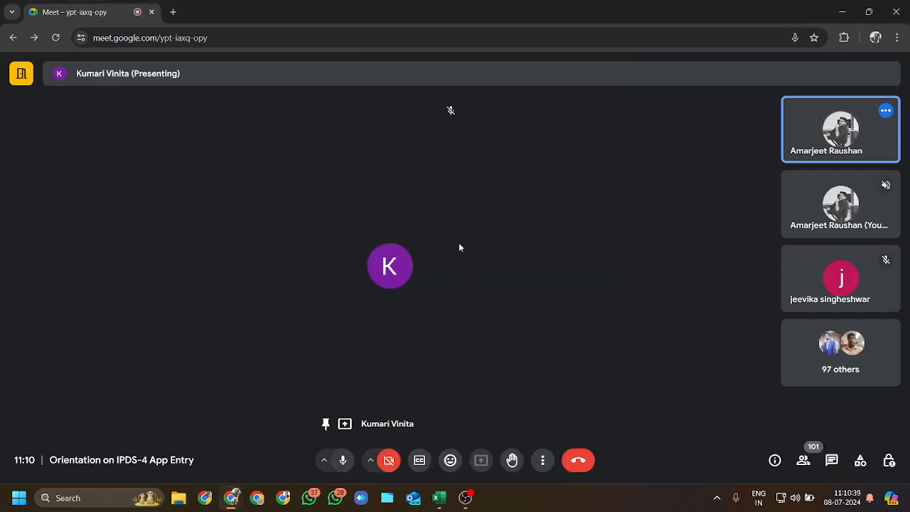
Step: Open a new browser tab and check in the meeting that the screen is being presented
{"action": "left_click", "coordinate": [173, 12]}
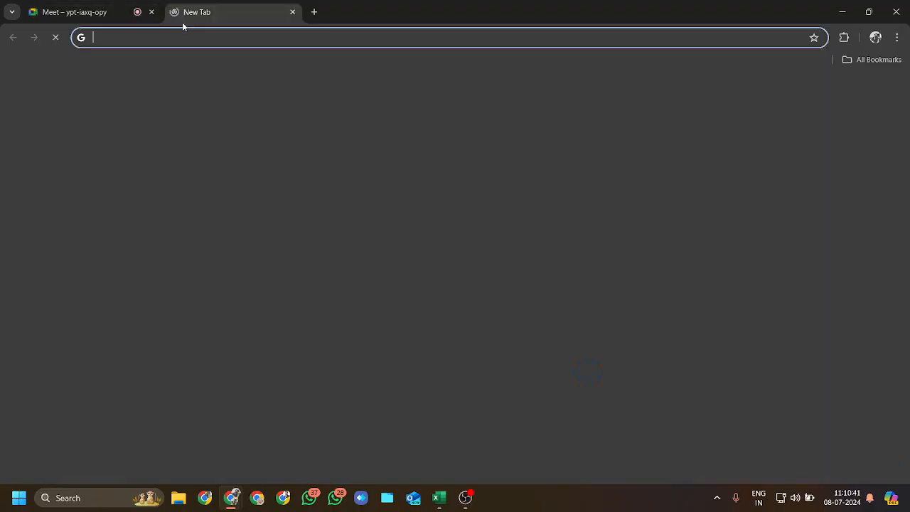
{"action": "mouse_move", "coordinate": [76, 12]}
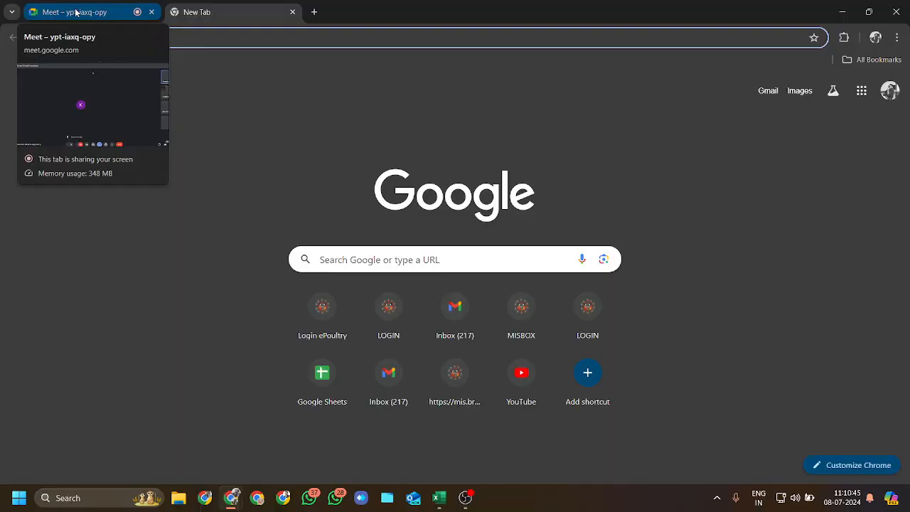
{"action": "left_click", "coordinate": [76, 12]}
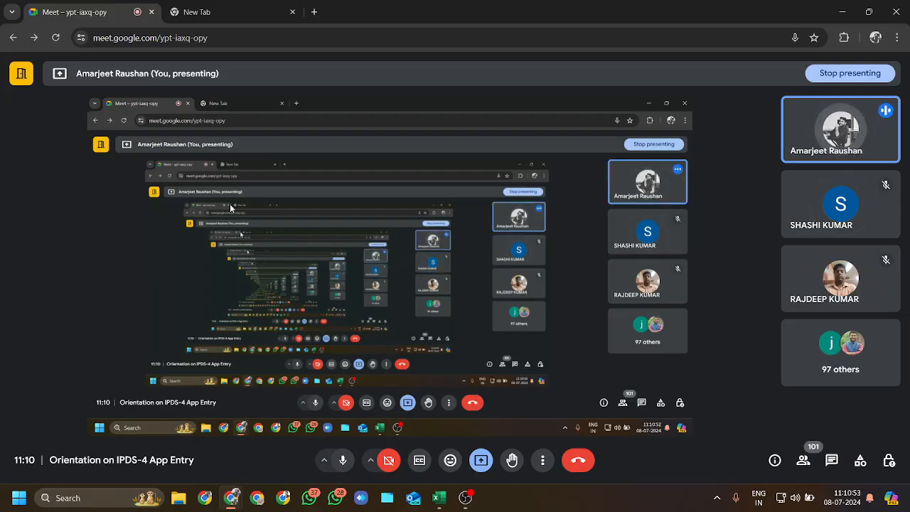
{"action": "left_click", "coordinate": [211, 16]}
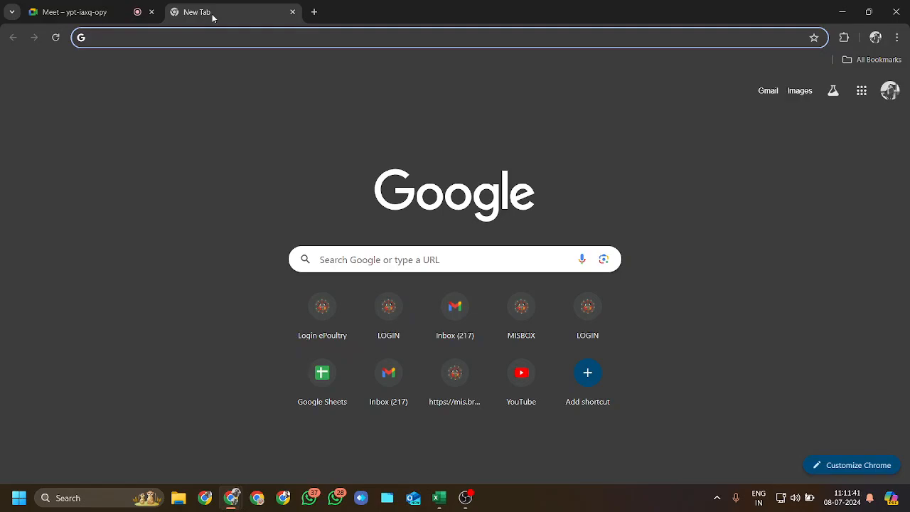
{"action": "left_click", "coordinate": [106, 10]}
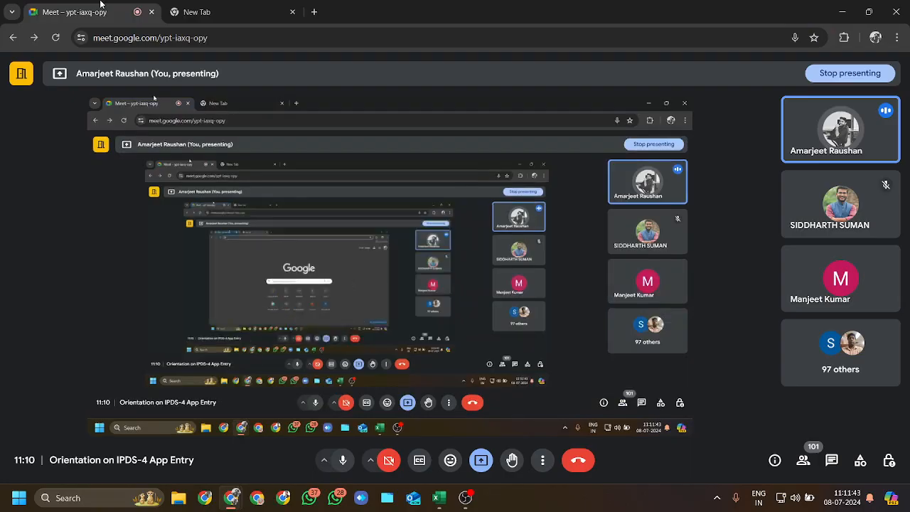
{"action": "left_click", "coordinate": [205, 10]}
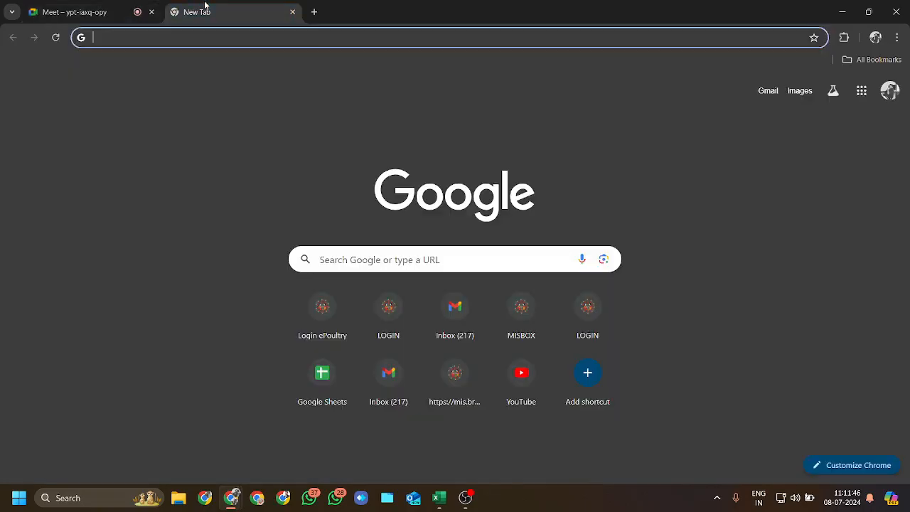
Step: Load the site mis.brlps.in in the new tab
{"action": "left_click", "coordinate": [177, 37]}
{"action": "type", "text": "mis.brlps"}
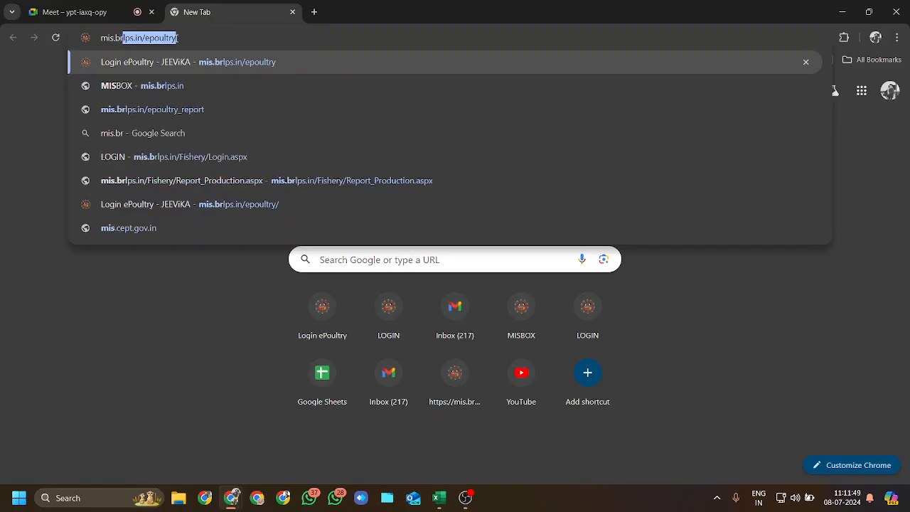
{"action": "key", "text": "Right"}
{"action": "key", "text": "BackSpace"}
{"action": "key", "text": "BackSpace"}
{"action": "key", "text": "BackSpace"}
{"action": "key", "text": "BackSpace"}
{"action": "key", "text": "BackSpace"}
{"action": "key", "text": "BackSpace"}
{"action": "key", "text": "BackSpace"}
{"action": "key", "text": "BackSpace"}
{"action": "key", "text": "BackSpace"}
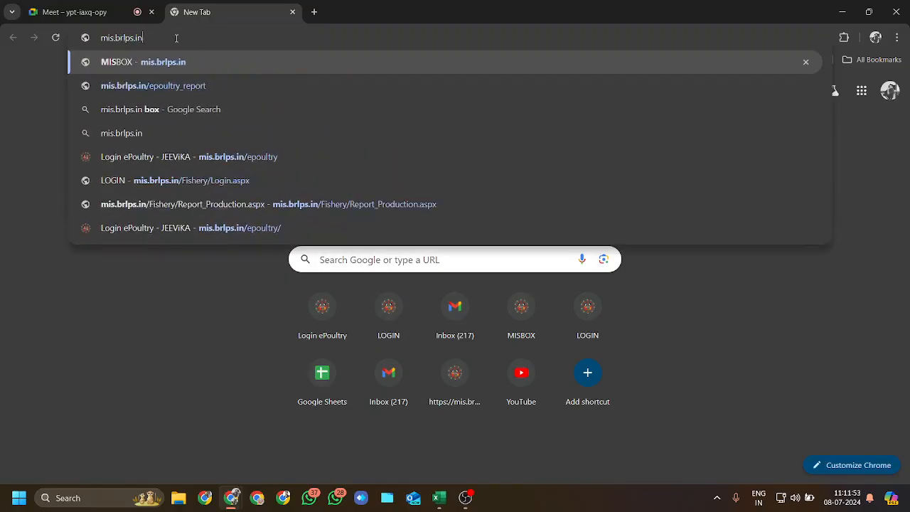
{"action": "key", "text": "Return"}
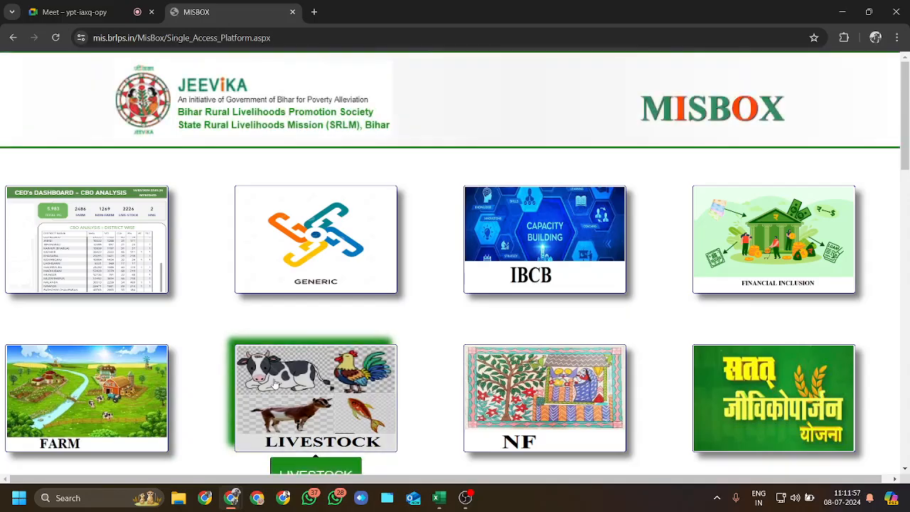
Step: Look over the MISBOX modules, check the meeting briefly, and open the Livestock section to show its web and app entries
{"action": "scroll", "coordinate": [275, 384], "scroll_direction": "down", "scroll_amount": 1}
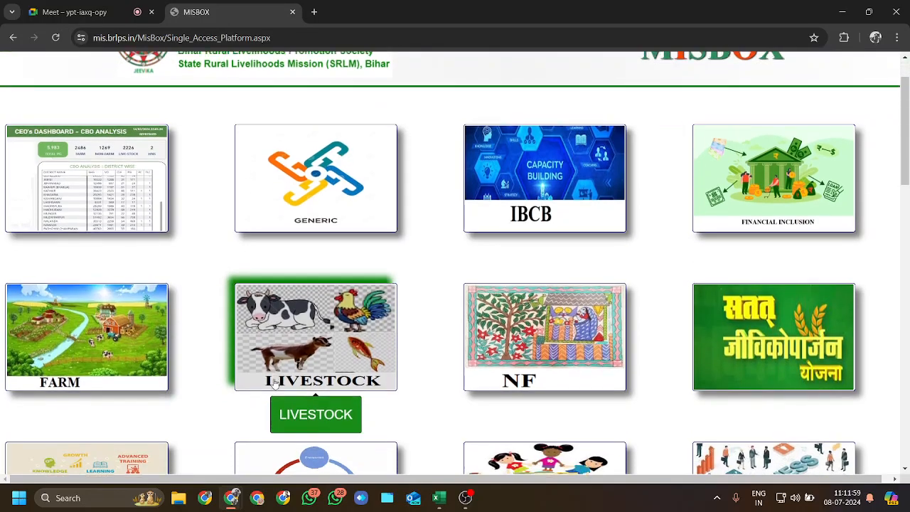
{"action": "scroll", "coordinate": [274, 383], "scroll_direction": "up", "scroll_amount": 1}
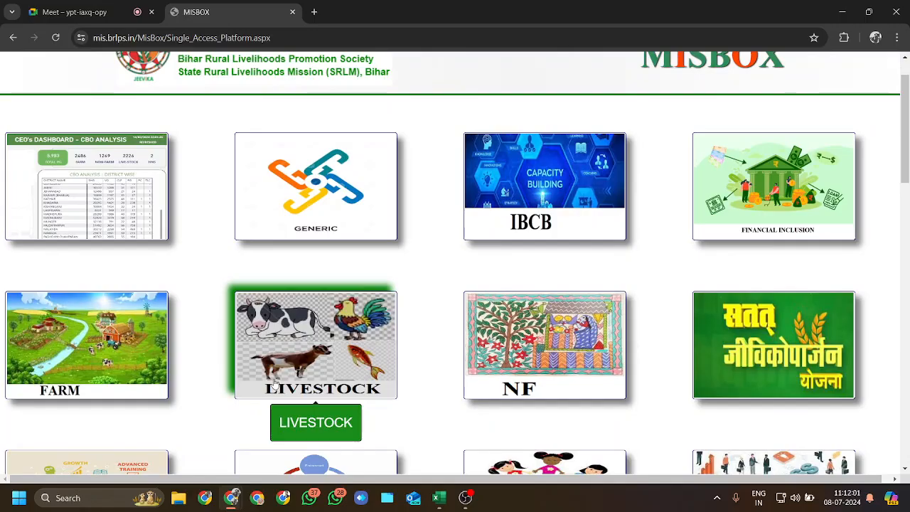
{"action": "left_click", "coordinate": [88, 4]}
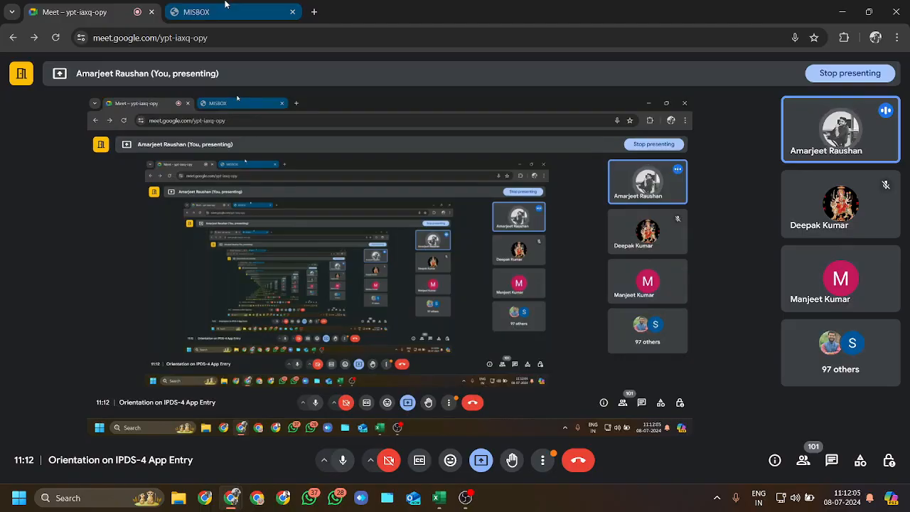
{"action": "mouse_move", "coordinate": [225, 4]}
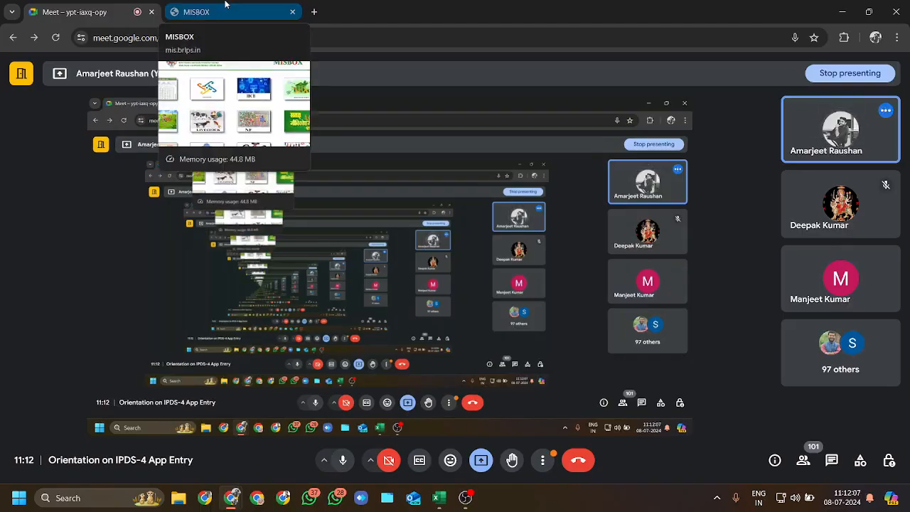
{"action": "left_click", "coordinate": [224, 5]}
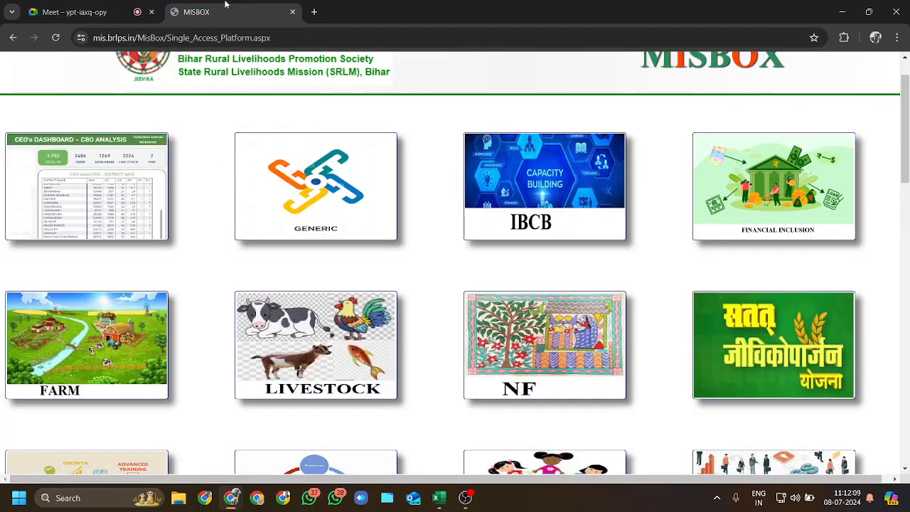
{"action": "left_click", "coordinate": [302, 360]}
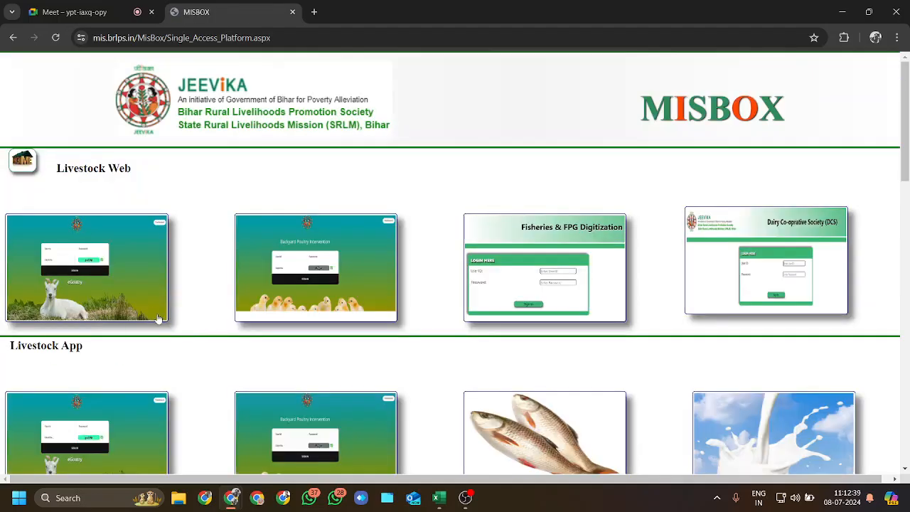
{"action": "scroll", "coordinate": [675, 264], "scroll_direction": "down", "scroll_amount": 1}
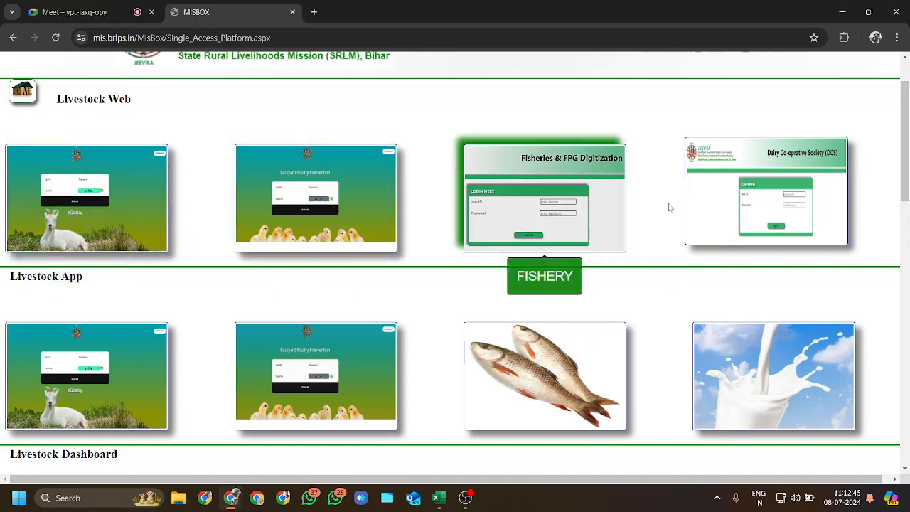
Step: Mute the participant who is speaking for everyone in the meeting
{"action": "left_click", "coordinate": [74, 12]}
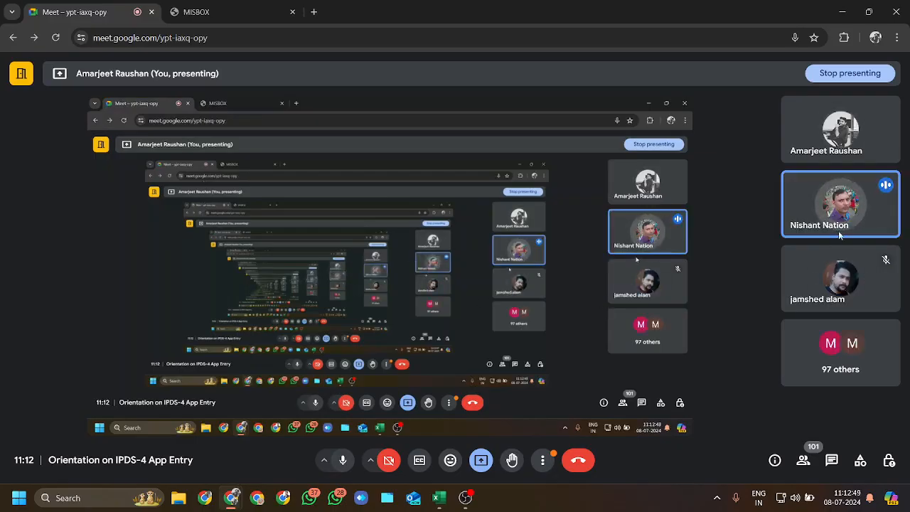
{"action": "left_click", "coordinate": [839, 205]}
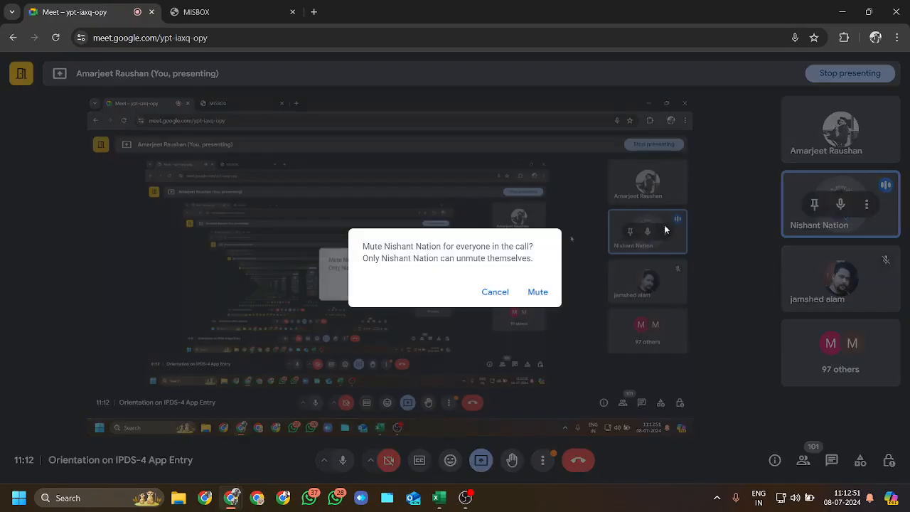
{"action": "left_click", "coordinate": [537, 292]}
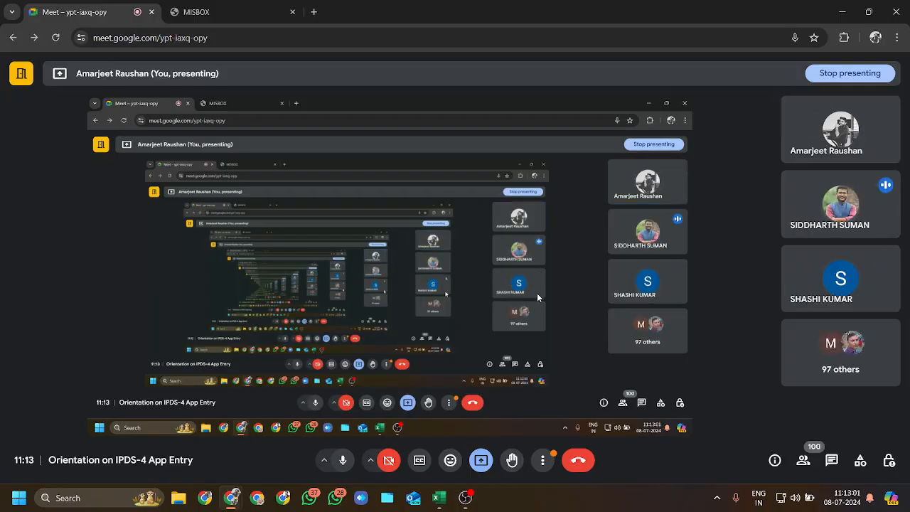
Step: Open the Poultry login page from the Livestock Web section of MISBOX, then return to the meeting
{"action": "left_click", "coordinate": [211, 7]}
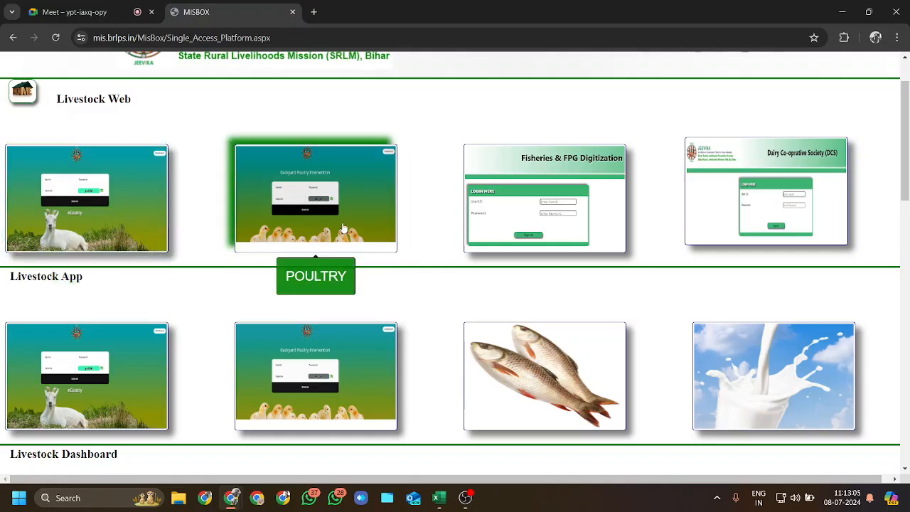
{"action": "left_click", "coordinate": [115, 5]}
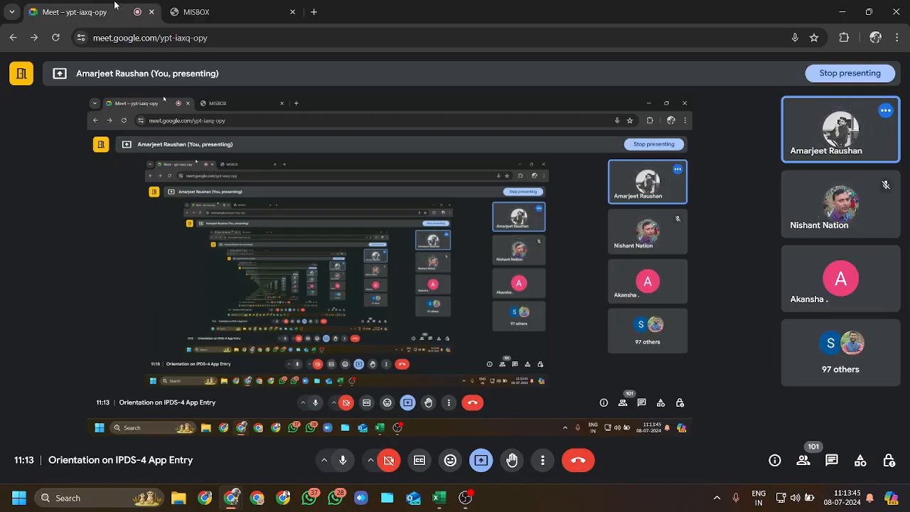
{"action": "left_click", "coordinate": [227, 7]}
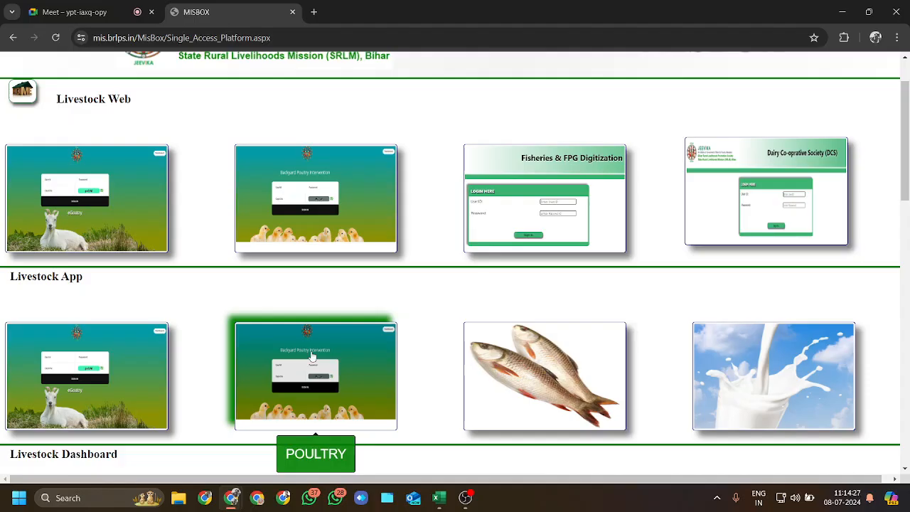
{"action": "left_click", "coordinate": [322, 225]}
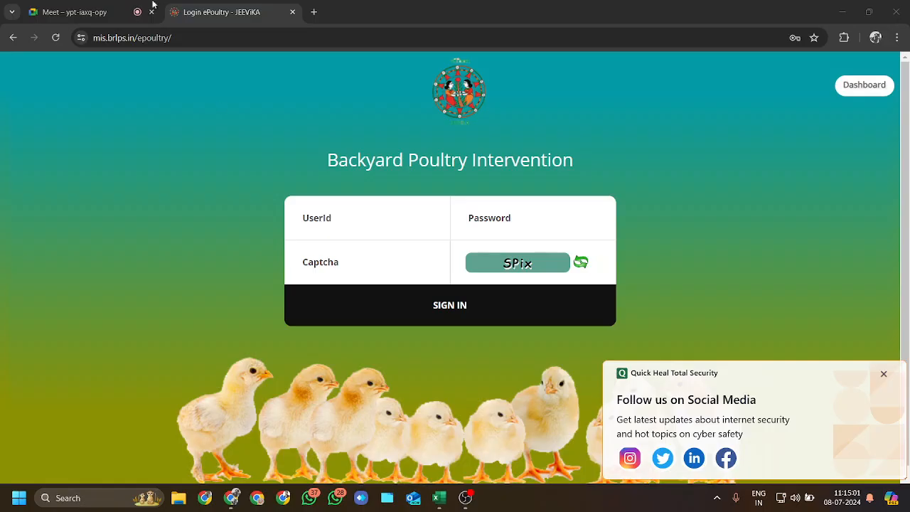
{"action": "left_click", "coordinate": [52, 8]}
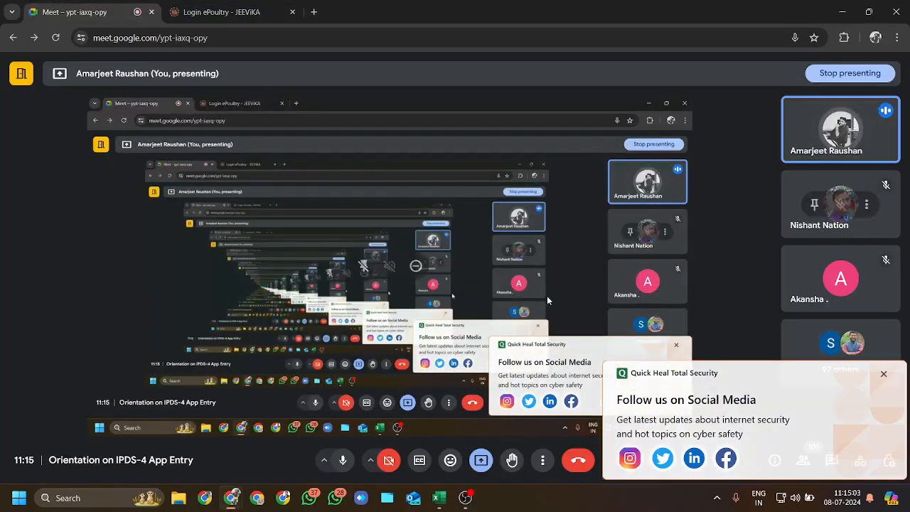
Step: Dismiss the antivirus pop-up and sign in to ePoultry with the saved admPoultry user ID and password plus the displayed captcha
{"action": "left_click", "coordinate": [884, 375]}
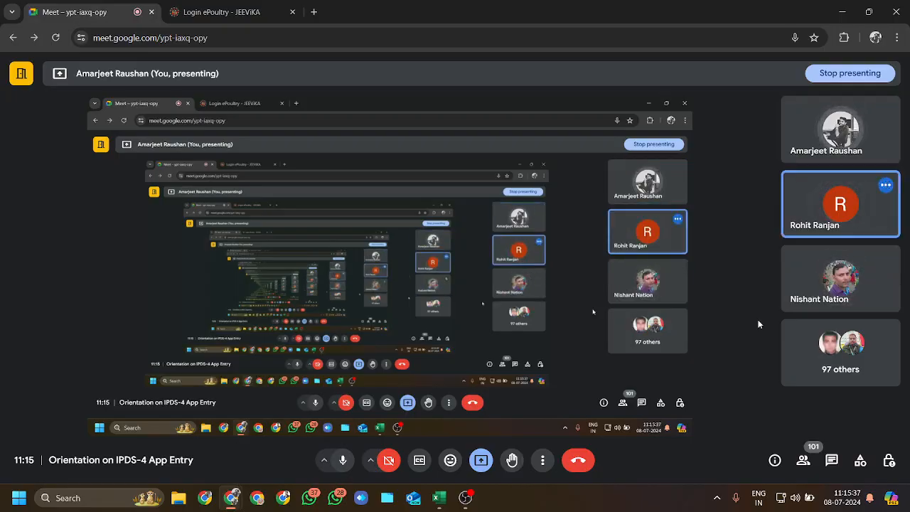
{"action": "left_click", "coordinate": [217, 12]}
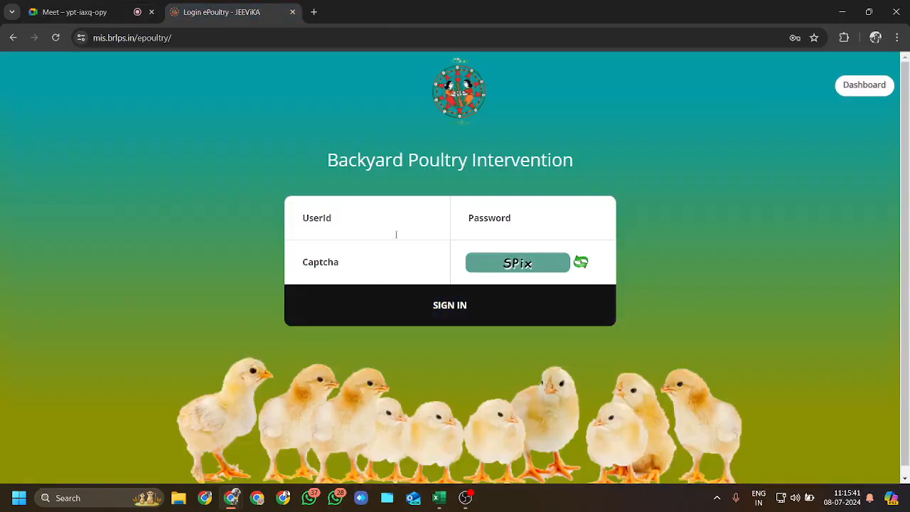
{"action": "left_click", "coordinate": [395, 233]}
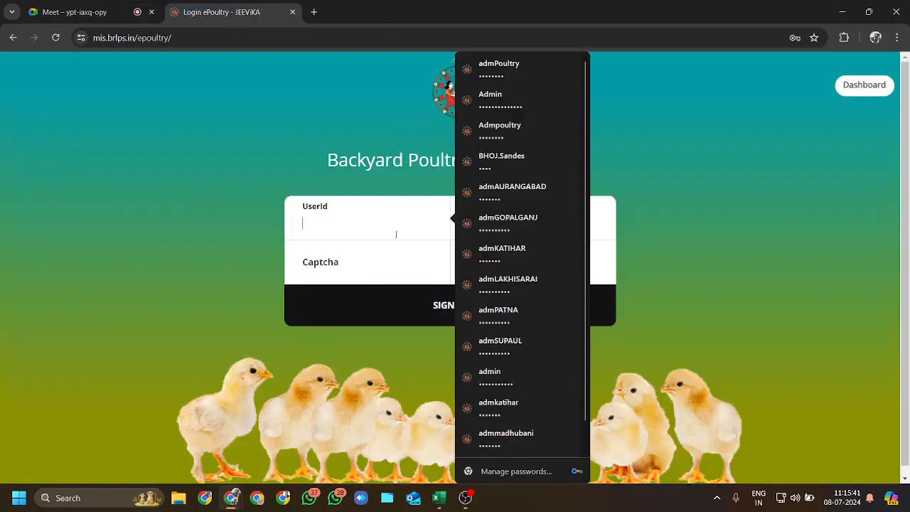
{"action": "left_click", "coordinate": [503, 69]}
{"action": "type", "text": "****"}
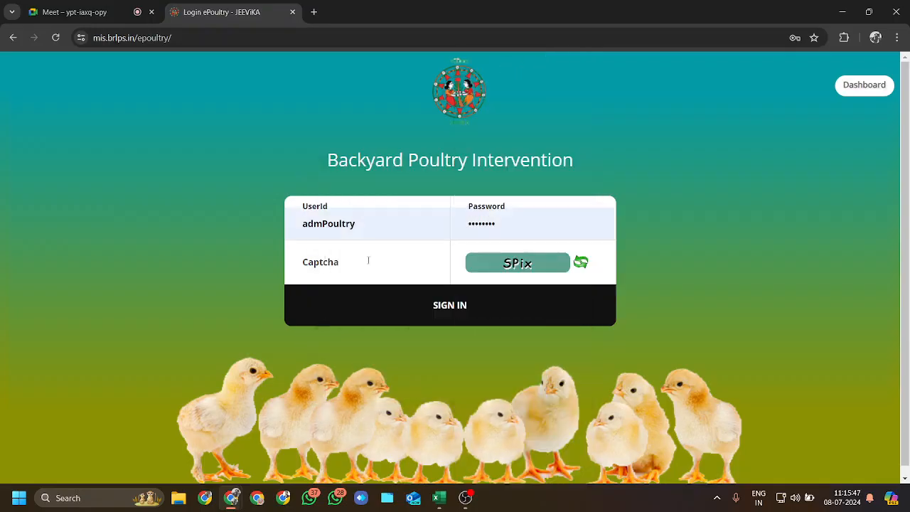
{"action": "left_click", "coordinate": [369, 262]}
{"action": "type", "text": "SPix"}
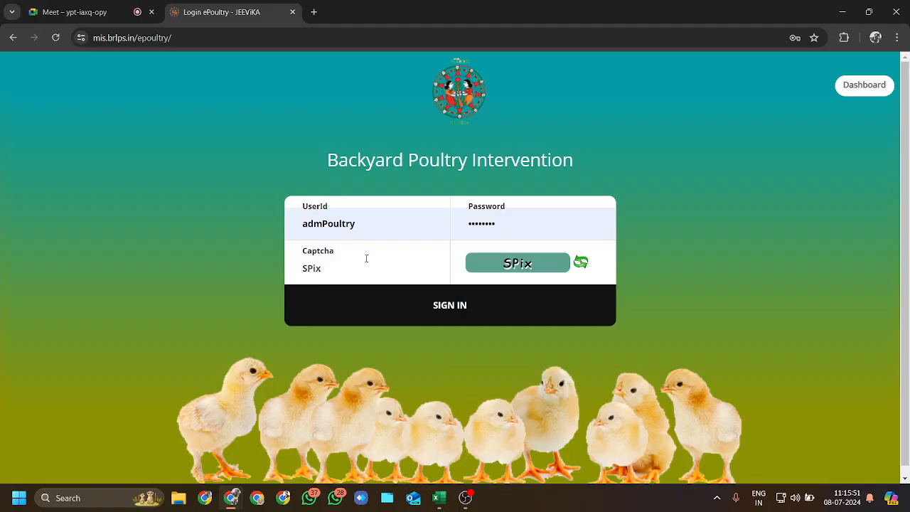
{"action": "left_click", "coordinate": [433, 311]}
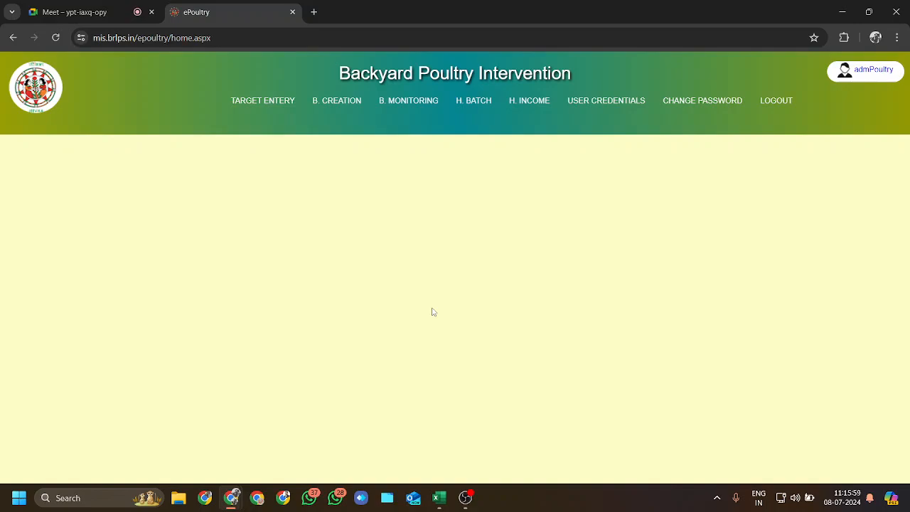
Step: Open the User Credentials page and list the users of the PURBI CHAMPARAN district
{"action": "left_click", "coordinate": [606, 100]}
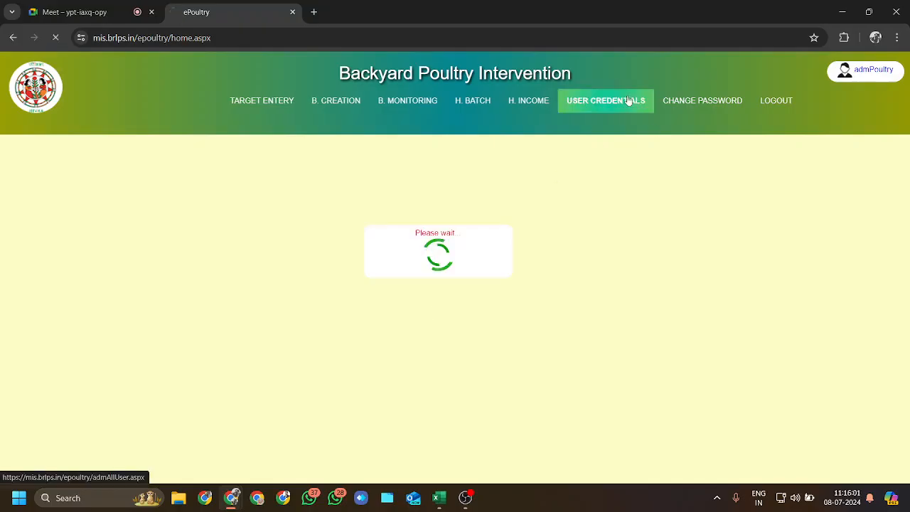
{"action": "left_click", "coordinate": [282, 208]}
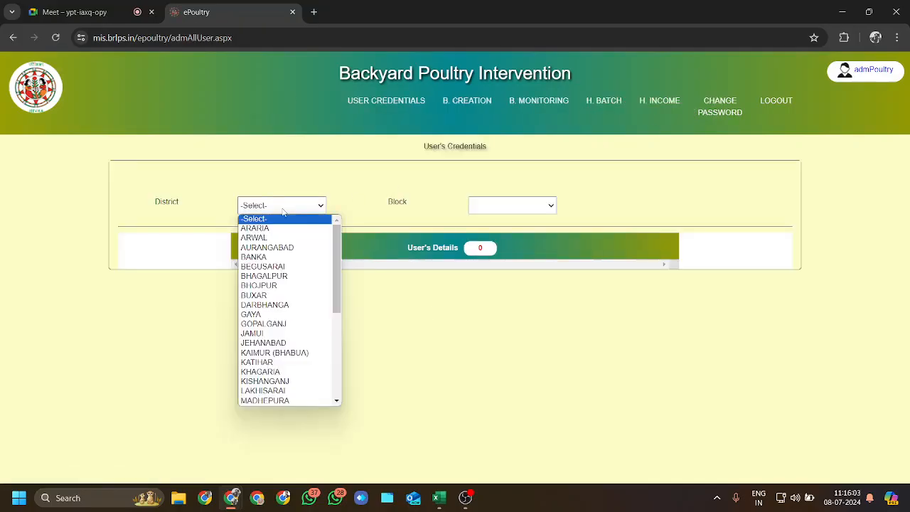
{"action": "key", "text": "Down"}
{"action": "key", "text": "Down"}
{"action": "key", "text": "Down"}
{"action": "key", "text": "Down"}
{"action": "key", "text": "Down"}
{"action": "key", "text": "Down"}
{"action": "key", "text": "Down"}
{"action": "key", "text": "Down"}
{"action": "key", "text": "Down"}
{"action": "key", "text": "Down"}
{"action": "key", "text": "Down"}
{"action": "key", "text": "Down"}
{"action": "key", "text": "Down"}
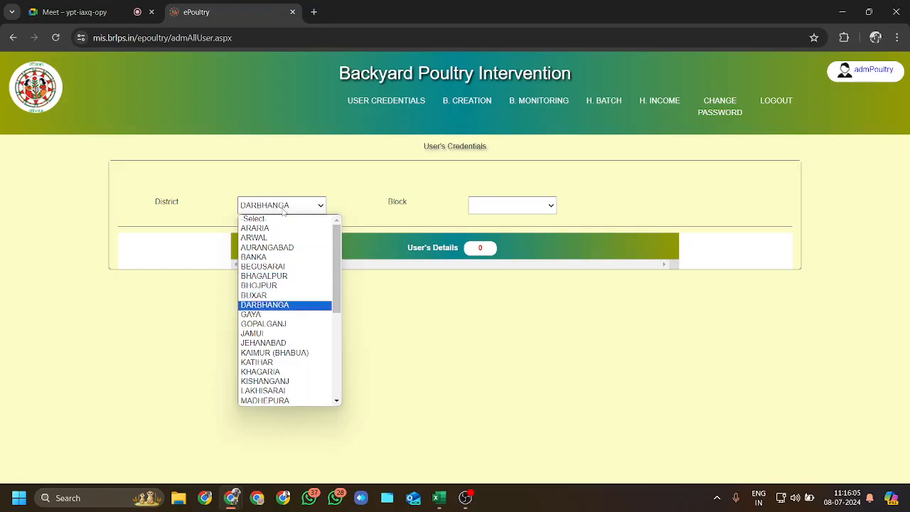
{"action": "key", "text": "Down"}
{"action": "key", "text": "Down"}
{"action": "key", "text": "Down"}
{"action": "key", "text": "Down"}
{"action": "key", "text": "Down"}
{"action": "key", "text": "Down"}
{"action": "key", "text": "Down"}
{"action": "key", "text": "Down"}
{"action": "key", "text": "Down"}
{"action": "key", "text": "Down"}
{"action": "key", "text": "Down"}
{"action": "key", "text": "Down"}
{"action": "key", "text": "Down"}
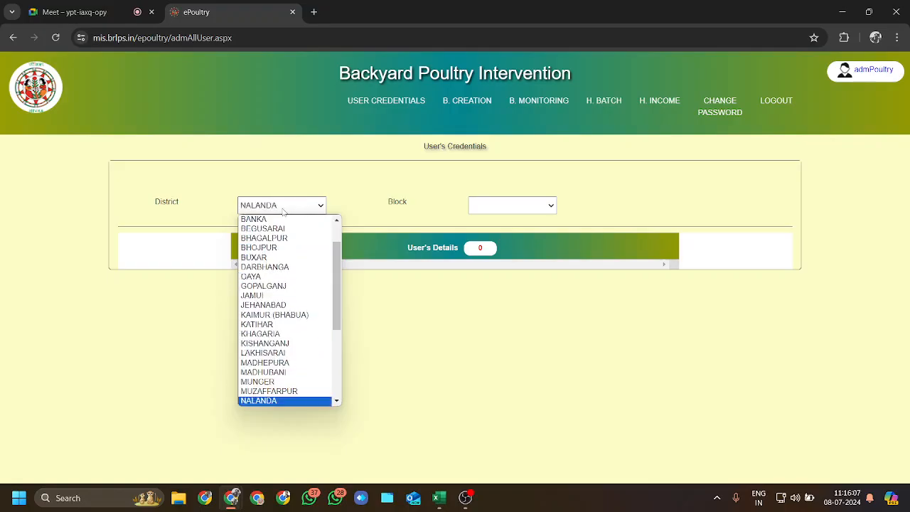
{"action": "key", "text": "Down"}
{"action": "key", "text": "Down"}
{"action": "key", "text": "Up"}
{"action": "key", "text": "Return"}
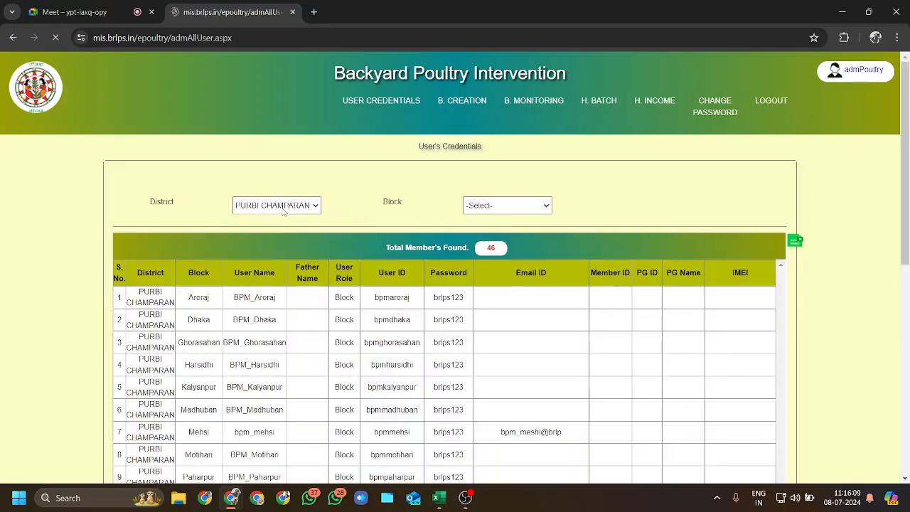
Step: Filter the user list by the Kesaria block, then reset the block filter to the whole district
{"action": "left_click", "coordinate": [512, 210]}
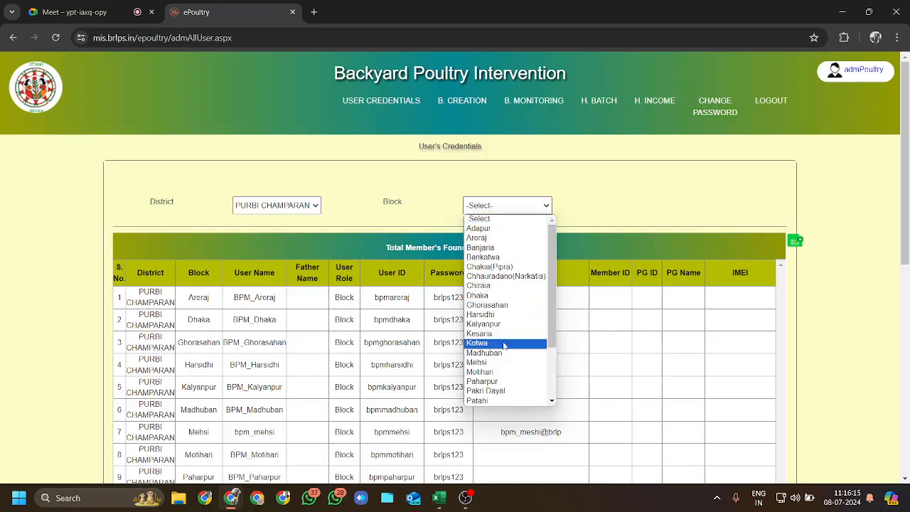
{"action": "left_click", "coordinate": [504, 336]}
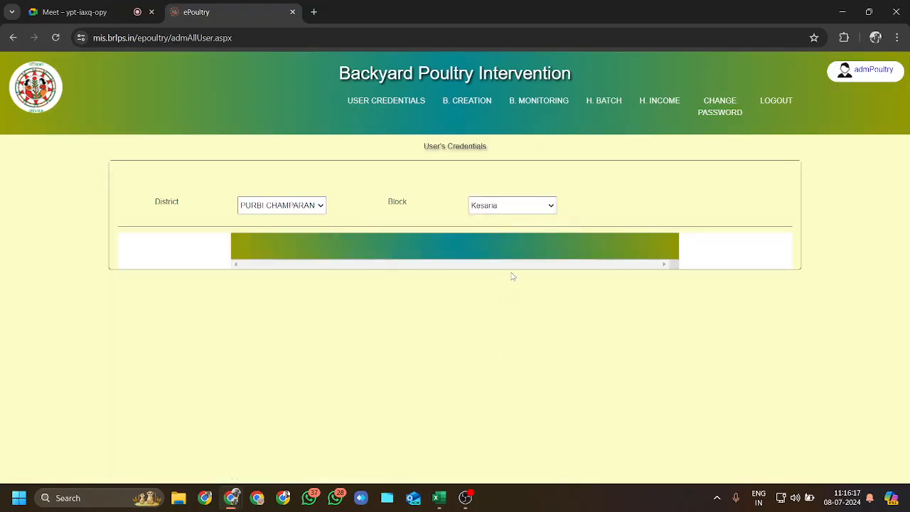
{"action": "left_click", "coordinate": [496, 207]}
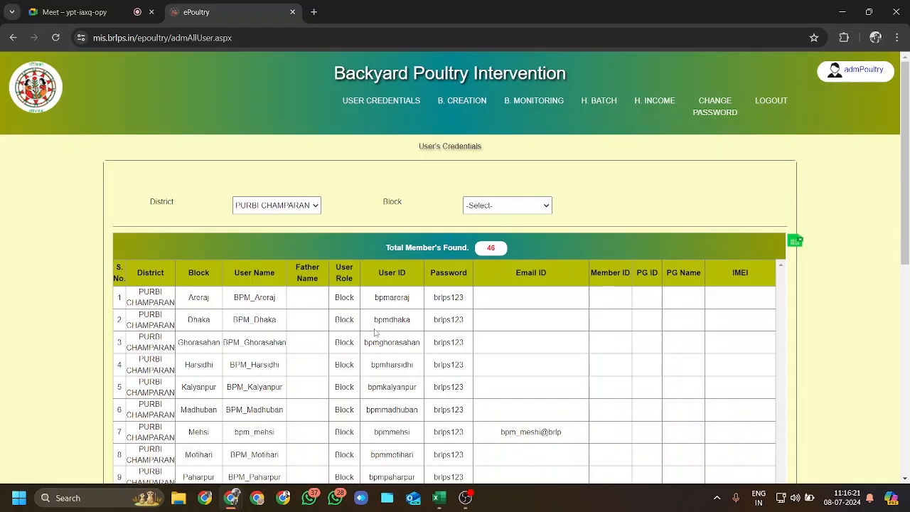
Step: Copy the User ID of the District-role user from the PURBI CHAMPARAN credentials list
{"action": "scroll", "coordinate": [375, 333], "scroll_direction": "down", "scroll_amount": 5}
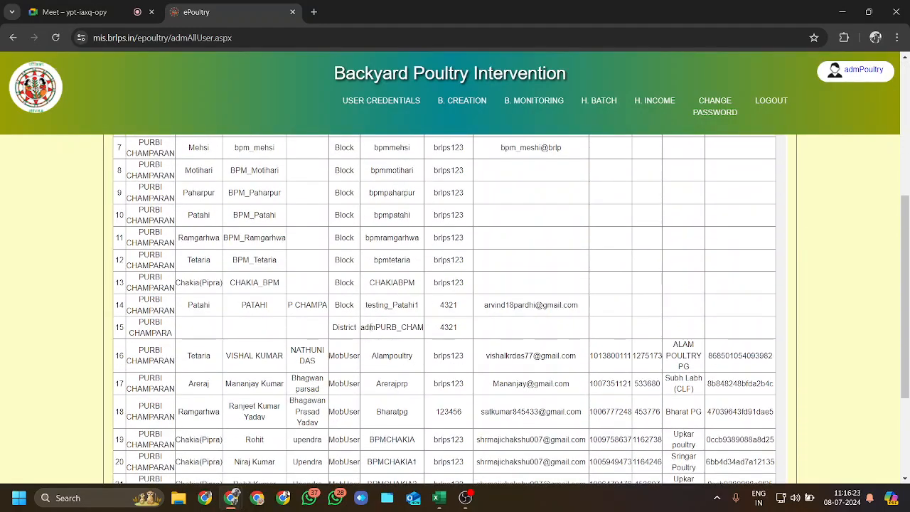
{"action": "double_click", "coordinate": [385, 327]}
{"action": "key", "text": "ctrl+c"}
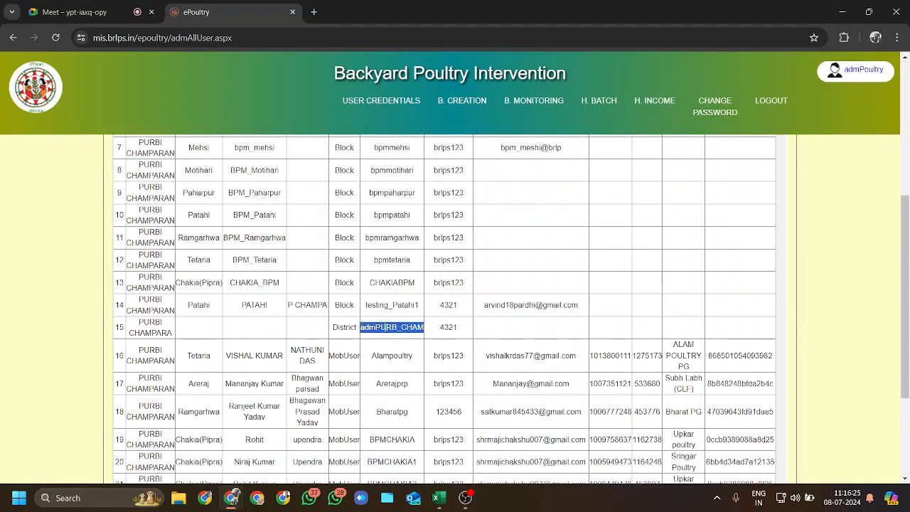
{"action": "scroll", "coordinate": [395, 236], "scroll_direction": "up", "scroll_amount": 5}
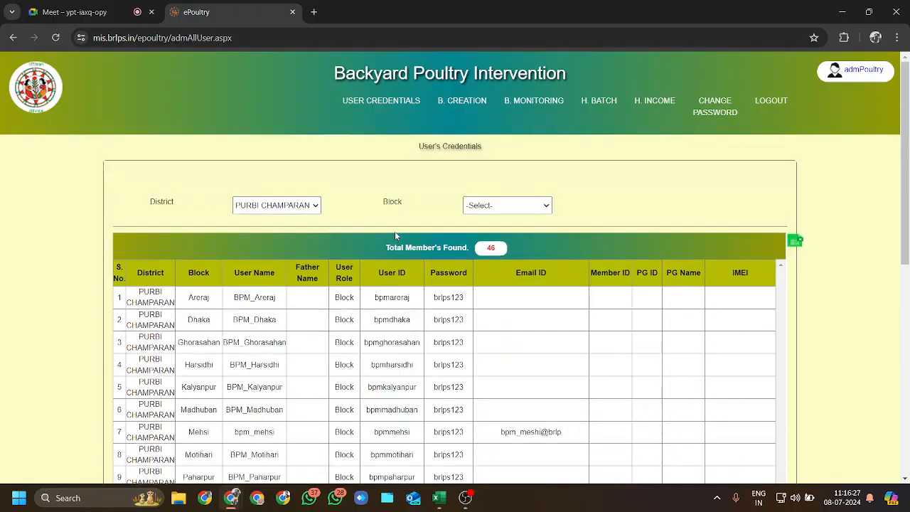
Step: Open the login page mis.brlps.in/epoultry in a new incognito window
{"action": "key", "text": "ctrl+shift+n"}
{"action": "type", "text": "mis"}
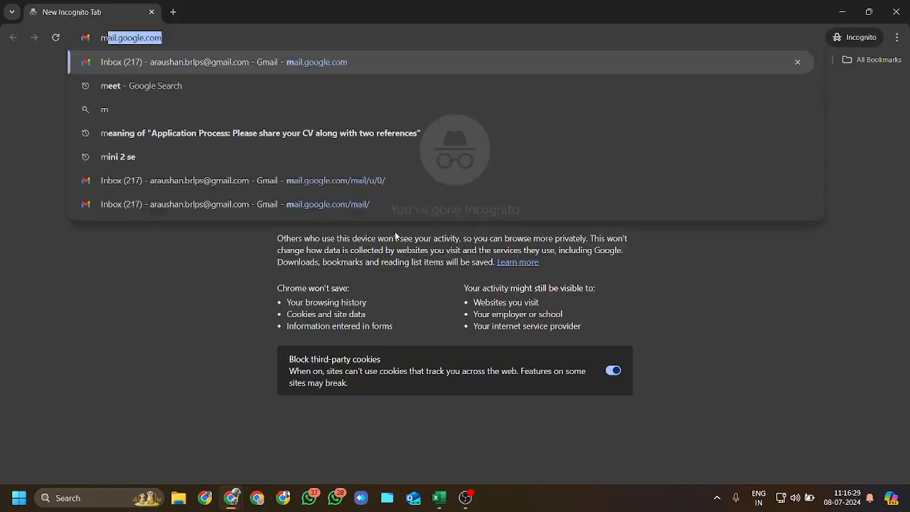
{"action": "key", "text": "Down"}
{"action": "key", "text": "Down"}
{"action": "key", "text": "Down"}
{"action": "key", "text": "Down"}
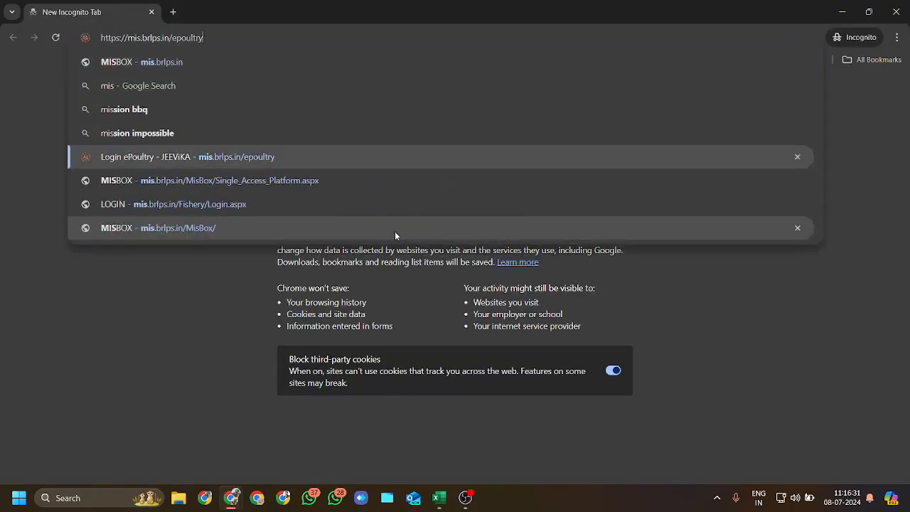
{"action": "key", "text": "Return"}
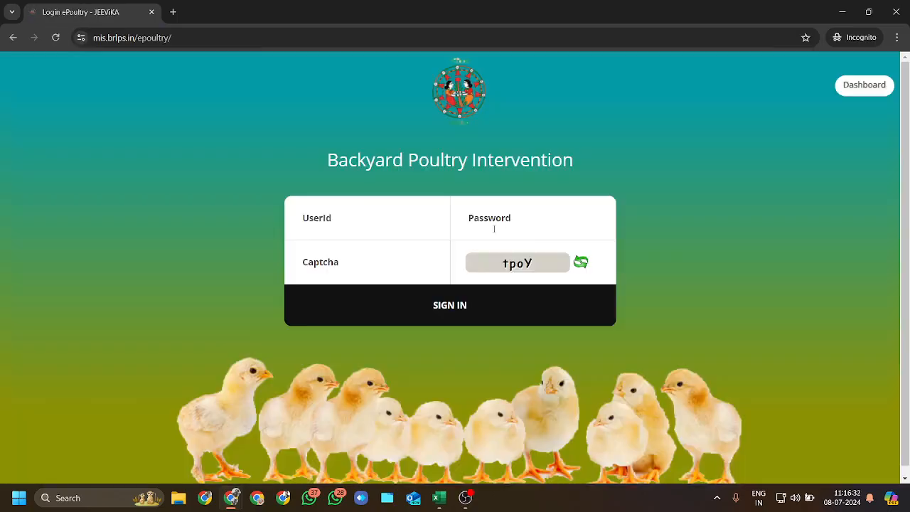
Step: Sign in with the copied district User ID, the account password looked up in the credentials list, and the displayed captcha
{"action": "left_click", "coordinate": [324, 213]}
{"action": "key", "text": "ctrl+v"}
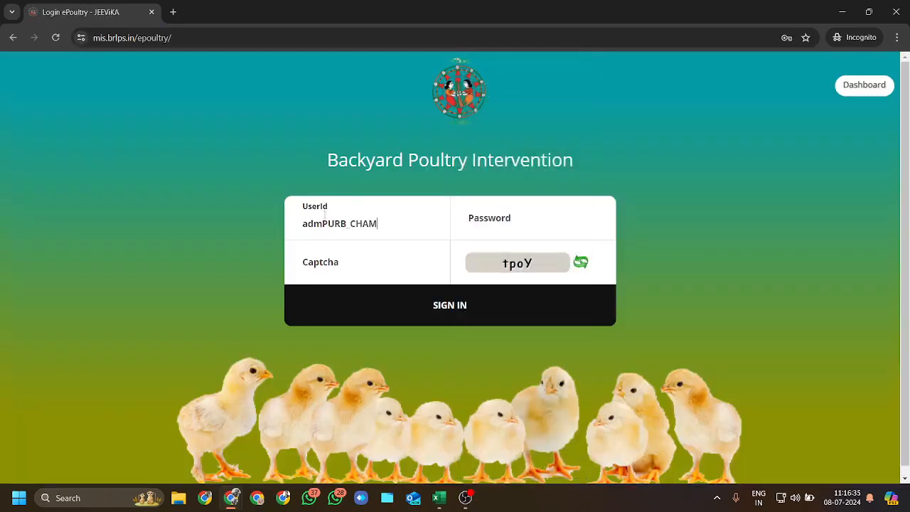
{"action": "key", "text": "alt+Tab"}
{"action": "scroll", "coordinate": [325, 218], "scroll_direction": "down", "scroll_amount": 4}
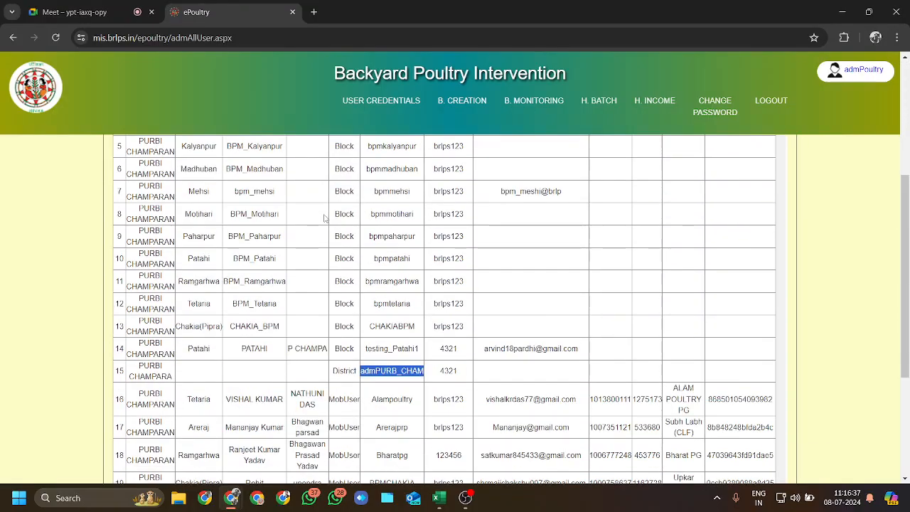
{"action": "key", "text": "alt+Tab"}
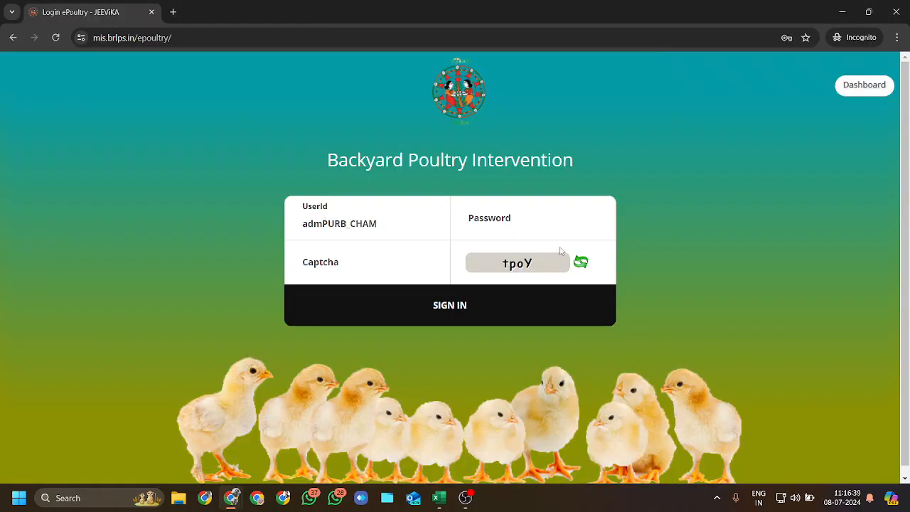
{"action": "left_click", "coordinate": [536, 230]}
{"action": "type", "text": "****"}
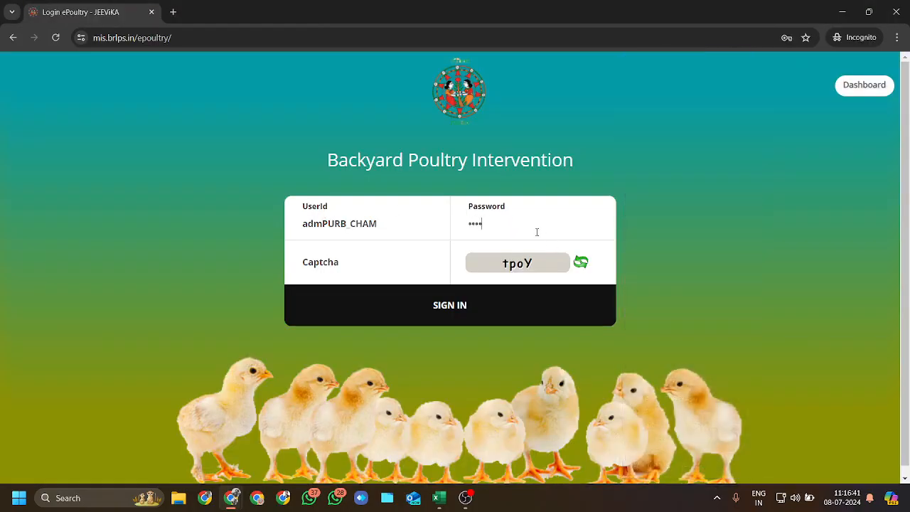
{"action": "left_click", "coordinate": [355, 262]}
{"action": "type", "text": "t"}
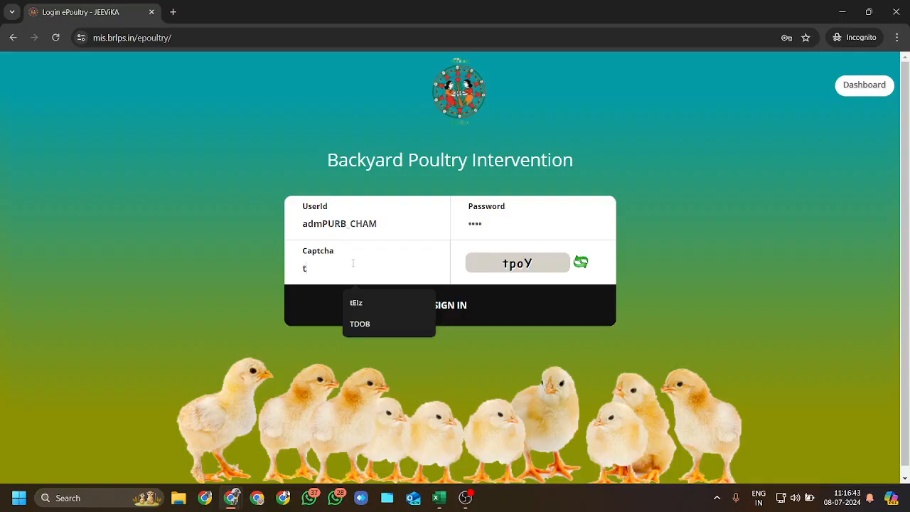
{"action": "type", "text": "poY"}
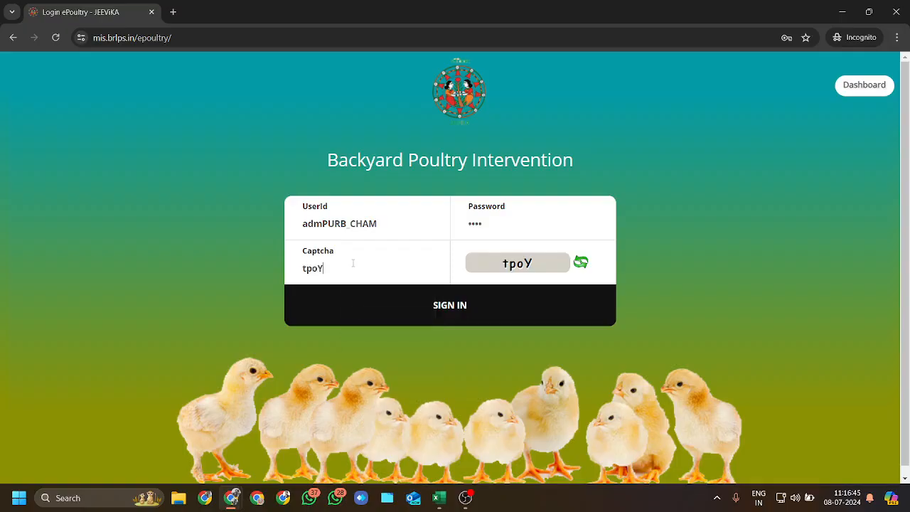
{"action": "left_click", "coordinate": [377, 305]}
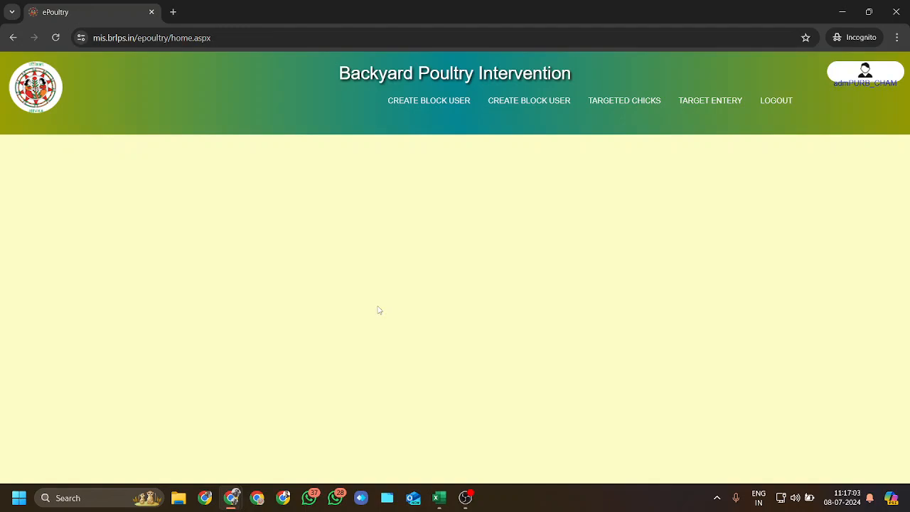
Step: Open the Create Block User page and select the Kesaria block
{"action": "left_click", "coordinate": [435, 106]}
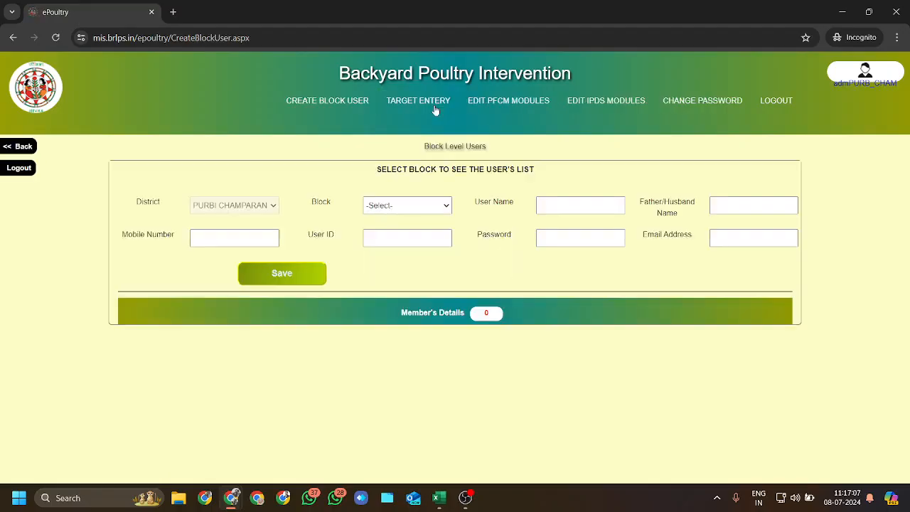
{"action": "left_click", "coordinate": [431, 207]}
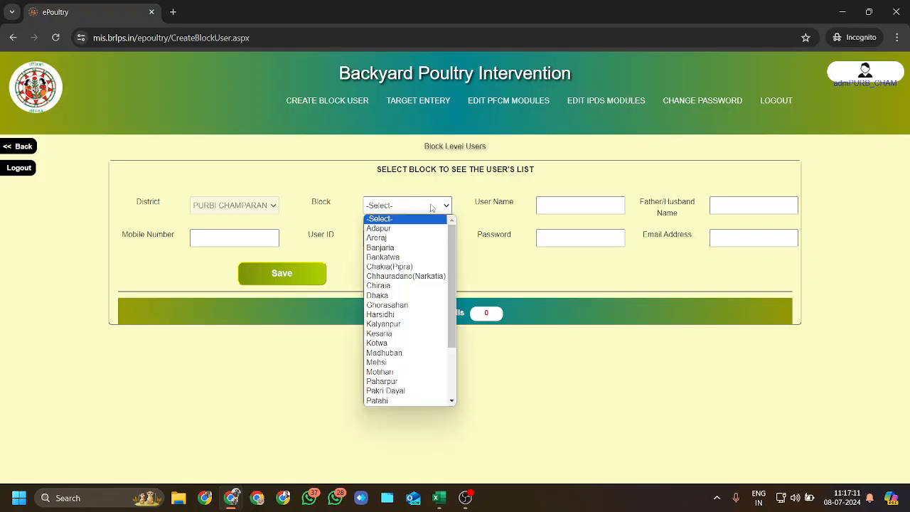
{"action": "key", "text": "k"}
{"action": "key", "text": "Down"}
{"action": "key", "text": "Return"}
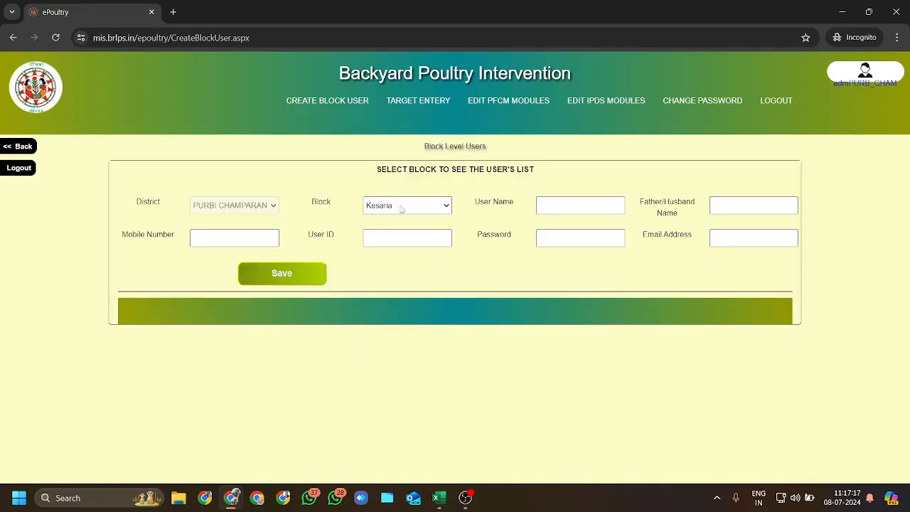
Step: Switch the block to Mehsi to show its list of block-level users
{"action": "left_click", "coordinate": [403, 212]}
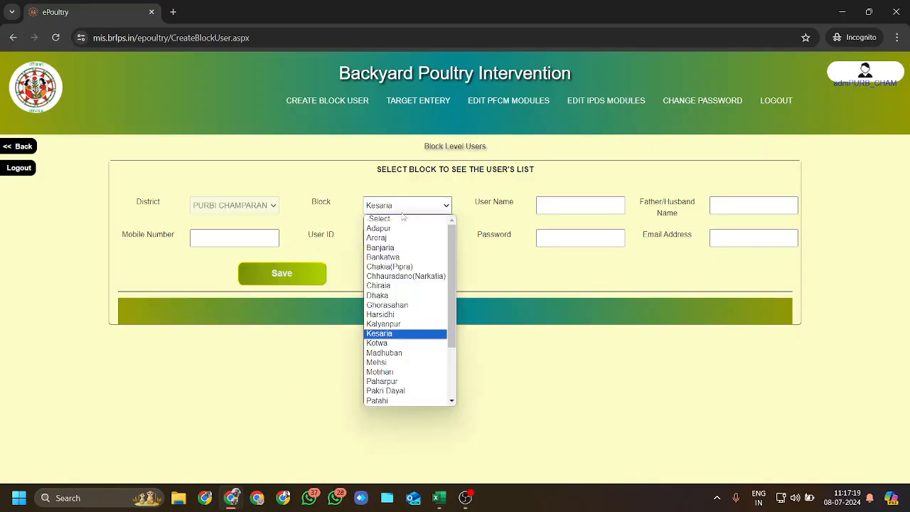
{"action": "key", "text": "Down"}
{"action": "key", "text": "Down"}
{"action": "key", "text": "Down"}
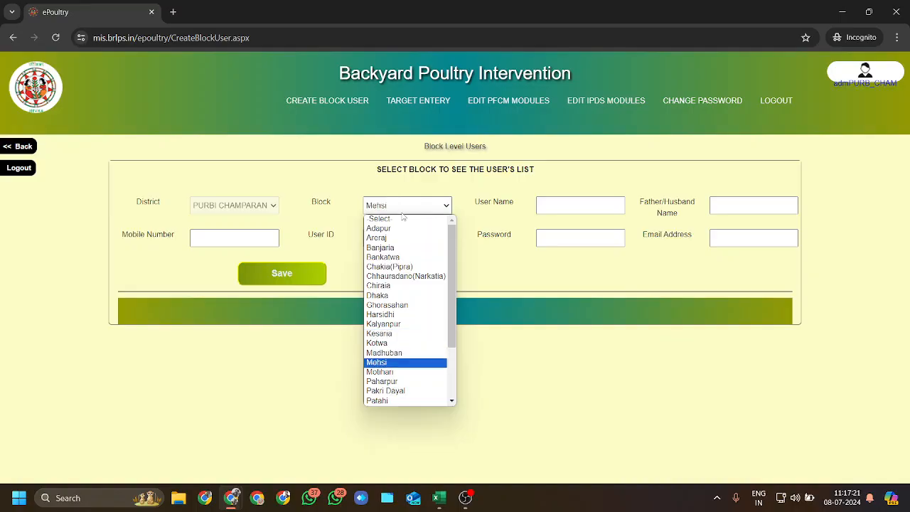
{"action": "key", "text": "Return"}
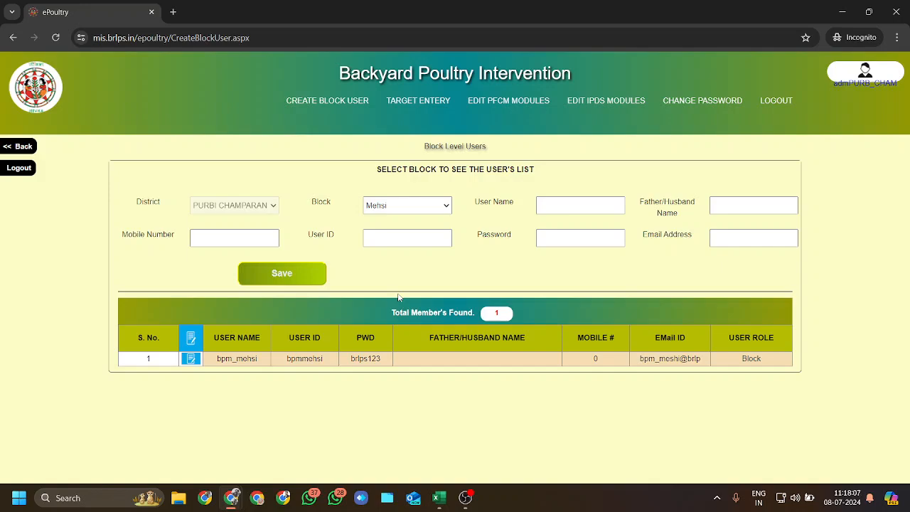
Step: Select the Kesaria block and fill in the new block user's name, father's name and mobile number
{"action": "left_click", "coordinate": [411, 210]}
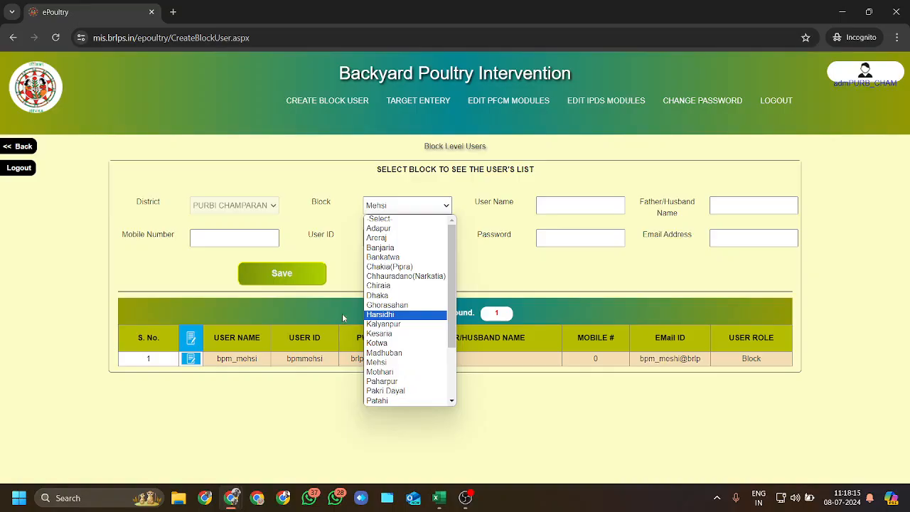
{"action": "left_click", "coordinate": [376, 336]}
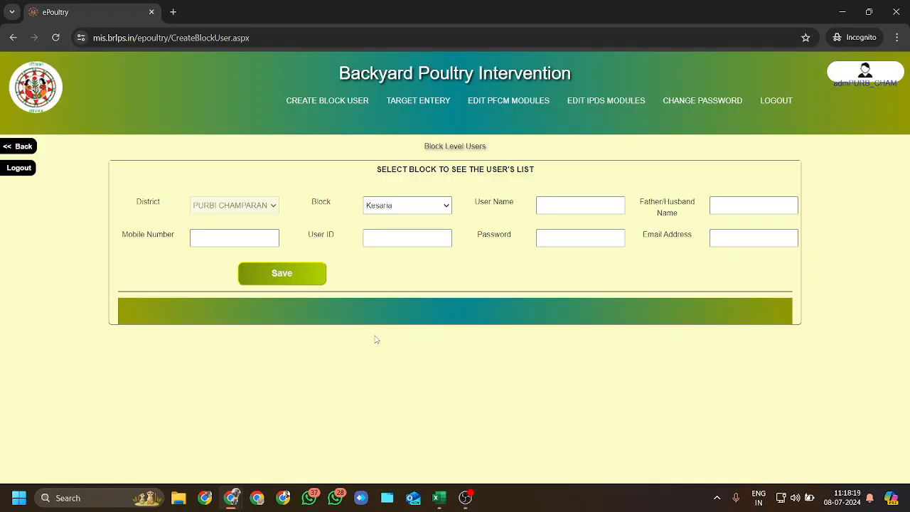
{"action": "left_click", "coordinate": [569, 204]}
{"action": "key", "text": "Tab"}
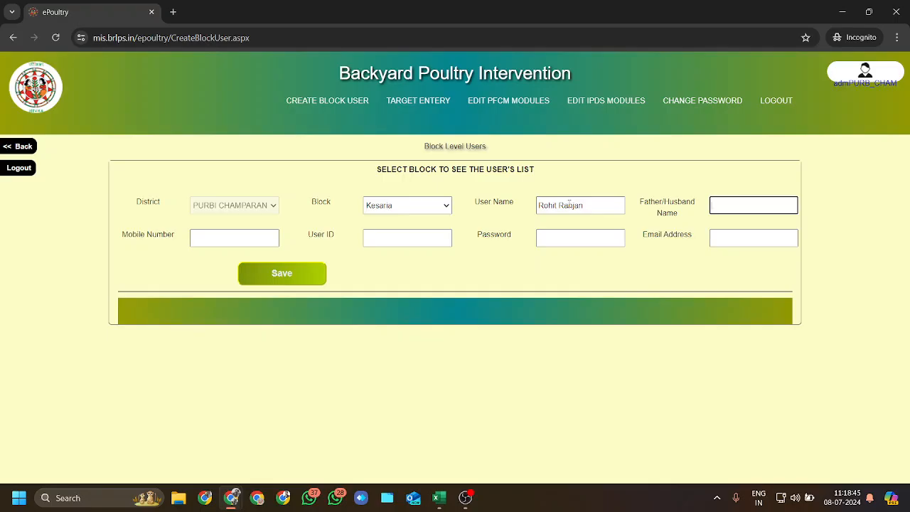
{"action": "key", "text": "Tab"}
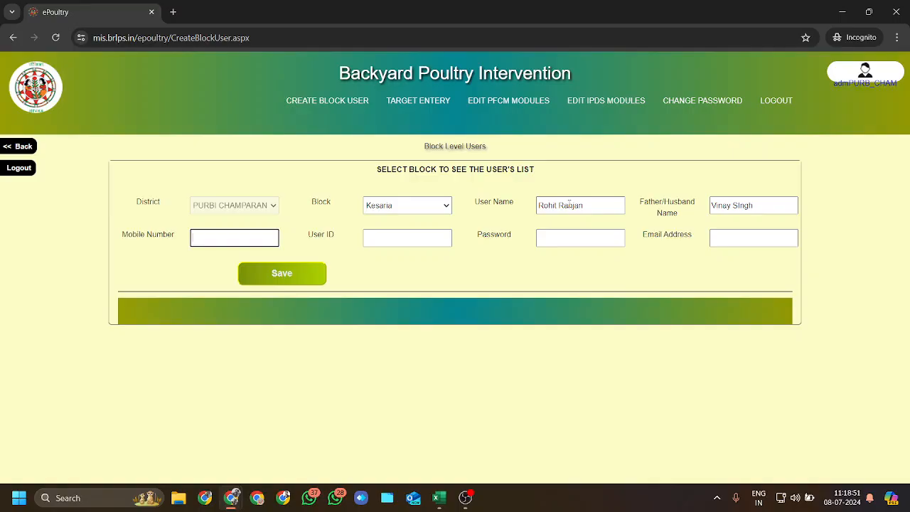
{"action": "left_click", "coordinate": [373, 239]}
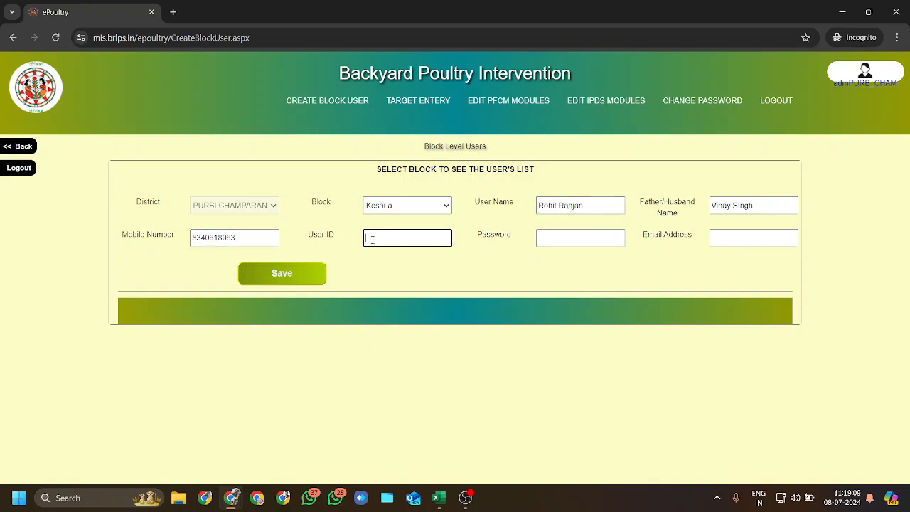
{"action": "left_click", "coordinate": [560, 237]}
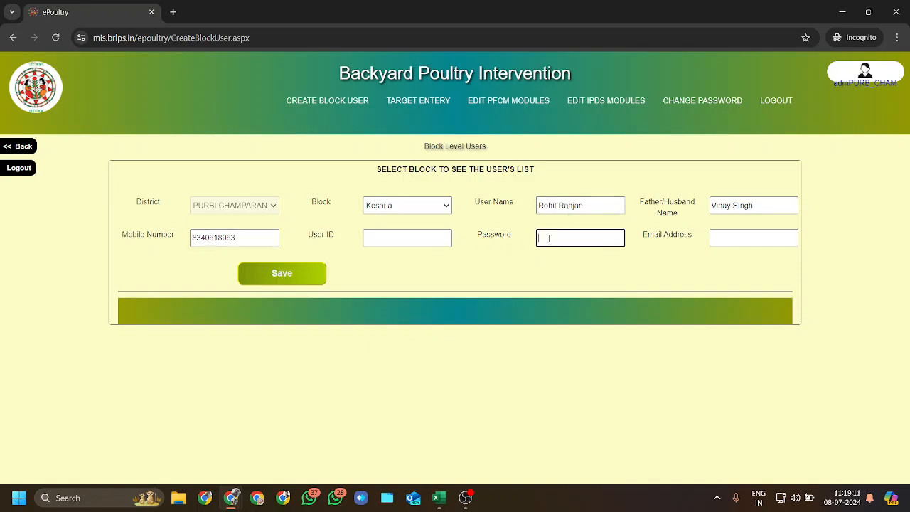
{"action": "left_click", "coordinate": [419, 235]}
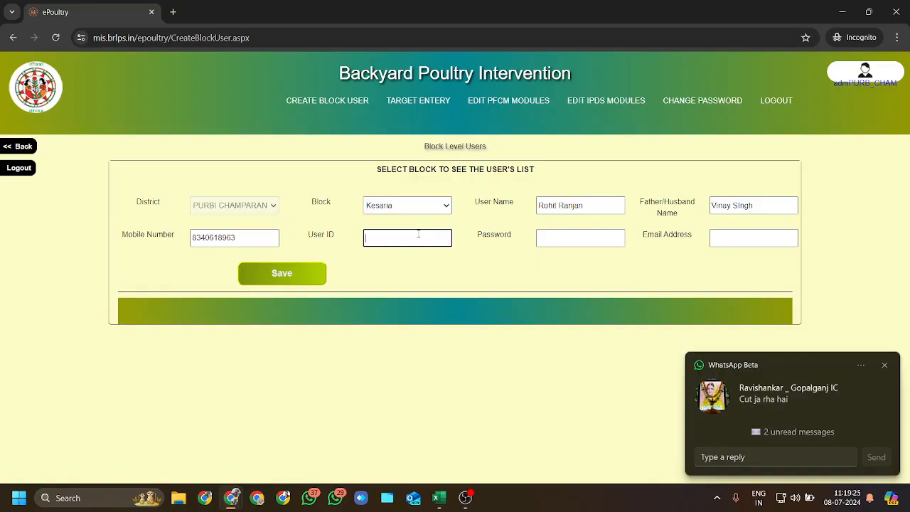
{"action": "type", "text": "admk"}
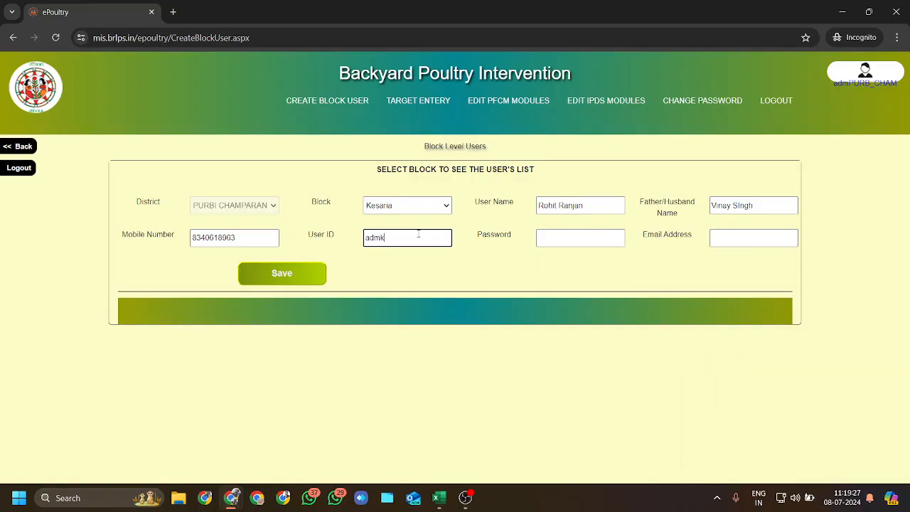
{"action": "type", "text": "csaria"}
{"action": "left_click", "coordinate": [594, 236]}
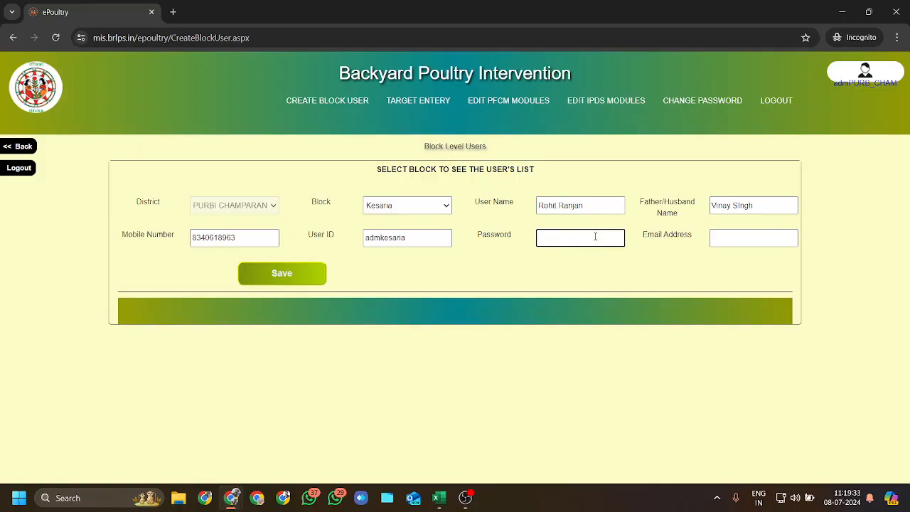
Step: Fill in the user's email address and save the new Kesaria block user
{"action": "left_click", "coordinate": [769, 240]}
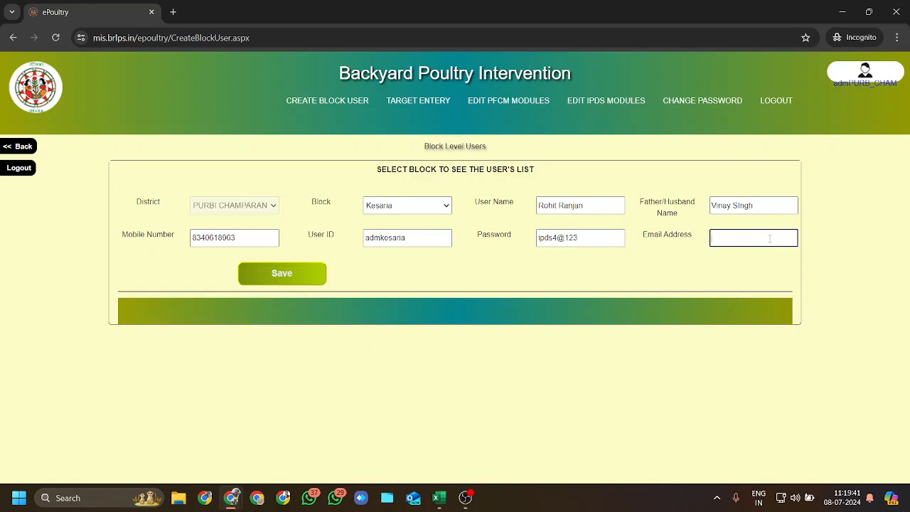
{"action": "left_click", "coordinate": [722, 267]}
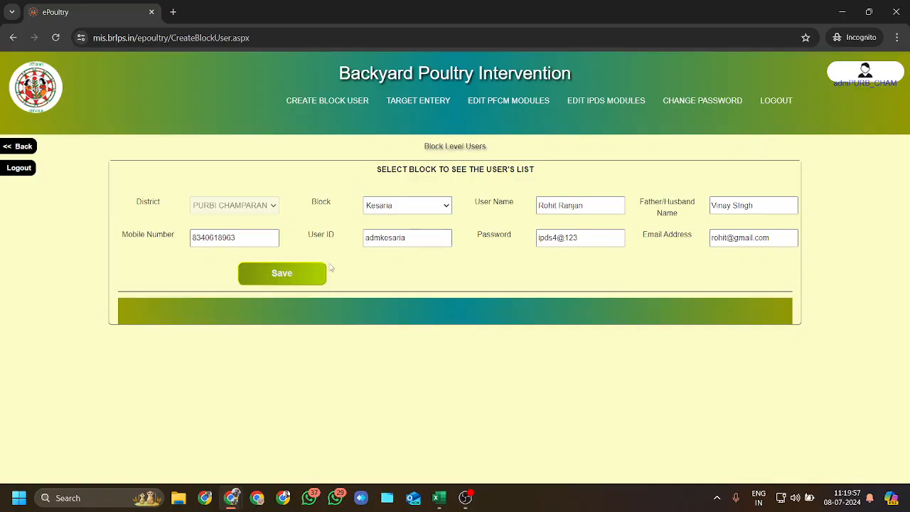
{"action": "left_click", "coordinate": [305, 277]}
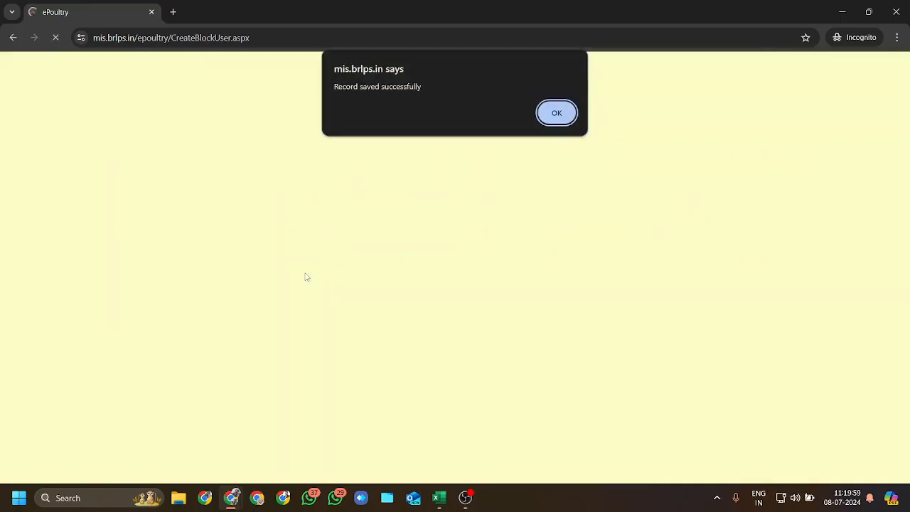
{"action": "left_click", "coordinate": [555, 116]}
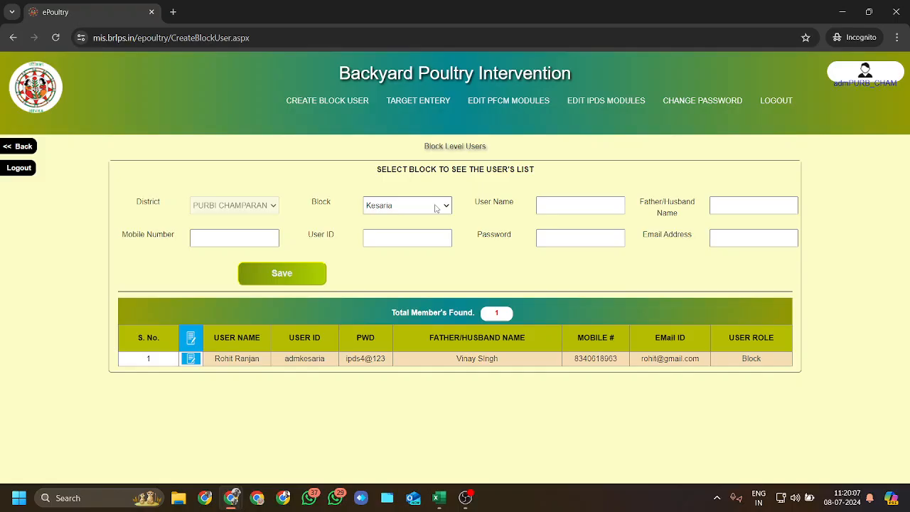
Step: Switch to the Google Meet call to check on participants and dismiss the raised-hand notification
{"action": "key", "text": "alt+Tab"}
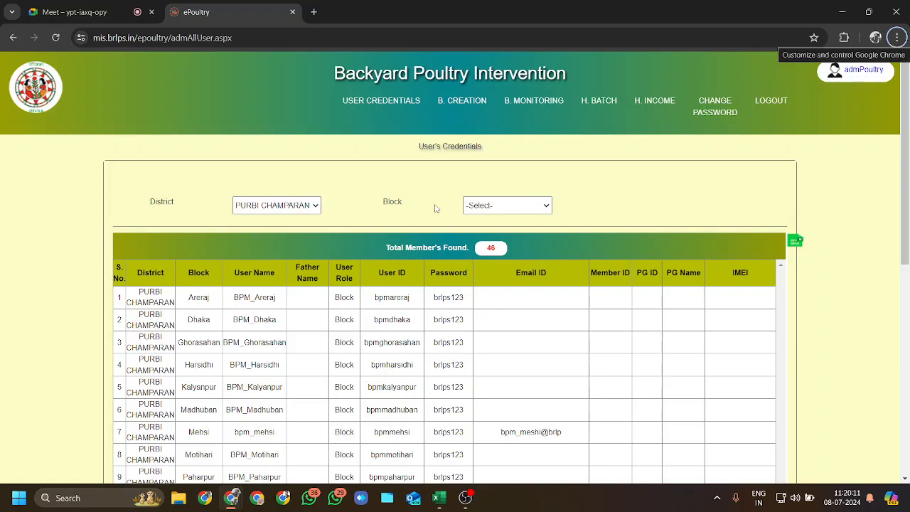
{"action": "left_click", "coordinate": [91, 5]}
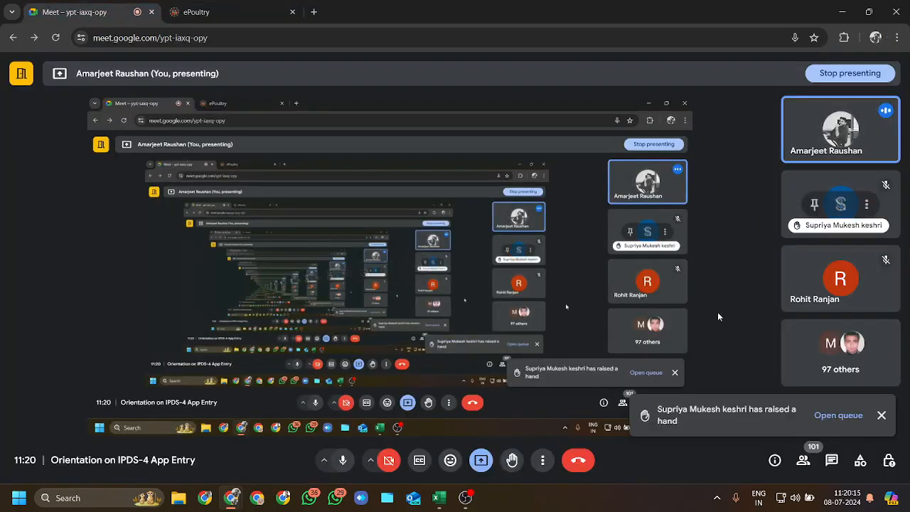
{"action": "left_click", "coordinate": [879, 414]}
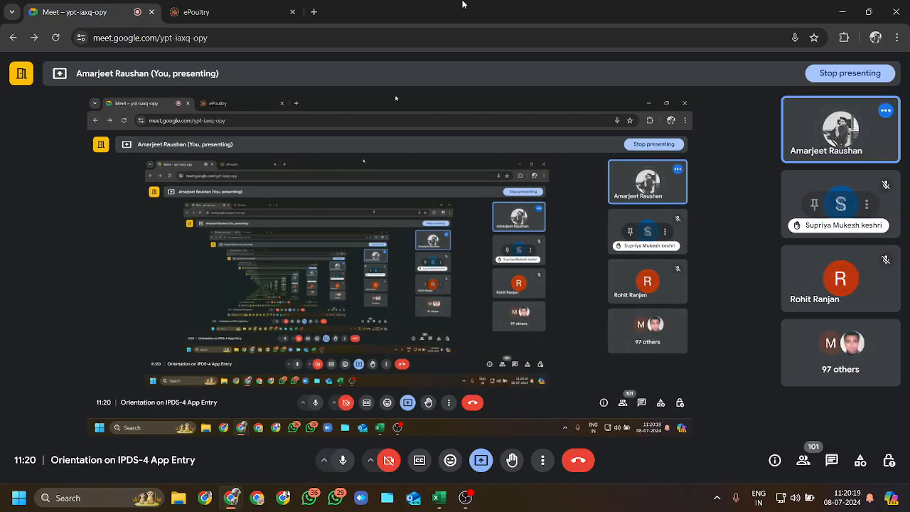
{"action": "left_click", "coordinate": [226, 4]}
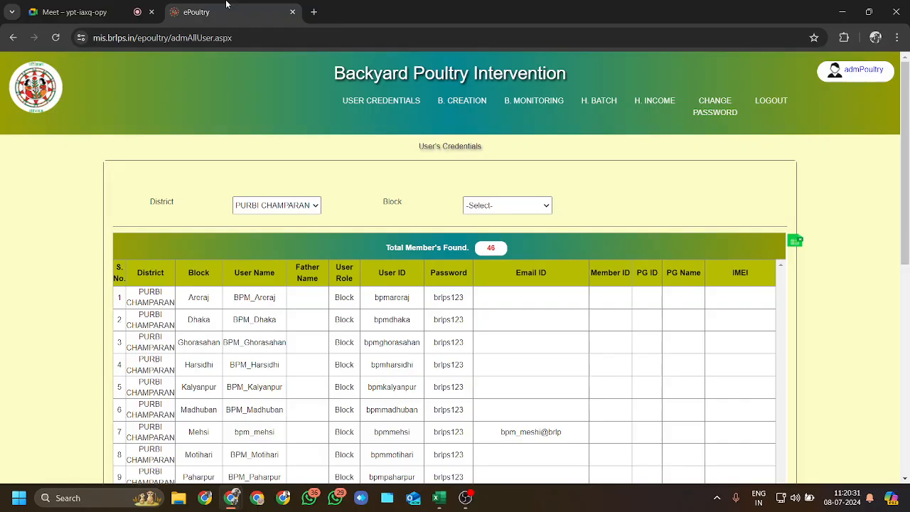
{"action": "left_click", "coordinate": [119, 6]}
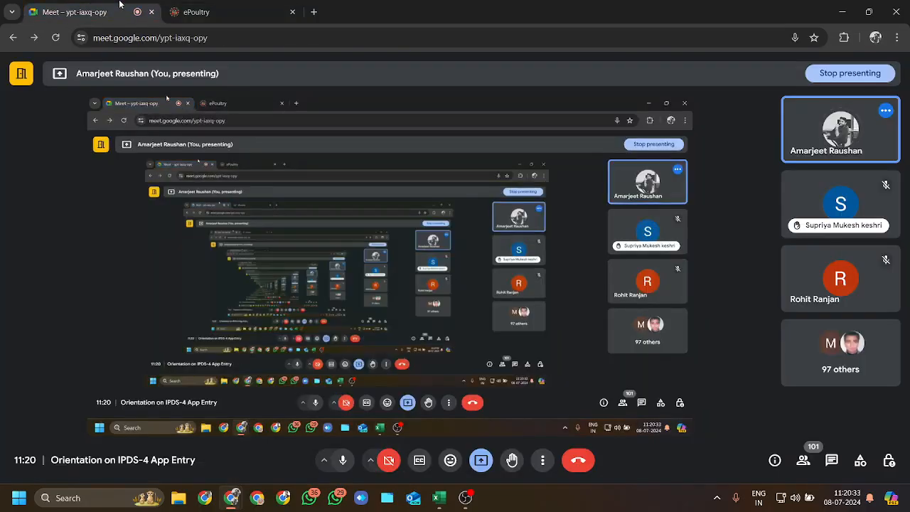
Step: Return to the Create Block User page and compare the user lists of the Chiraia and Kesaria blocks
{"action": "key", "text": "alt+Tab"}
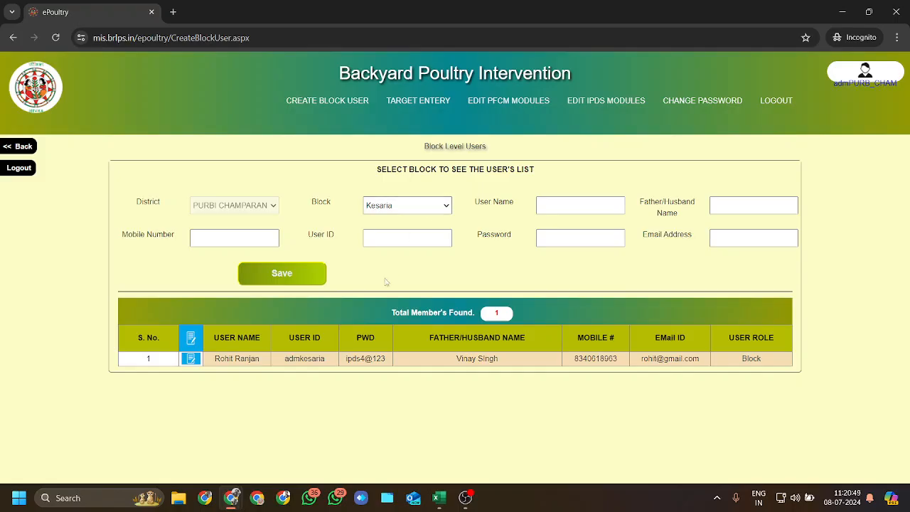
{"action": "left_click", "coordinate": [443, 207]}
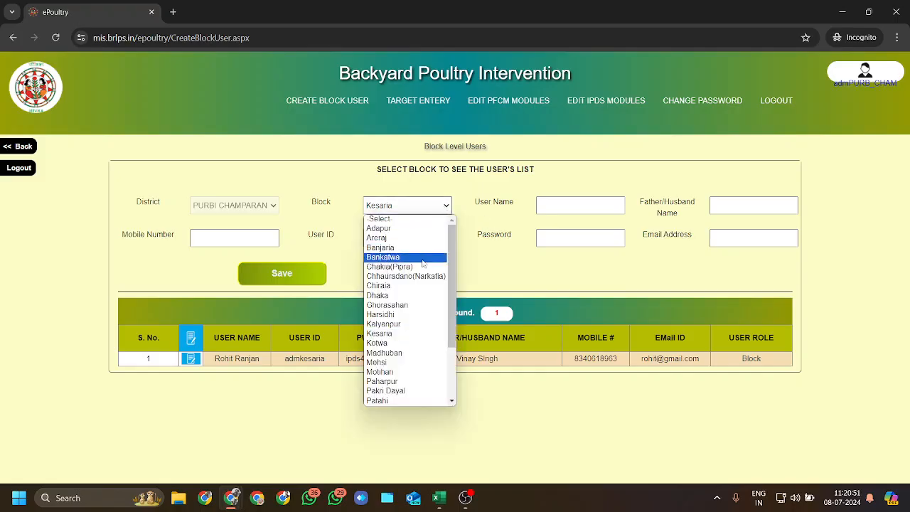
{"action": "left_click", "coordinate": [418, 287]}
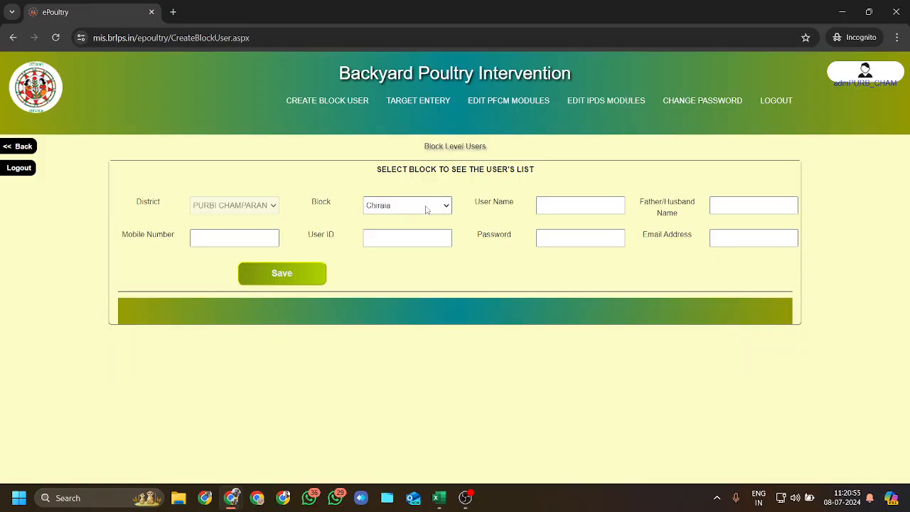
{"action": "left_click", "coordinate": [427, 206]}
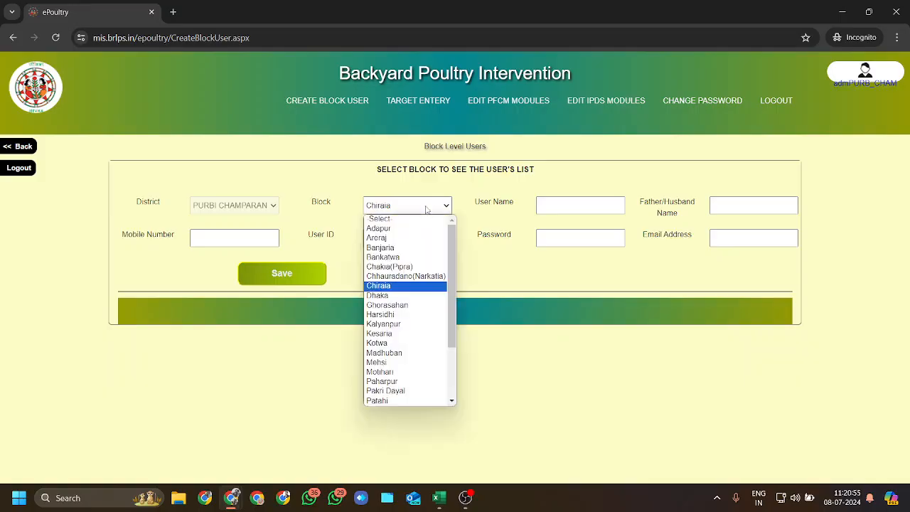
{"action": "left_click", "coordinate": [426, 336]}
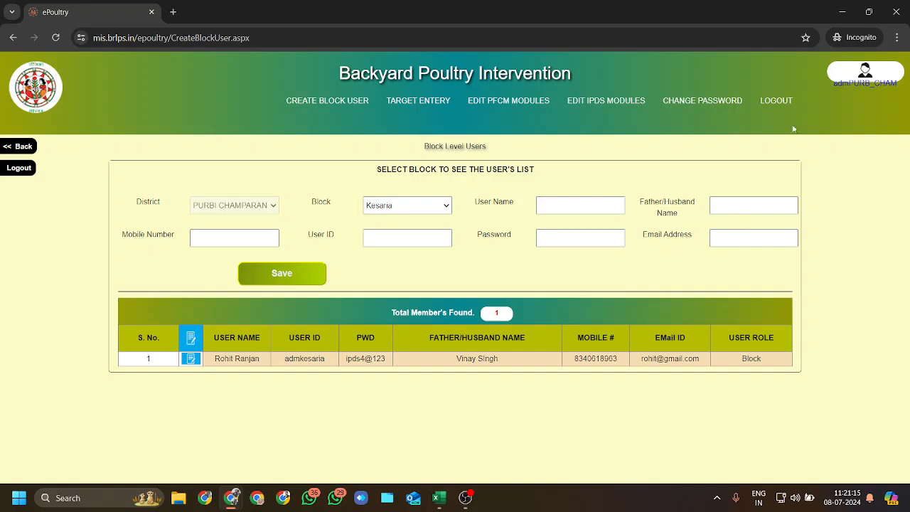
Step: Log out of the district account and reload the User Credentials page in the admin session
{"action": "left_click", "coordinate": [782, 104]}
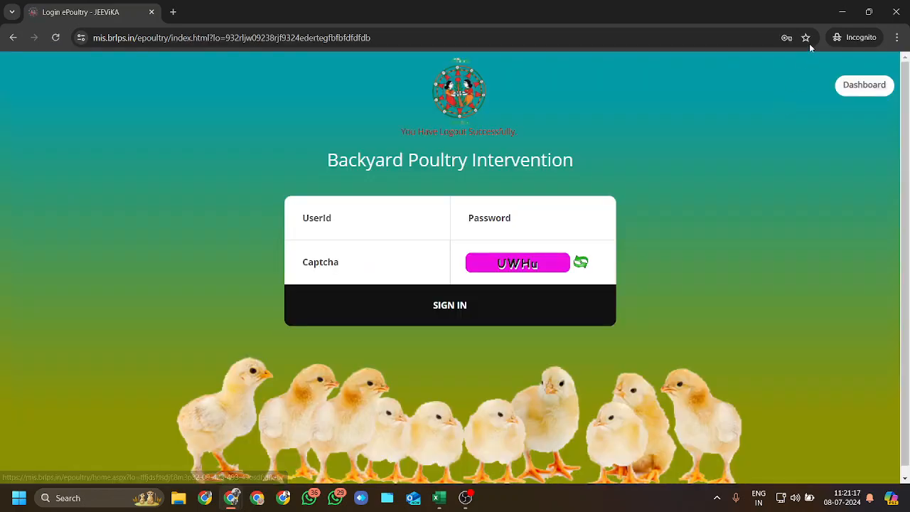
{"action": "left_click", "coordinate": [842, 11]}
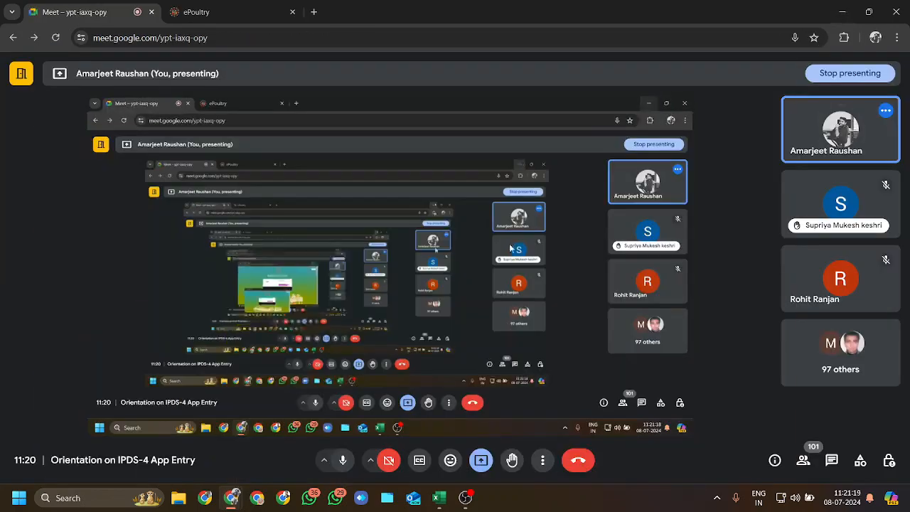
{"action": "left_click", "coordinate": [230, 12]}
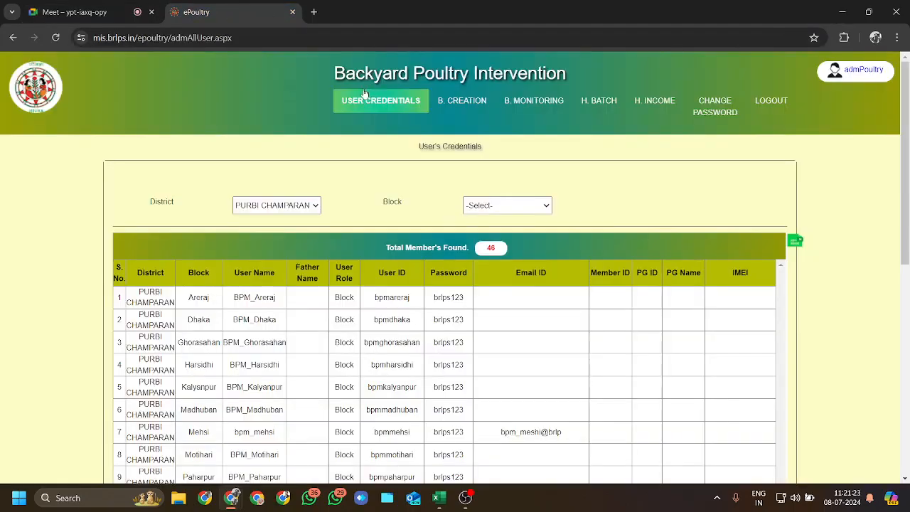
{"action": "left_click", "coordinate": [405, 102]}
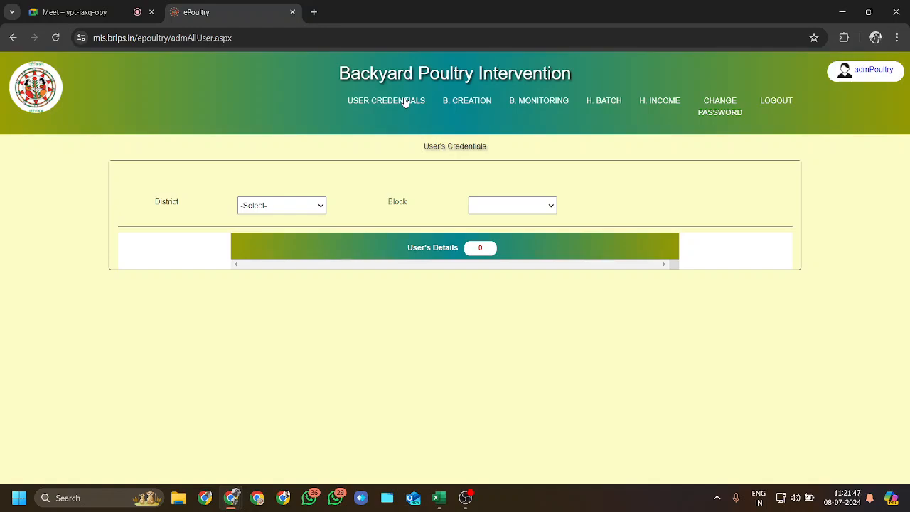
Step: Launch Word and create a blank document
{"action": "key", "text": "super"}
{"action": "type", "text": "word"}
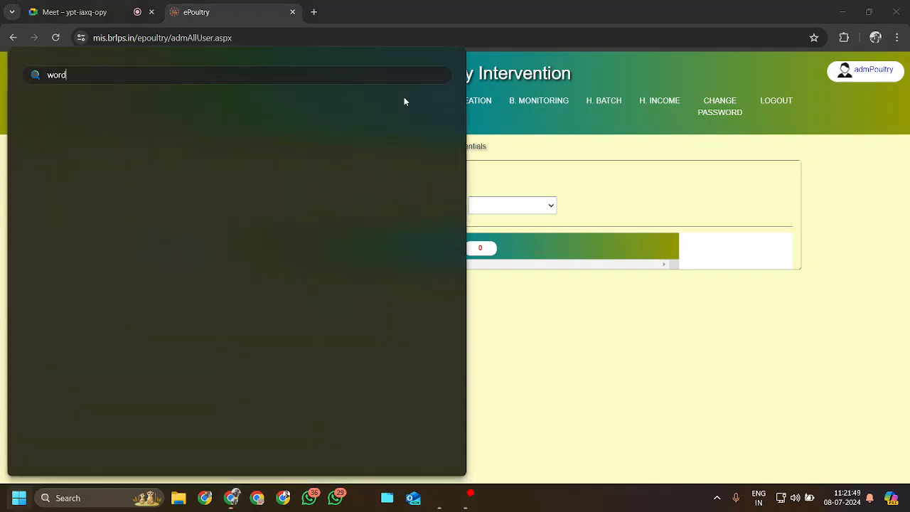
{"action": "key", "text": "Return"}
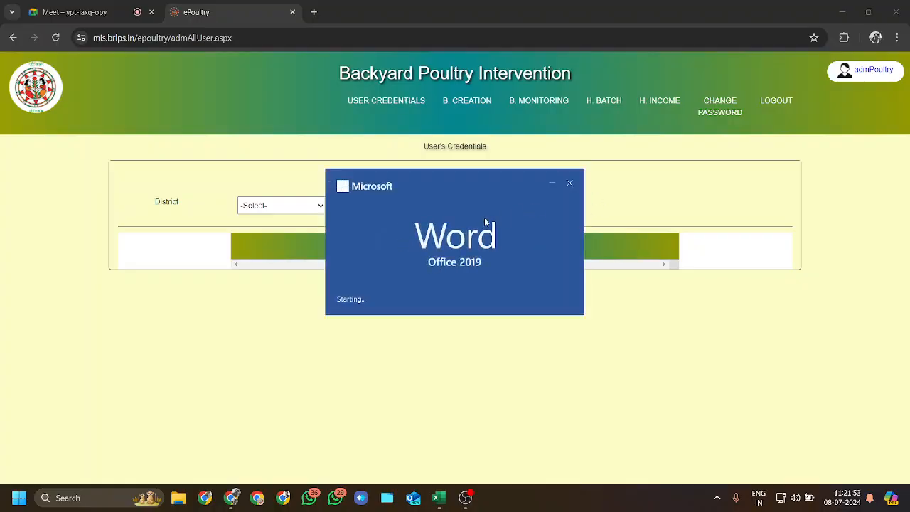
{"action": "key", "text": "Return"}
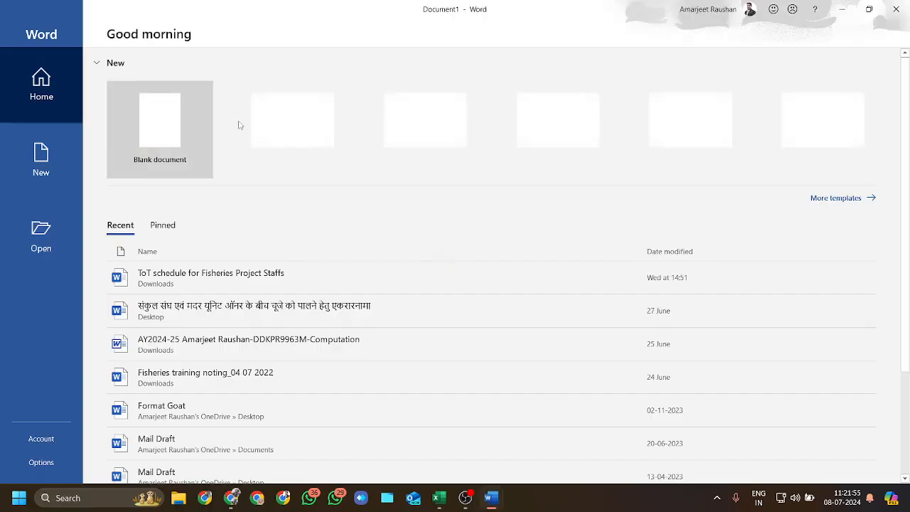
Step: Set the font size of the blank document's text to 36
{"action": "key", "text": "ctrl+shift+period"}
{"action": "key", "text": "ctrl+shift+period"}
{"action": "key", "text": "ctrl+shift+period"}
{"action": "key", "text": "ctrl+shift+period"}
{"action": "key", "text": "ctrl+shift+period"}
{"action": "key", "text": "ctrl+shift+period"}
{"action": "key", "text": "ctrl+shift+period"}
{"action": "key", "text": "ctrl+shift+period"}
{"action": "key", "text": "ctrl+shift+period"}
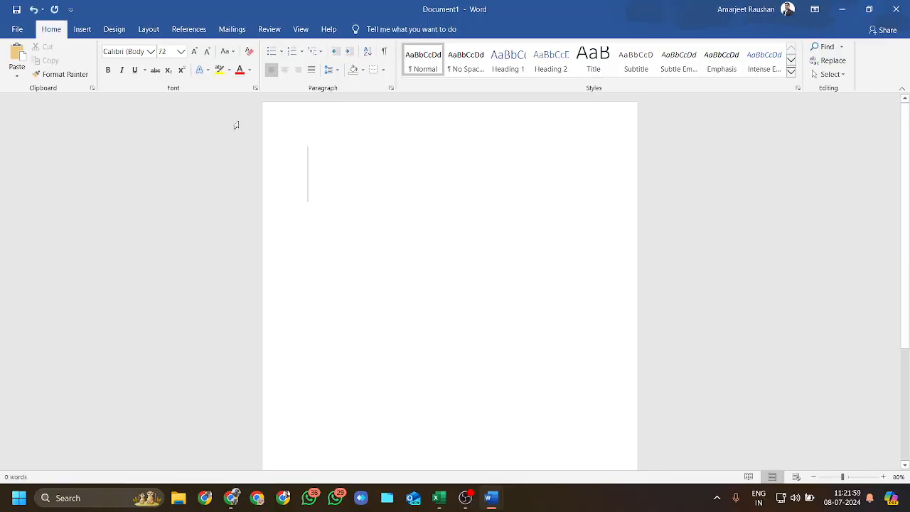
{"action": "key", "text": "ctrl+shift+comma"}
{"action": "key", "text": "ctrl+shift+comma"}
Step: Start a numbered list with the first item "Create PG in CBO MIS" and begin a second item
{"action": "type", "text": "1."}
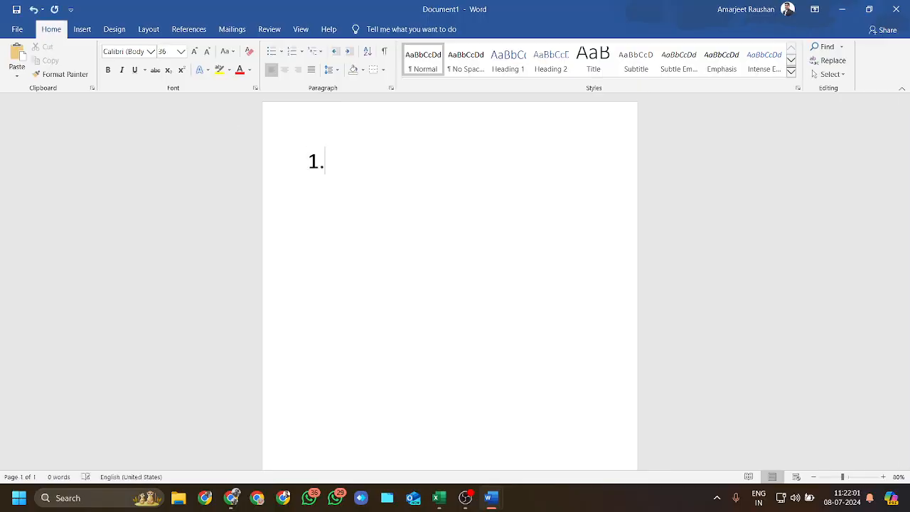
{"action": "type", "text": " Craete"}
{"action": "key", "text": "BackSpace"}
{"action": "key", "text": "BackSpace"}
{"action": "key", "text": "BackSpace"}
{"action": "key", "text": "BackSpace"}
{"action": "type", "text": "eate "}
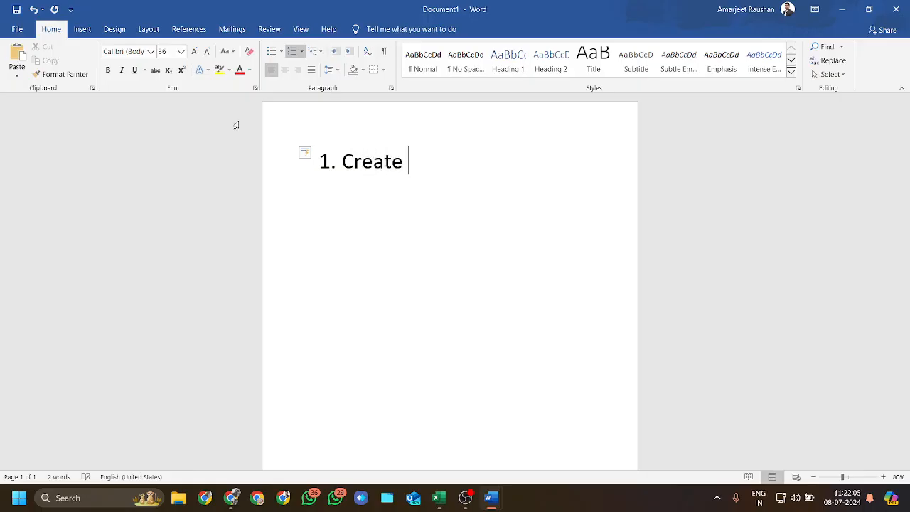
{"action": "type", "text": "PG in CBO MIS"}
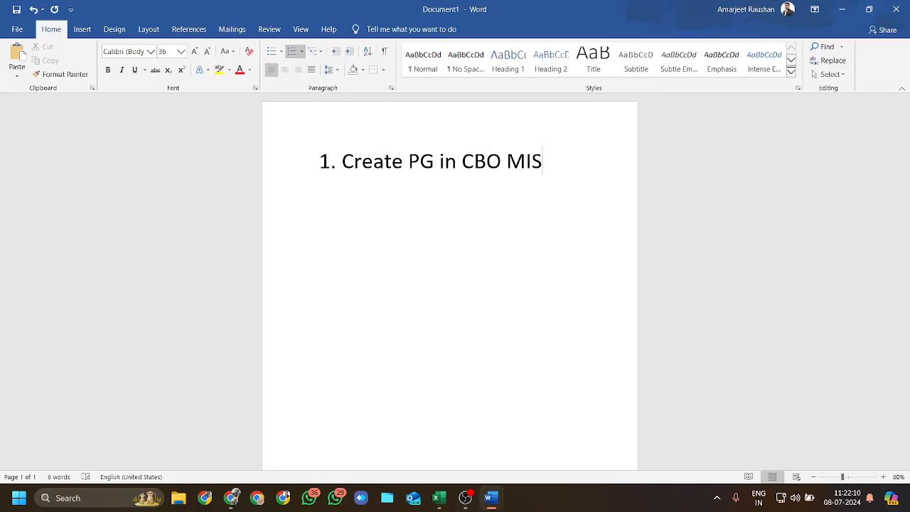
{"action": "key", "text": "Return"}
Step: Enter "Map PG as Poultry Activity" as the second list item and begin a third item
{"action": "type", "text": "Map PG"}
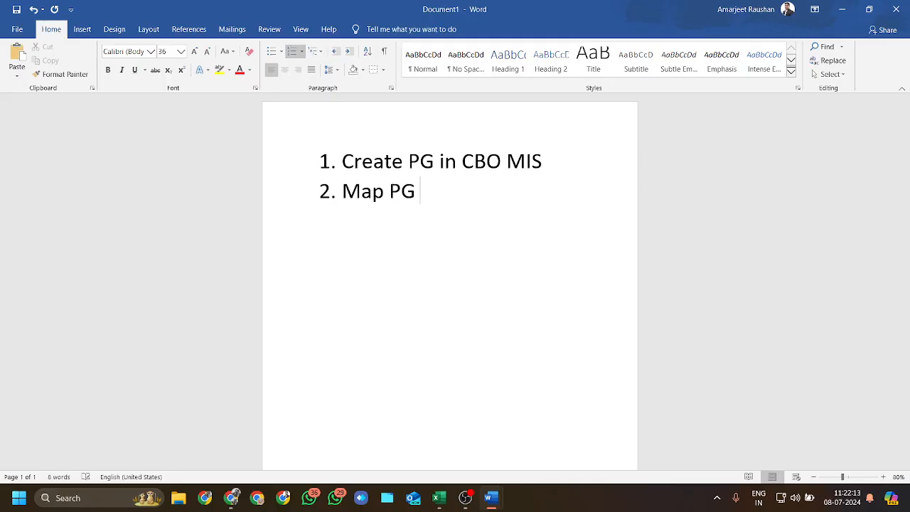
{"action": "type", "text": " as P"}
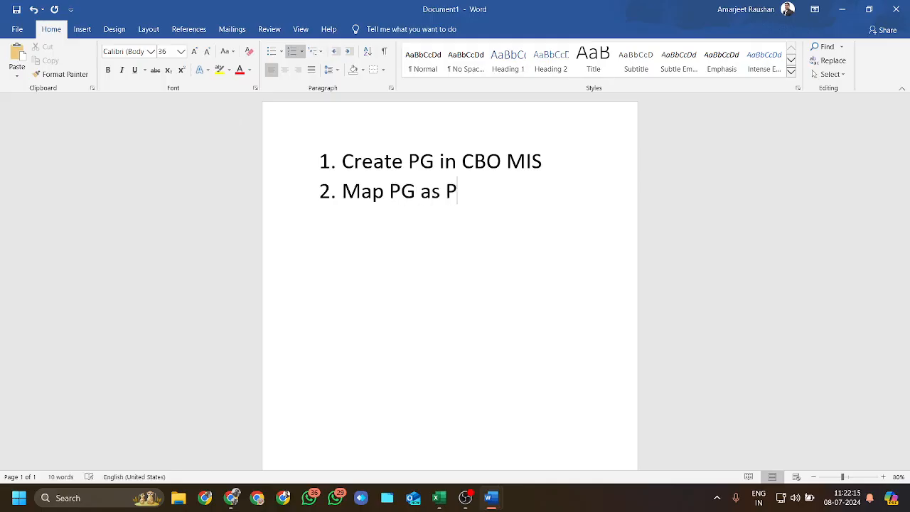
{"action": "type", "text": "oultry Activity"}
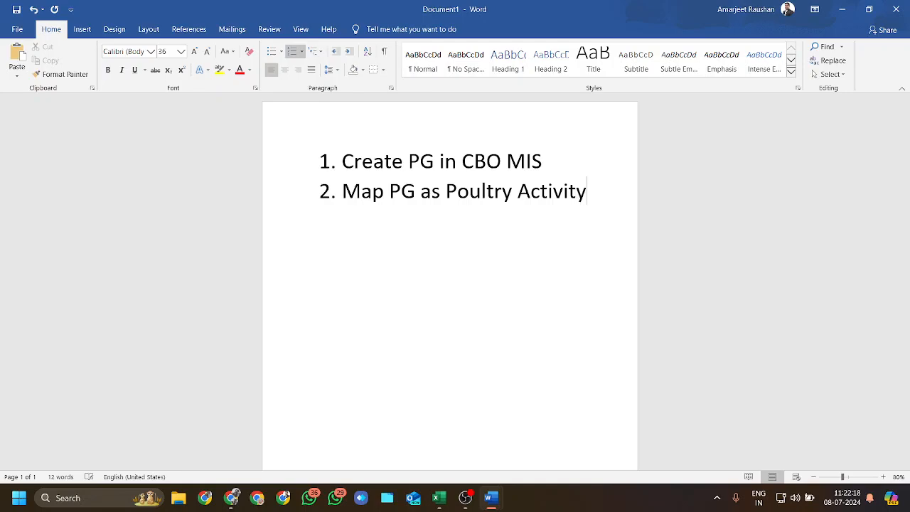
{"action": "key", "text": "Return"}
Step: Enter "Map Members in PG" as the third list item and begin a fourth item
{"action": "type", "text": "Map Mem"}
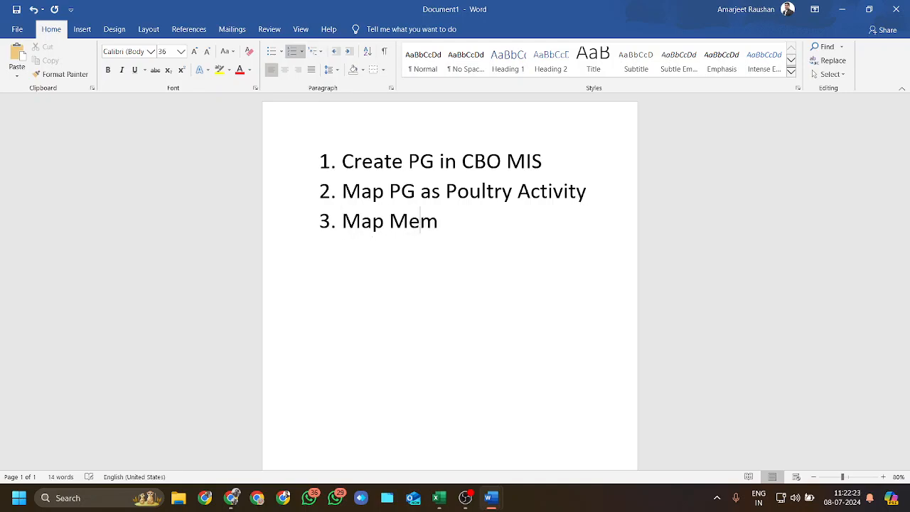
{"action": "type", "text": "bers in PG"}
{"action": "key", "text": "Return"}
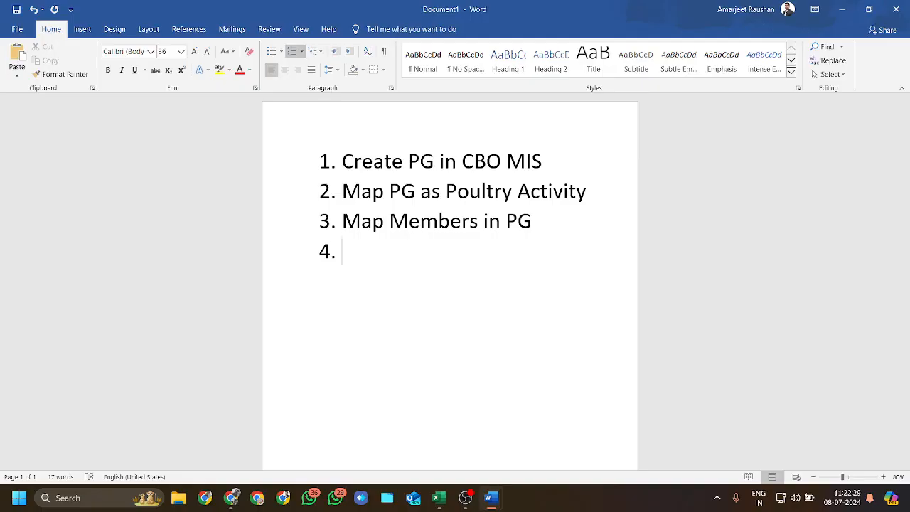
Step: Begin the fourth list item with "Create PRP", then reword it to start with "Create Cadre Profile"
{"action": "type", "text": "Create PRP"}
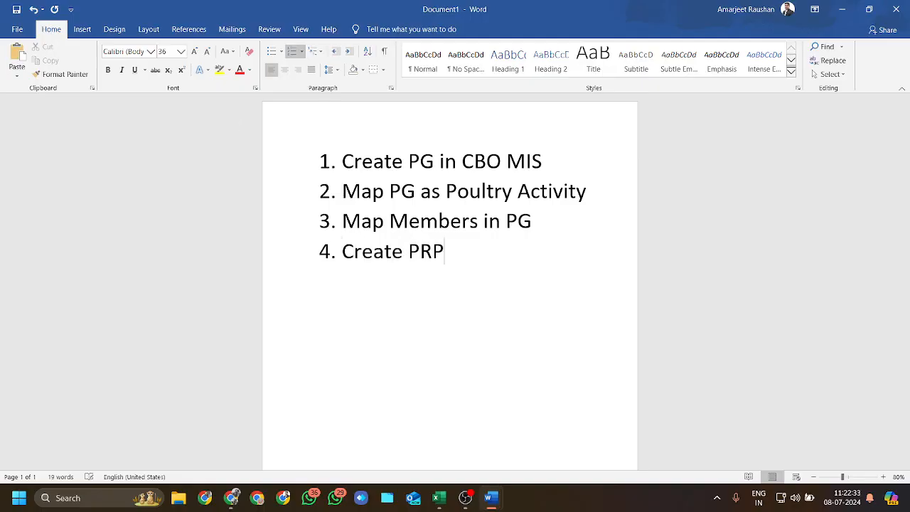
{"action": "key", "text": "BackSpace"}
{"action": "key", "text": "BackSpace"}
{"action": "key", "text": "BackSpace"}
{"action": "key", "text": "BackSpace"}
{"action": "type", "text": "Cad"}
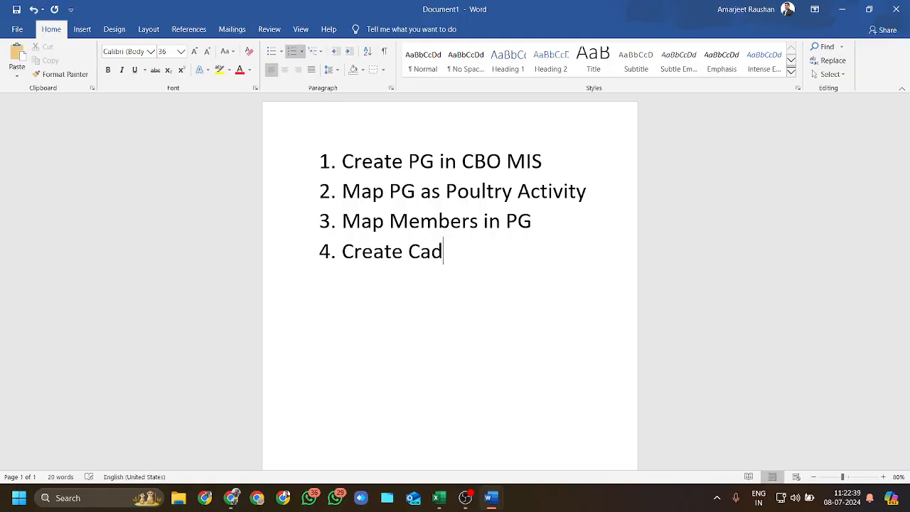
{"action": "type", "text": "re Profile O"}
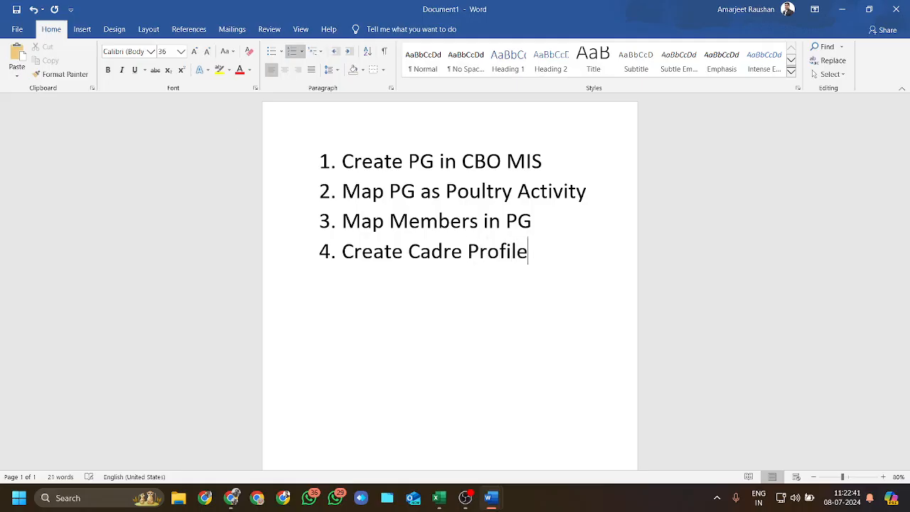
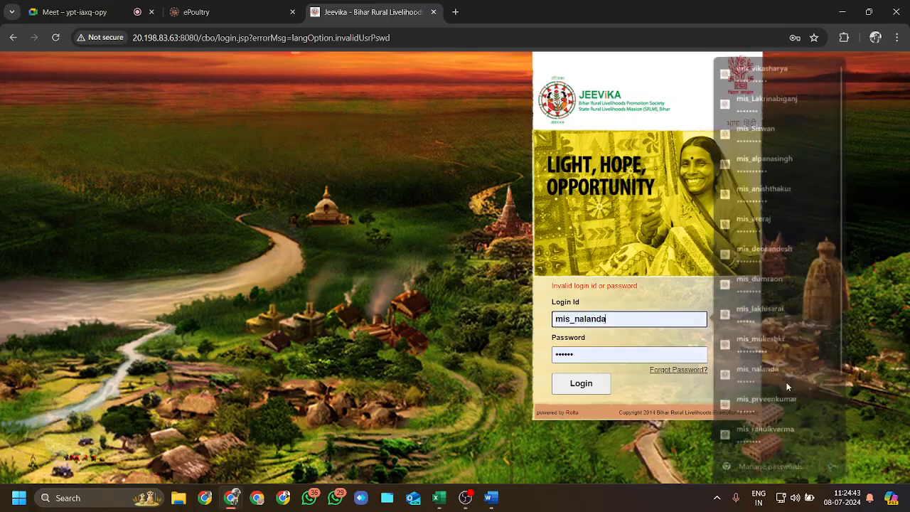
Step: Log in to the CBO MIS with the saved login ID and password of the Dumraon block account
{"action": "left_click", "coordinate": [598, 383]}
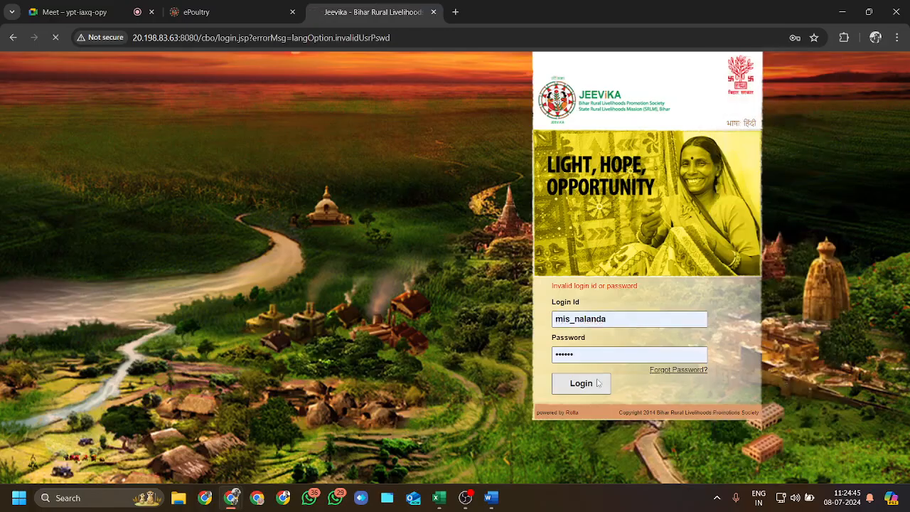
{"action": "left_click", "coordinate": [601, 319]}
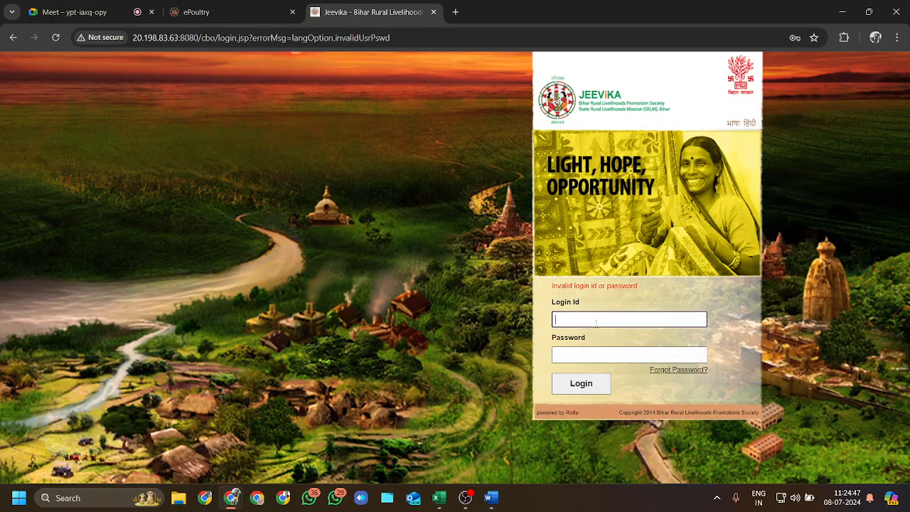
{"action": "left_click", "coordinate": [738, 288]}
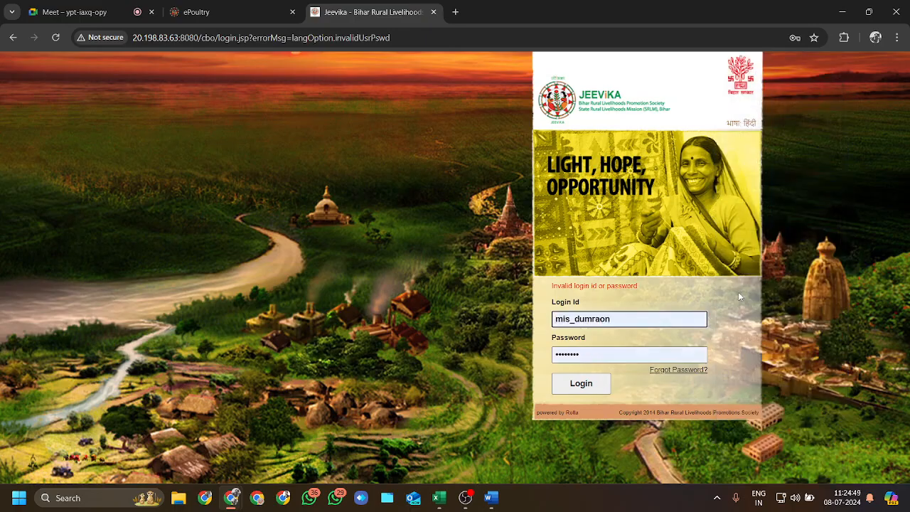
{"action": "left_click", "coordinate": [585, 391]}
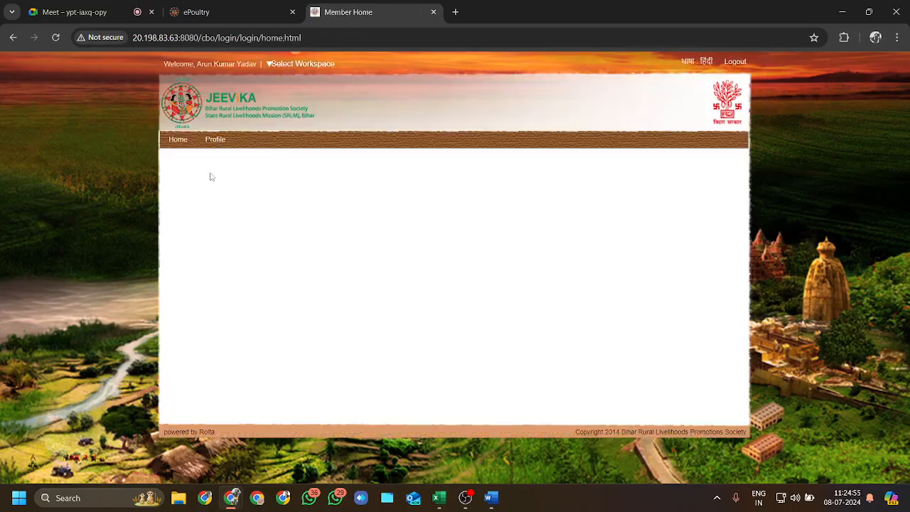
Step: Select the Data Entry Operator/ Dumraon -Block workspace and open the CBO Institution list under Master Management
{"action": "left_click", "coordinate": [276, 63]}
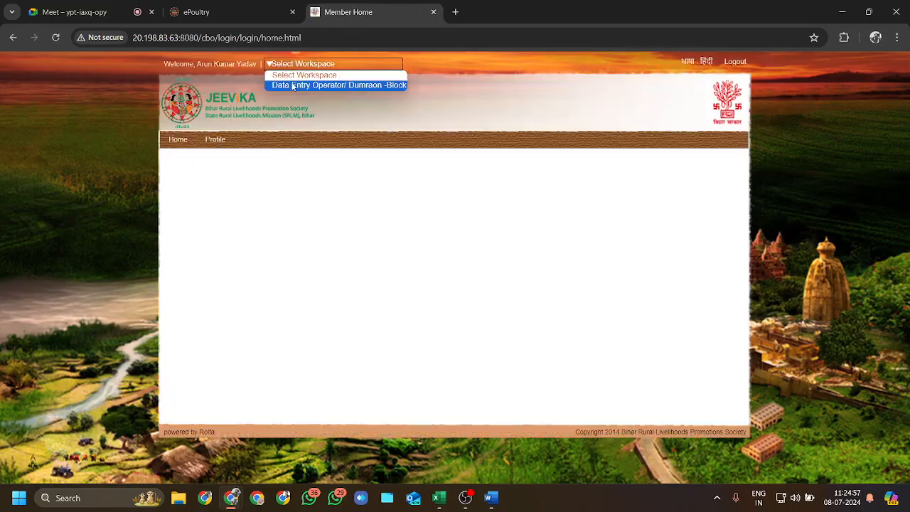
{"action": "left_click", "coordinate": [292, 85]}
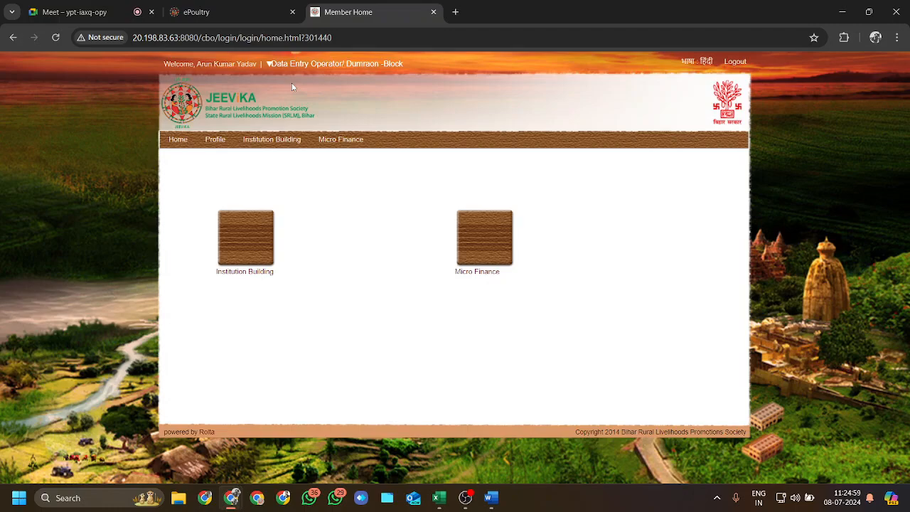
{"action": "mouse_move", "coordinate": [263, 142]}
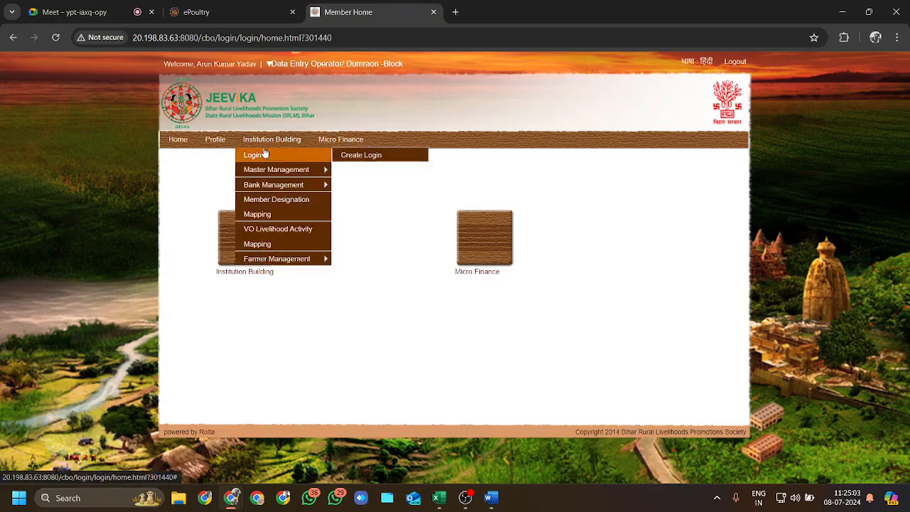
{"action": "mouse_move", "coordinate": [269, 171]}
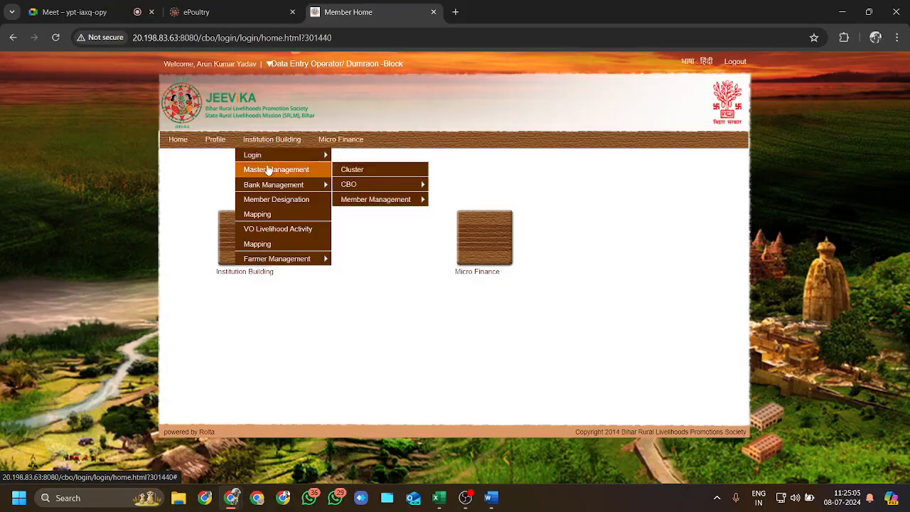
{"action": "mouse_move", "coordinate": [388, 184]}
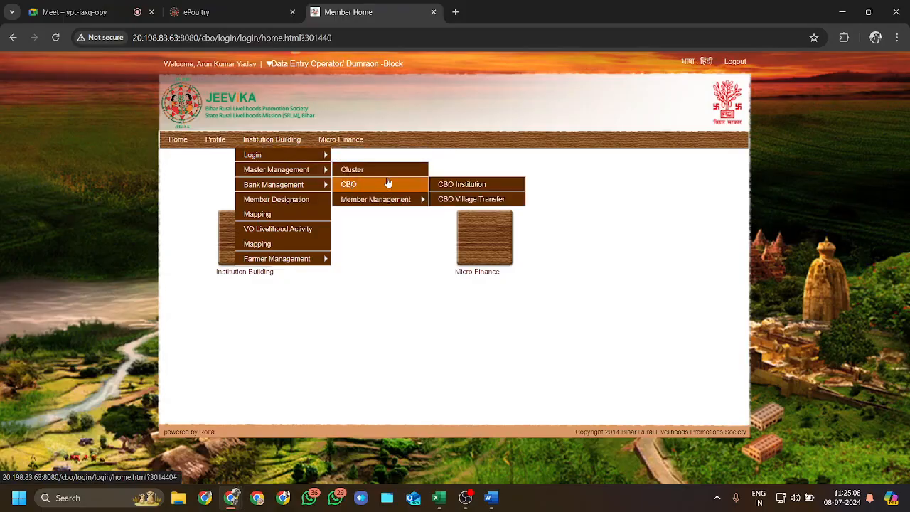
{"action": "left_click", "coordinate": [445, 184]}
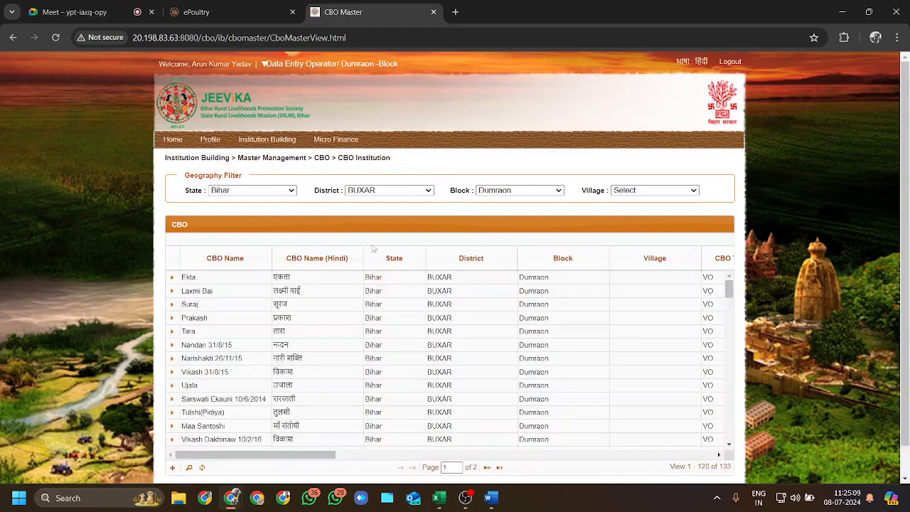
Step: Start a new CBO record with placeholder names ",bsdjfjk" in English and "kjdnskjgfbj" in Hindi, and cancel the form
{"action": "left_click", "coordinate": [172, 468]}
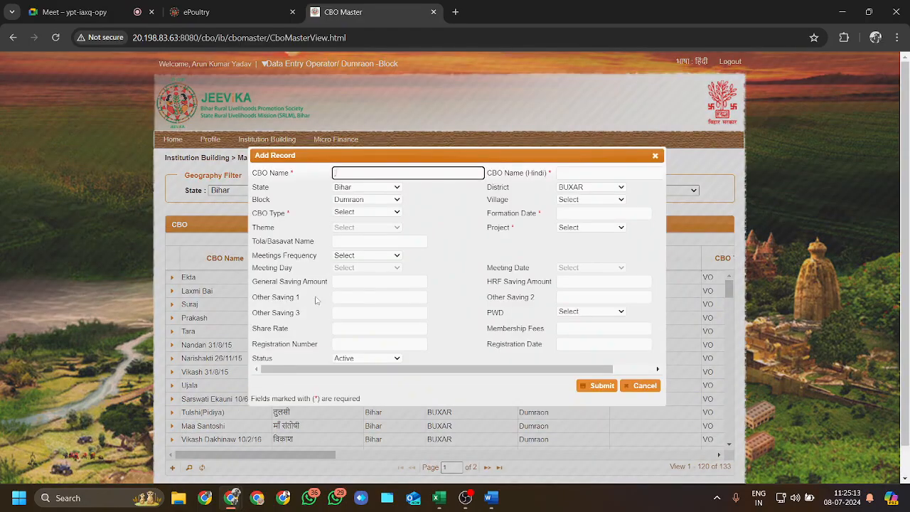
{"action": "type", "text": ",bsdjfjk"}
{"action": "key", "text": "Tab"}
{"action": "type", "text": "kjdnskjgfbj"}
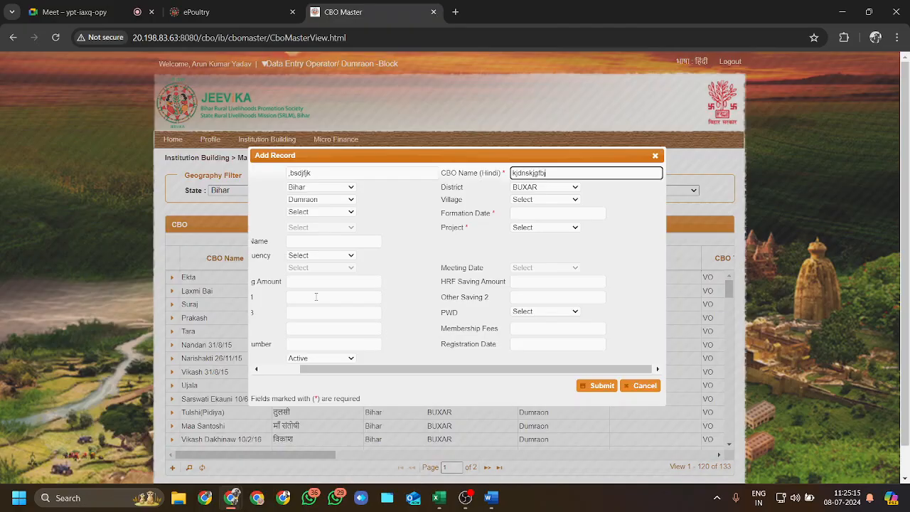
{"action": "scroll", "coordinate": [347, 294], "scroll_direction": "down", "scroll_amount": 2}
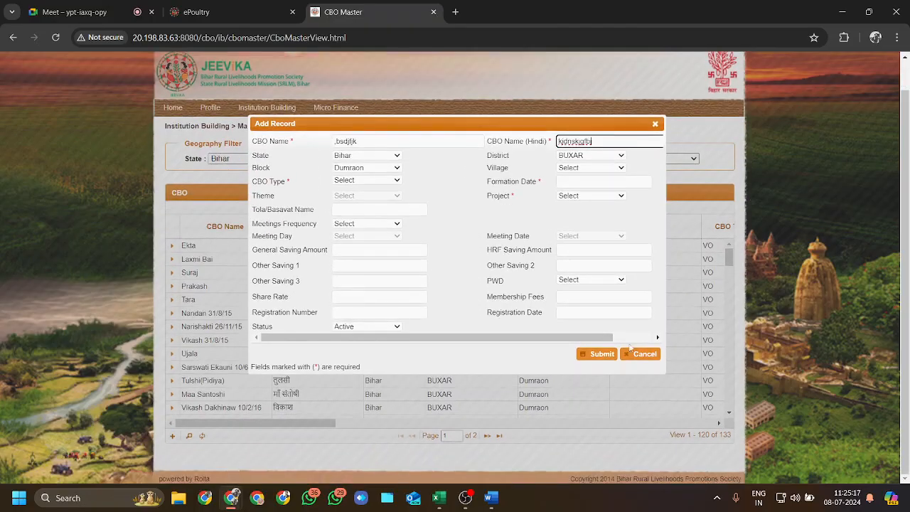
{"action": "left_click", "coordinate": [643, 353]}
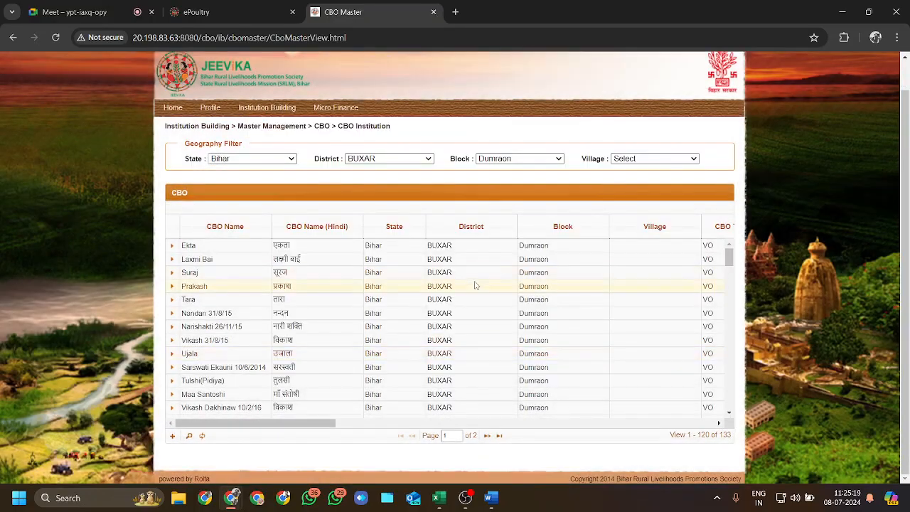
Step: Find the Pratigya Jeevika Mahila Utpadak producer group in the CBO list and expand its CBO Activity Mapping
{"action": "scroll", "coordinate": [475, 285], "scroll_direction": "down", "scroll_amount": 18}
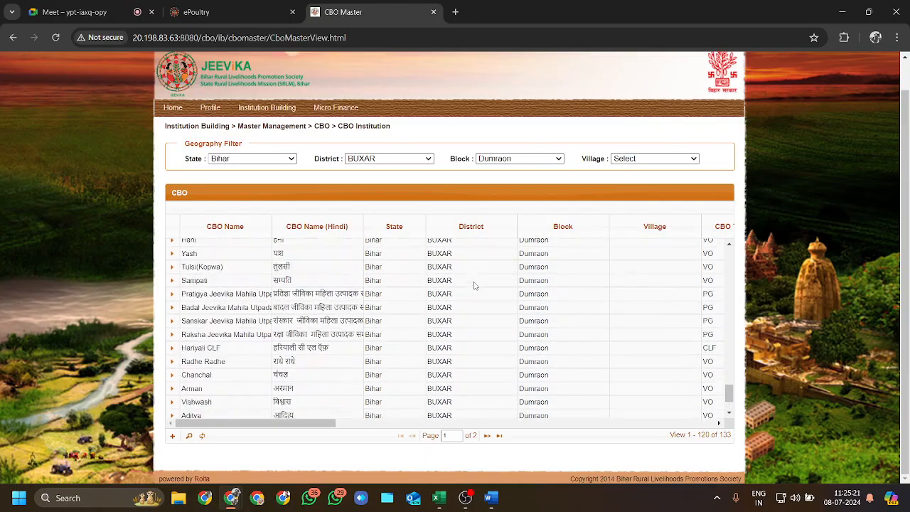
{"action": "scroll", "coordinate": [476, 285], "scroll_direction": "up", "scroll_amount": 3}
{"action": "scroll", "coordinate": [475, 285], "scroll_direction": "down", "scroll_amount": 3}
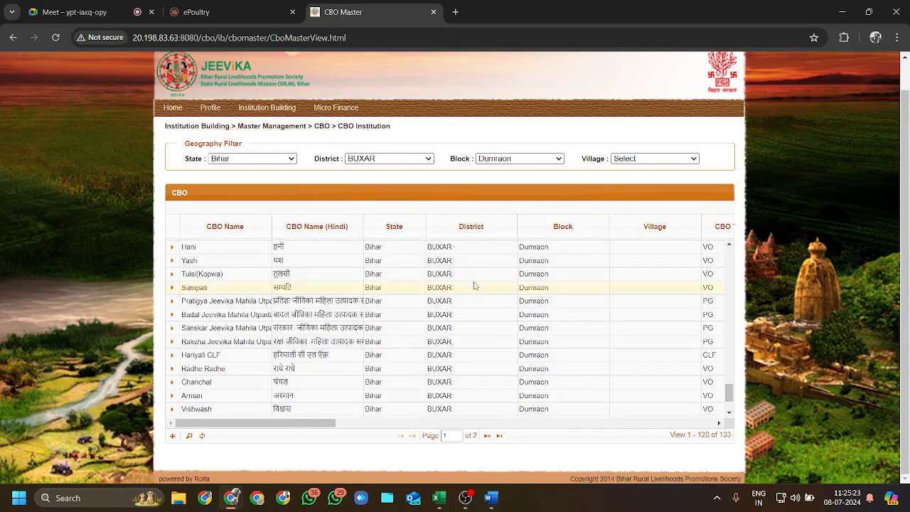
{"action": "left_click", "coordinate": [172, 301]}
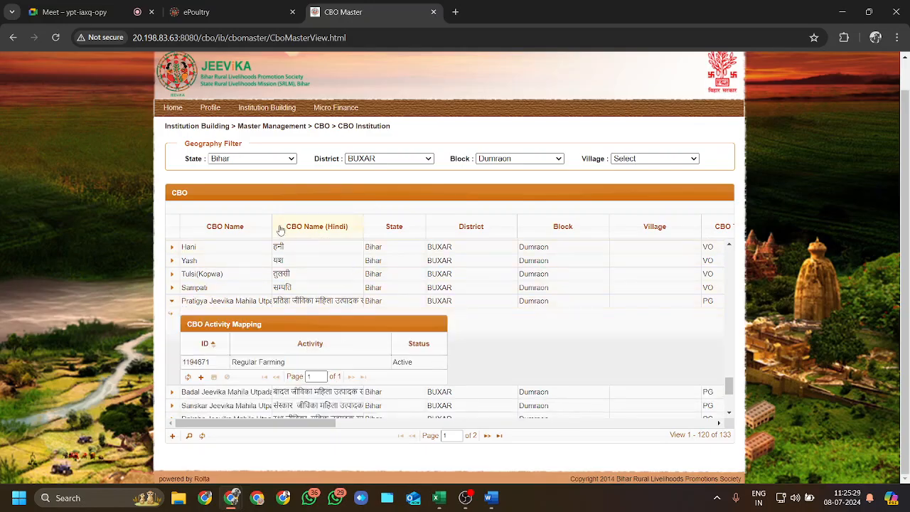
{"action": "left_click", "coordinate": [316, 376]}
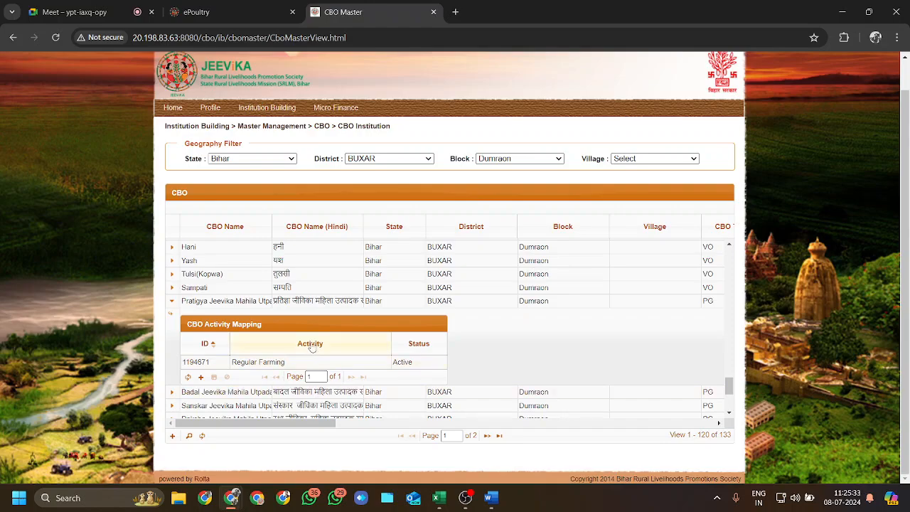
Step: Add an activity mapping row for the Pratigya producer group, go through the activity options and choose Neera with Active status
{"action": "left_click", "coordinate": [201, 377]}
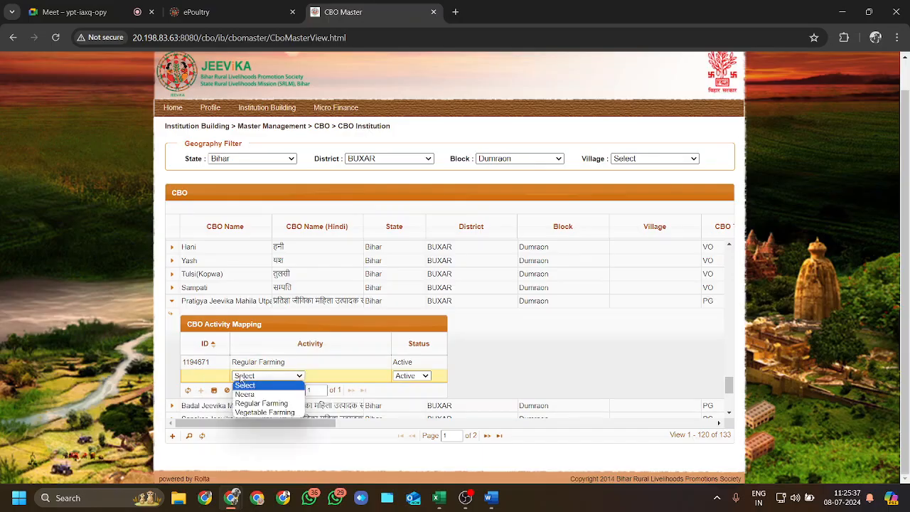
{"action": "left_click", "coordinate": [240, 376]}
{"action": "key", "text": "Down"}
{"action": "key", "text": "Down"}
{"action": "key", "text": "Down"}
{"action": "key", "text": "Up"}
{"action": "key", "text": "Up"}
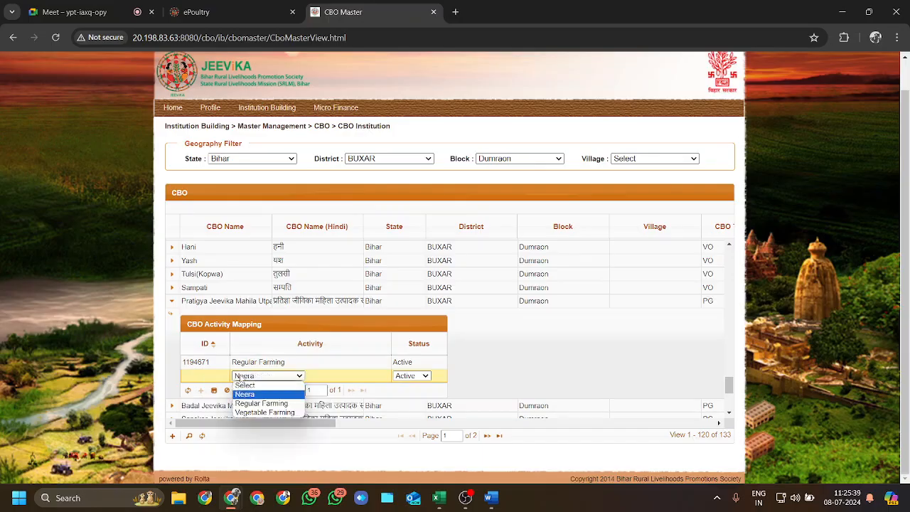
{"action": "key", "text": "Up"}
{"action": "key", "text": "Down"}
{"action": "key", "text": "Down"}
{"action": "key", "text": "Down"}
{"action": "key", "text": "Up"}
{"action": "key", "text": "Up"}
{"action": "key", "text": "Up"}
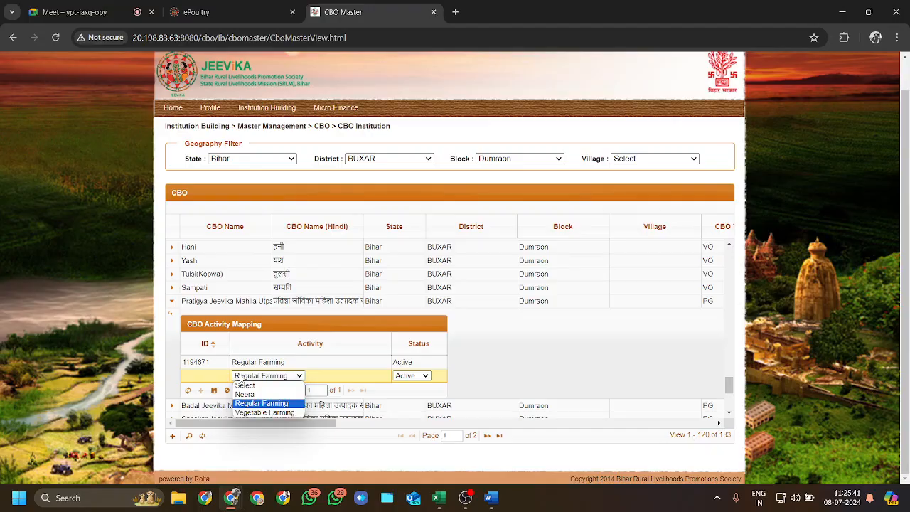
{"action": "key", "text": "Down"}
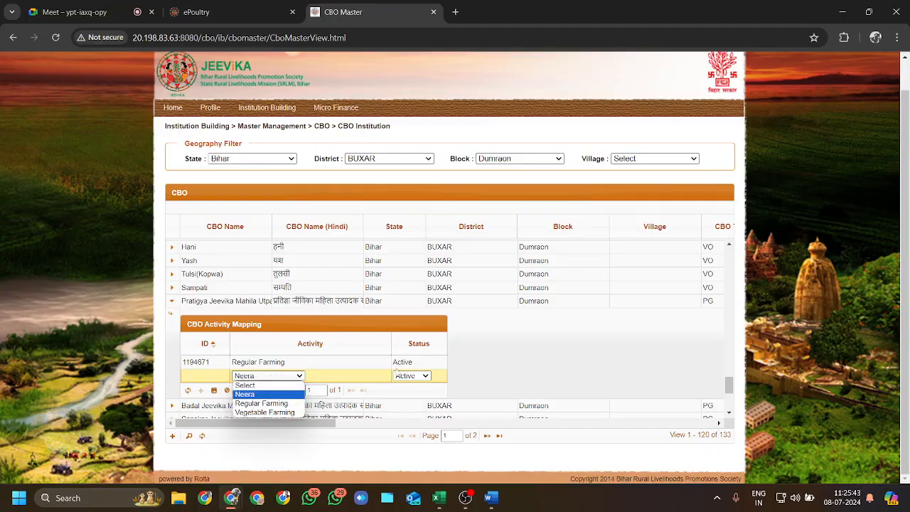
{"action": "left_click", "coordinate": [509, 359]}
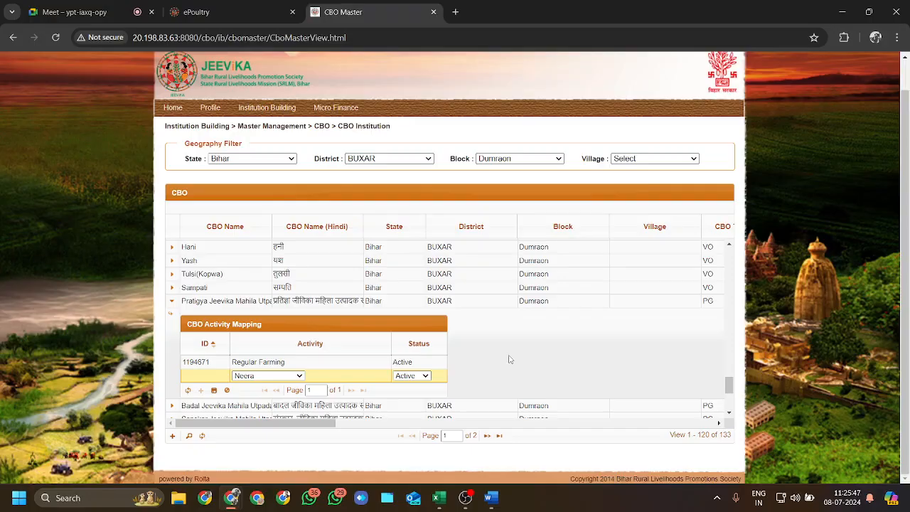
Step: Open the CBO Member page and list the Community Professionals of Dumraon block after a search for SHG members
{"action": "scroll", "coordinate": [509, 360], "scroll_direction": "up", "scroll_amount": 3}
{"action": "mouse_move", "coordinate": [284, 108]}
{"action": "mouse_move", "coordinate": [288, 131]}
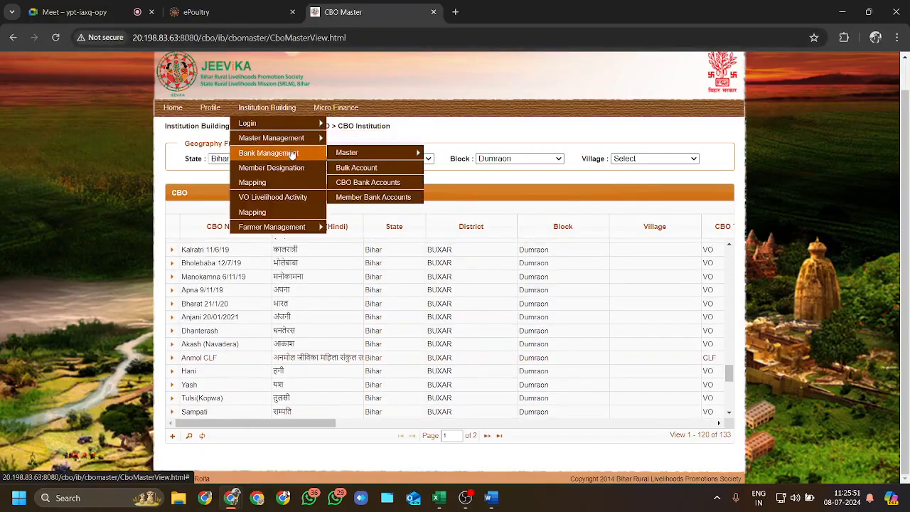
{"action": "mouse_move", "coordinate": [311, 140]}
{"action": "mouse_move", "coordinate": [370, 168]}
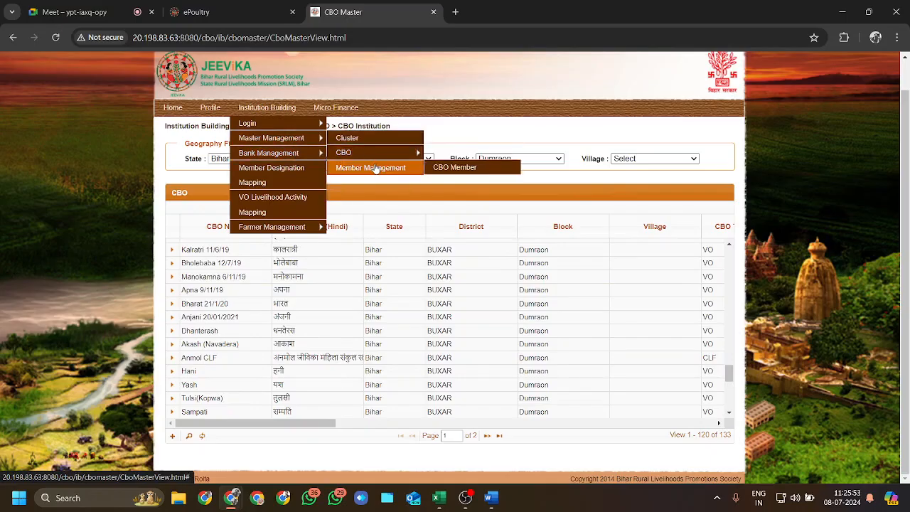
{"action": "left_click", "coordinate": [442, 169]}
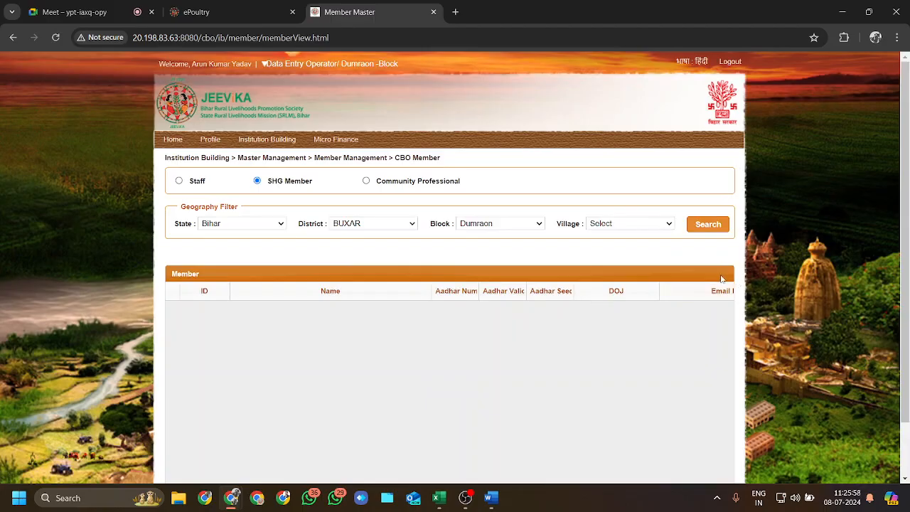
{"action": "left_click", "coordinate": [709, 225]}
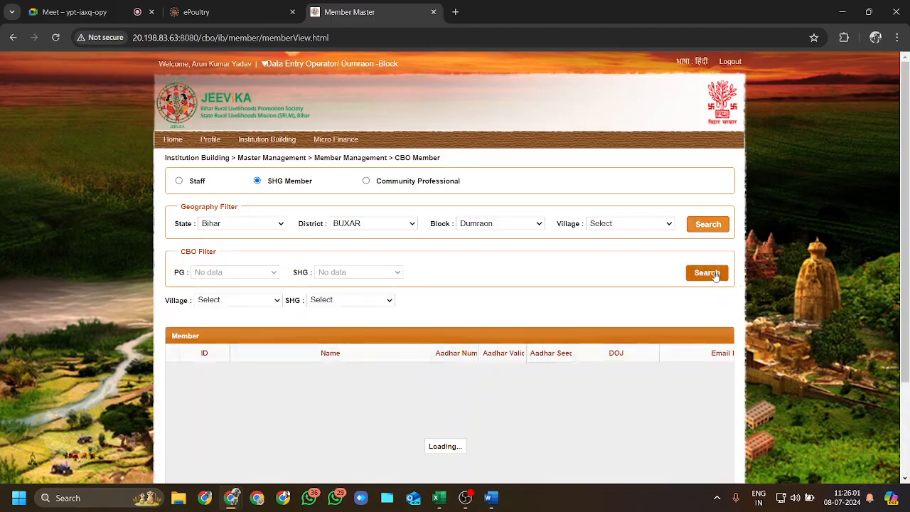
{"action": "left_click", "coordinate": [366, 180]}
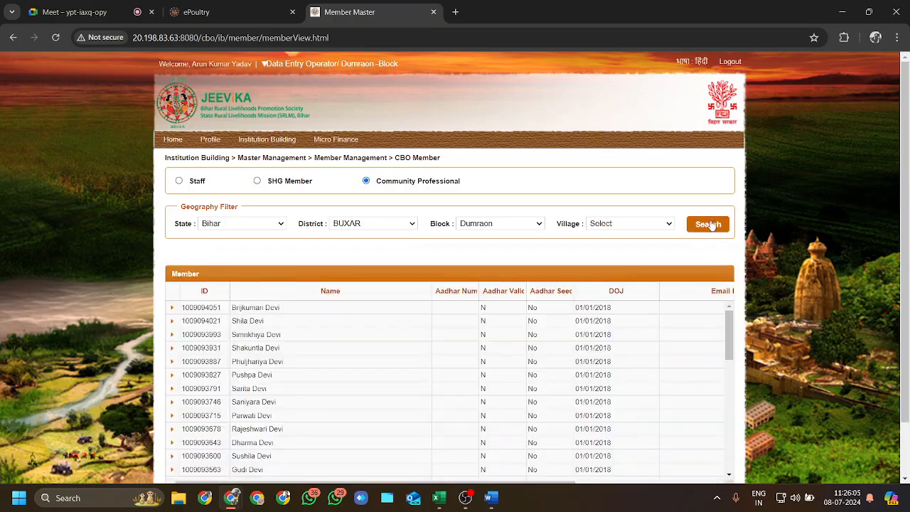
{"action": "left_click", "coordinate": [709, 224]}
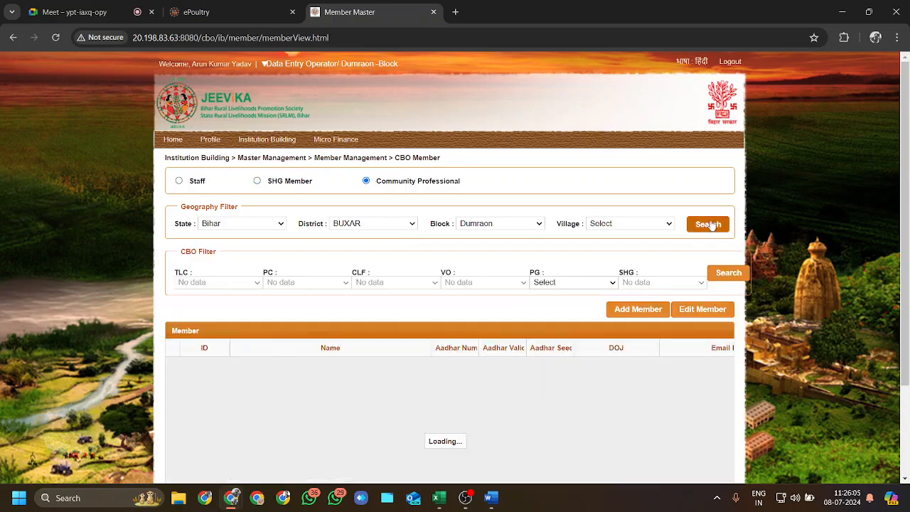
Step: Start adding a Community Professional member, set the skill to Poultry, and cancel the form
{"action": "left_click", "coordinate": [638, 302]}
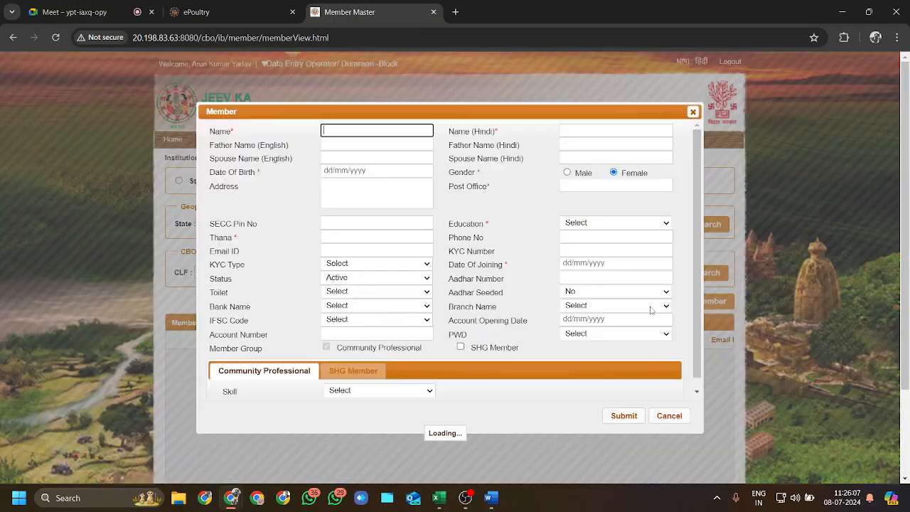
{"action": "left_click", "coordinate": [387, 391]}
{"action": "key", "text": "p"}
{"action": "key", "text": "p"}
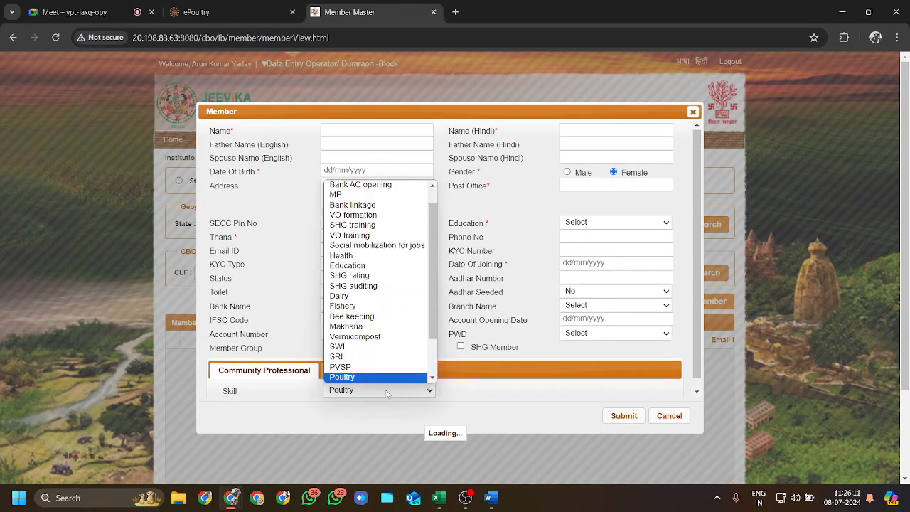
{"action": "key", "text": "Return"}
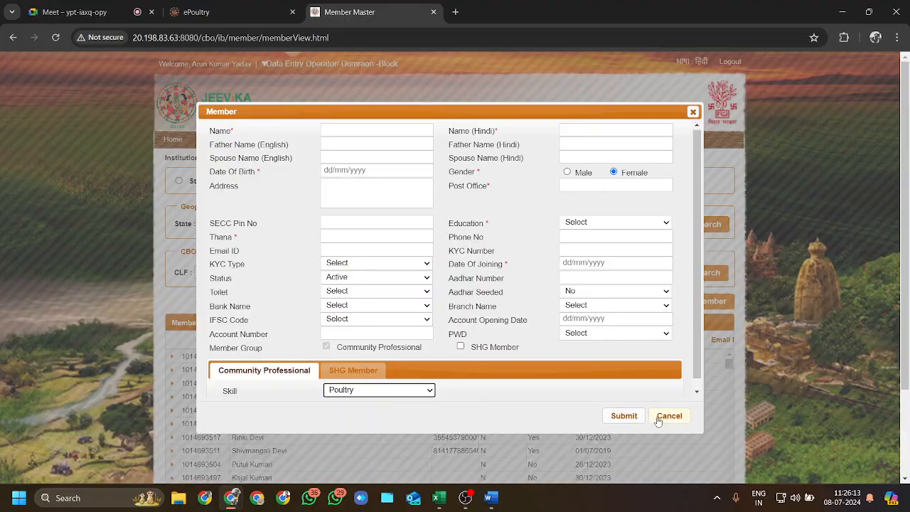
{"action": "left_click", "coordinate": [657, 419]}
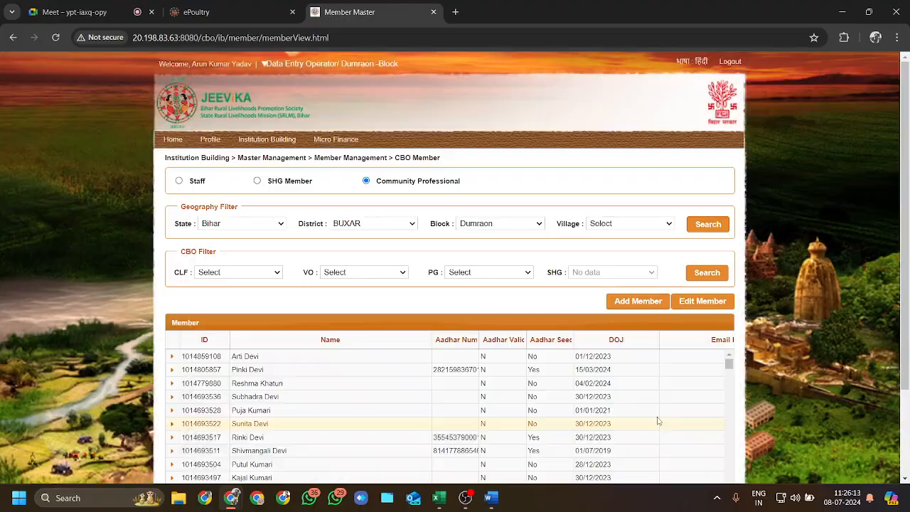
Step: Expand the CBO mapping of the first listed Community Professional and add a row with CBO type PG
{"action": "left_click", "coordinate": [171, 358]}
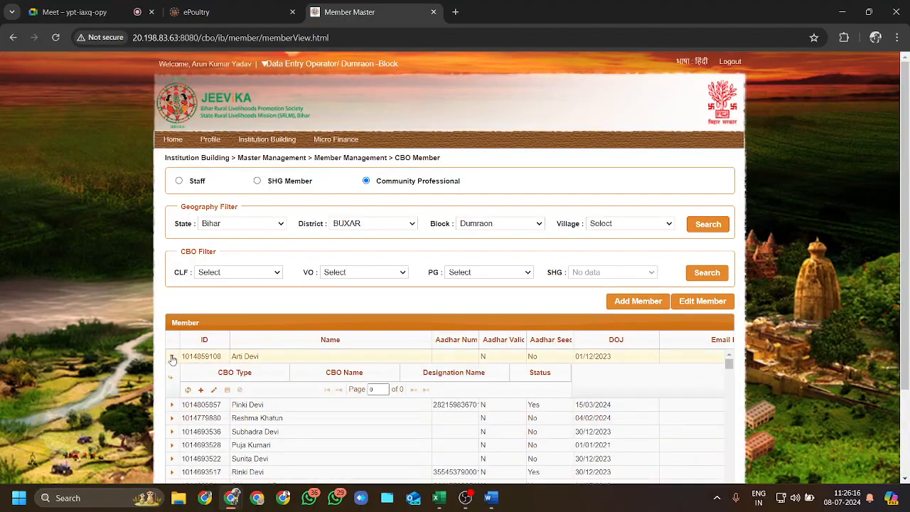
{"action": "left_click", "coordinate": [201, 390]}
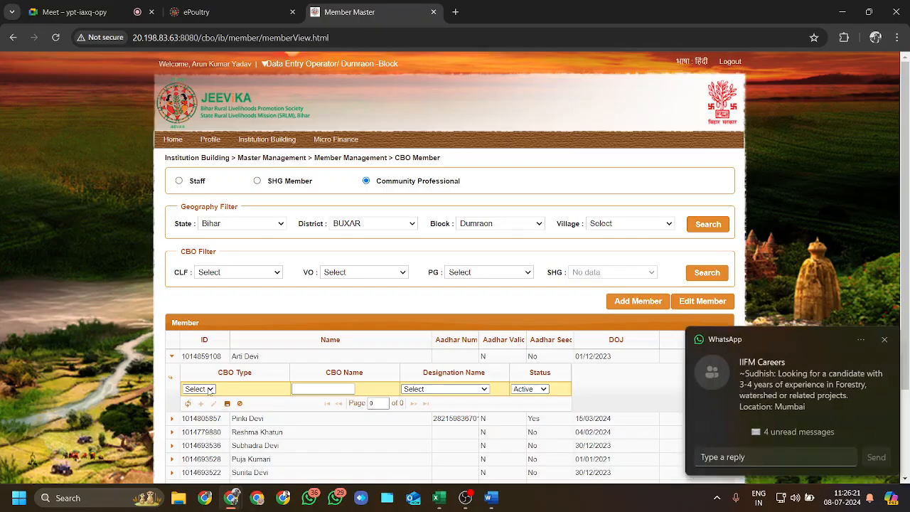
{"action": "left_click", "coordinate": [210, 391]}
{"action": "left_click", "coordinate": [190, 416]}
Step: Fill the mapping row with CBO name Pratigya Jeevika Mahila Utpadak Samuh, found by searching "jee", and designation Poultry Resource Person
{"action": "left_click", "coordinate": [338, 387]}
{"action": "type", "text": "jee"}
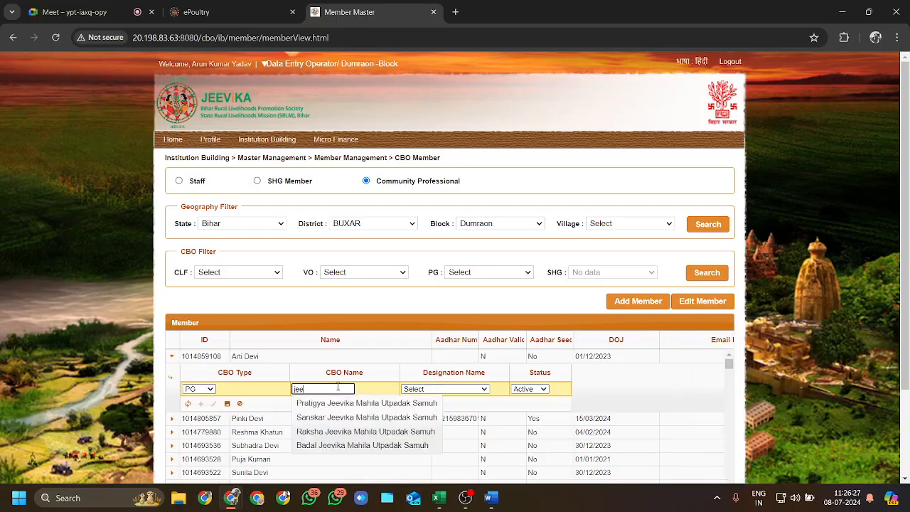
{"action": "left_click", "coordinate": [388, 403]}
{"action": "left_click", "coordinate": [454, 389]}
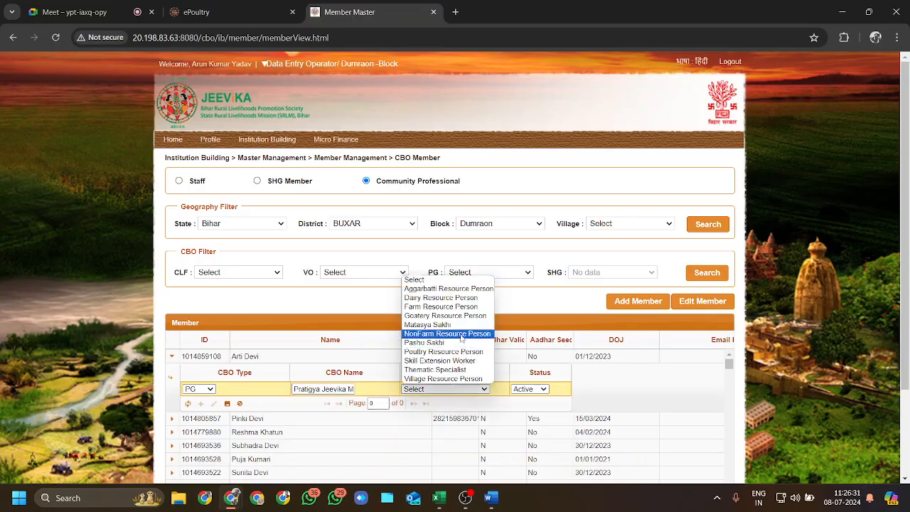
{"action": "left_click", "coordinate": [457, 352]}
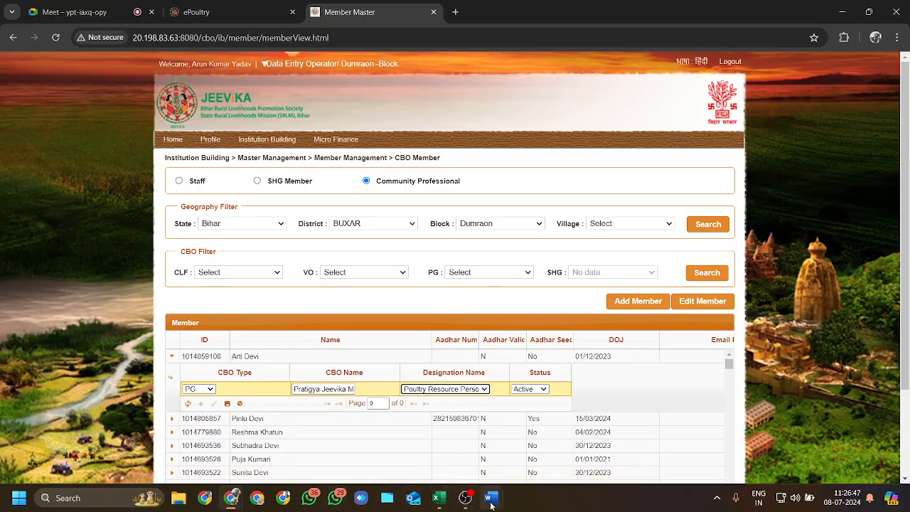
Step: Switch to the Word document and capture a screenshot of the five-item CBO MIS task list
{"action": "mouse_move", "coordinate": [490, 497]}
{"action": "left_click", "coordinate": [487, 456]}
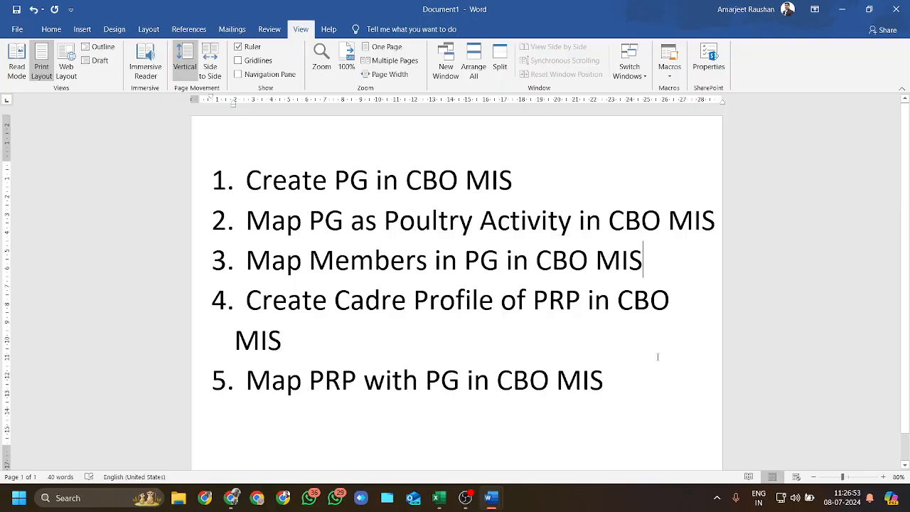
{"action": "key", "text": "super+shift+s"}
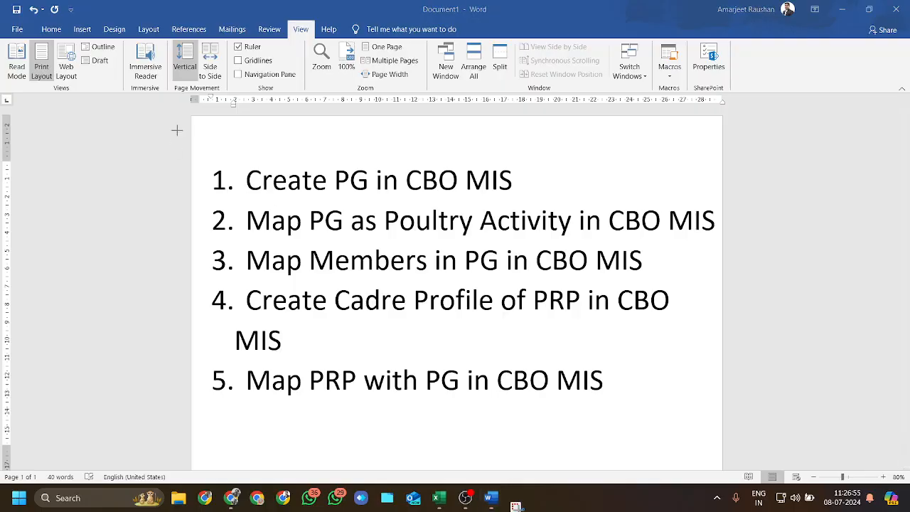
{"action": "left_click_drag", "start_coordinate": [181, 128], "coordinate": [727, 447]}
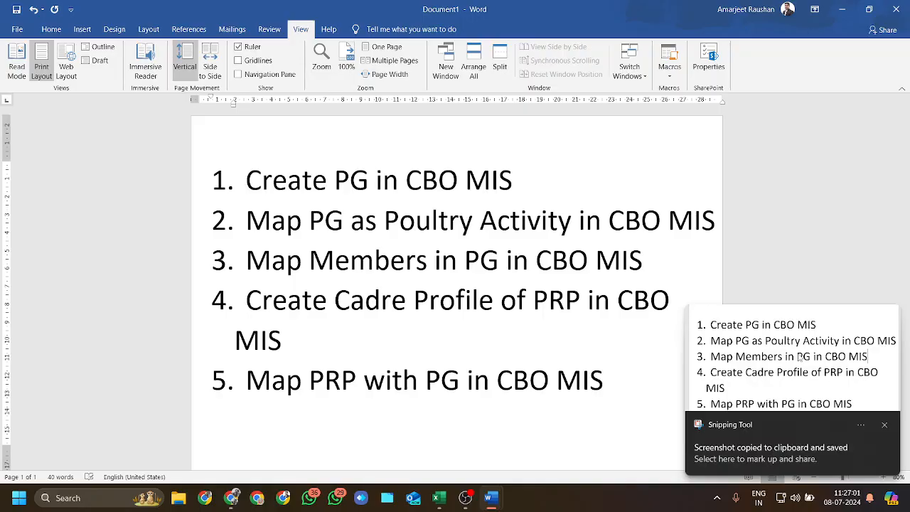
Step: Switch to WhatsApp and send the captured list to the Livestock (IPDS-4) group with the caption "Block Level CBO Activity"
{"action": "left_click", "coordinate": [334, 498]}
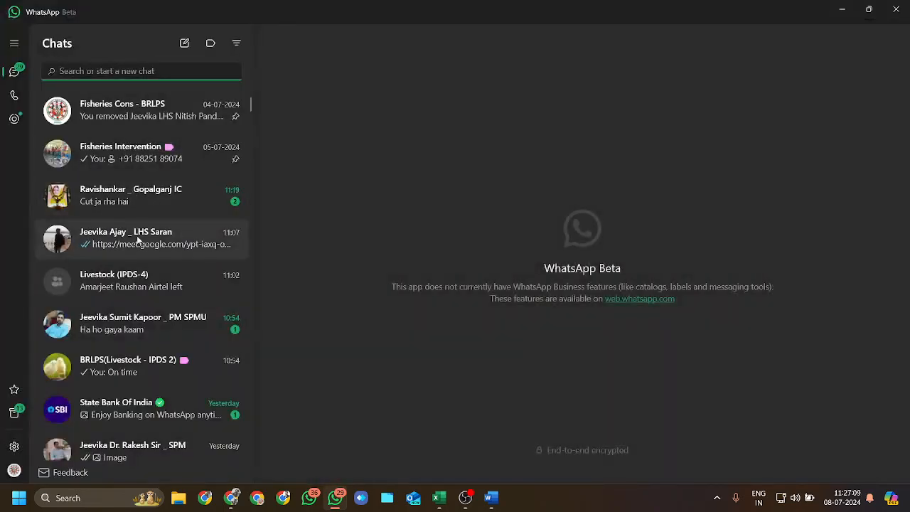
{"action": "left_click", "coordinate": [134, 285]}
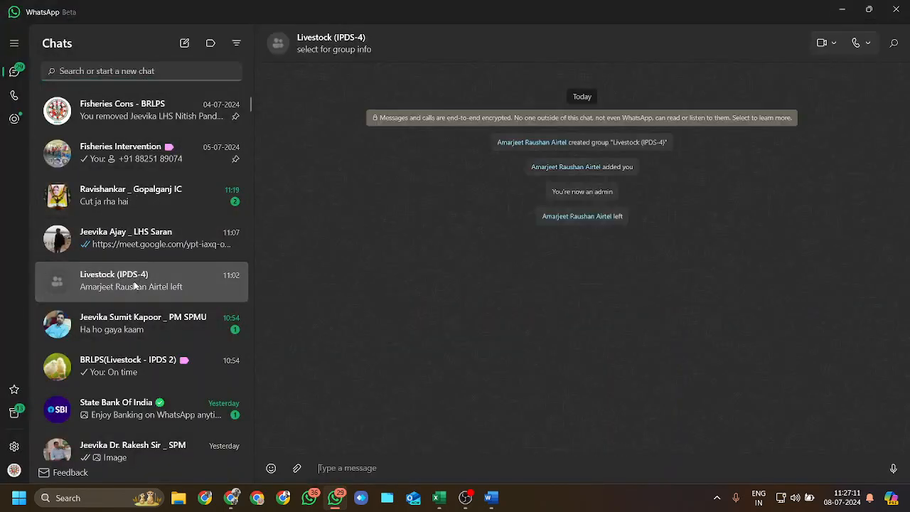
{"action": "key", "text": "ctrl+v"}
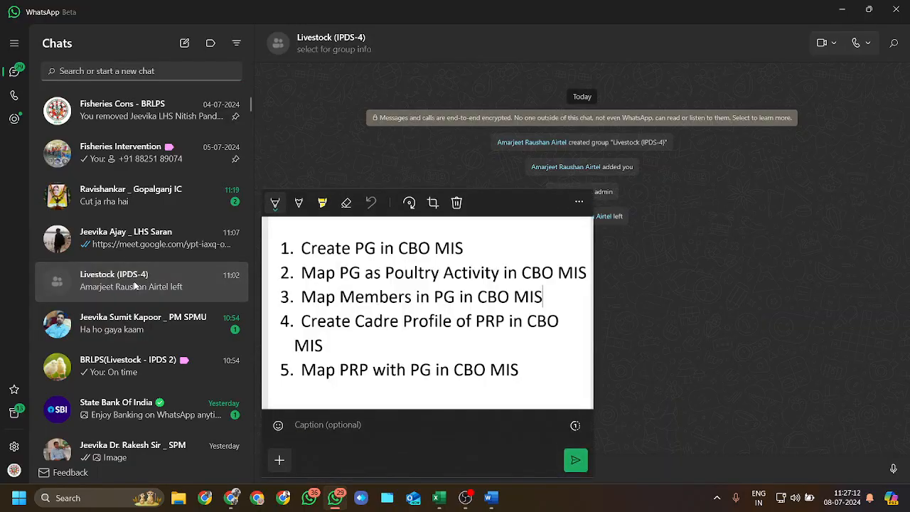
{"action": "type", "text": "Bloc"}
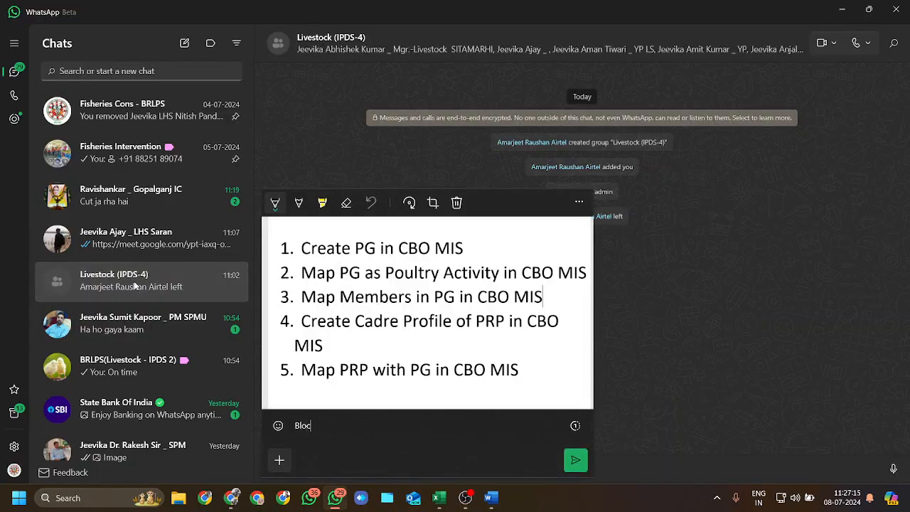
{"action": "type", "text": "k Level CBO Activity"}
{"action": "key", "text": "Return"}
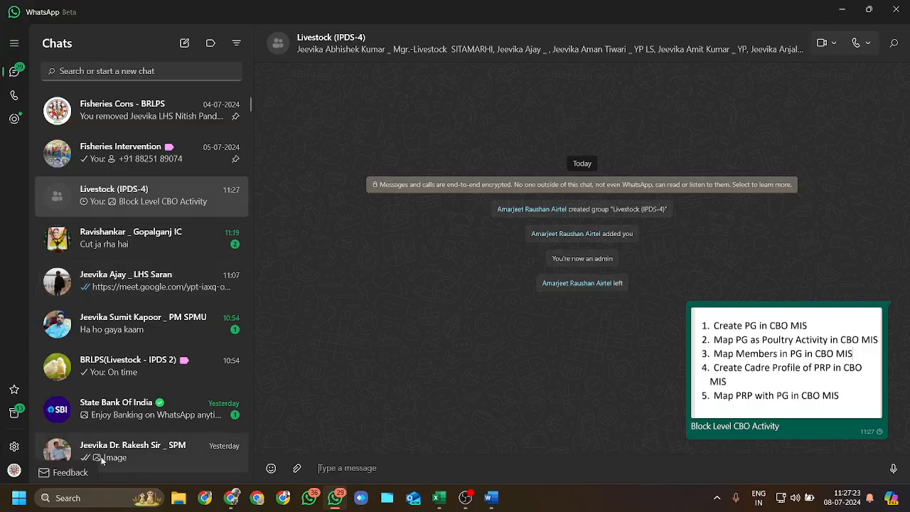
Step: Review the CBO MIS task list in the Word document and switch back to Member Master in Chrome
{"action": "mouse_move", "coordinate": [490, 498]}
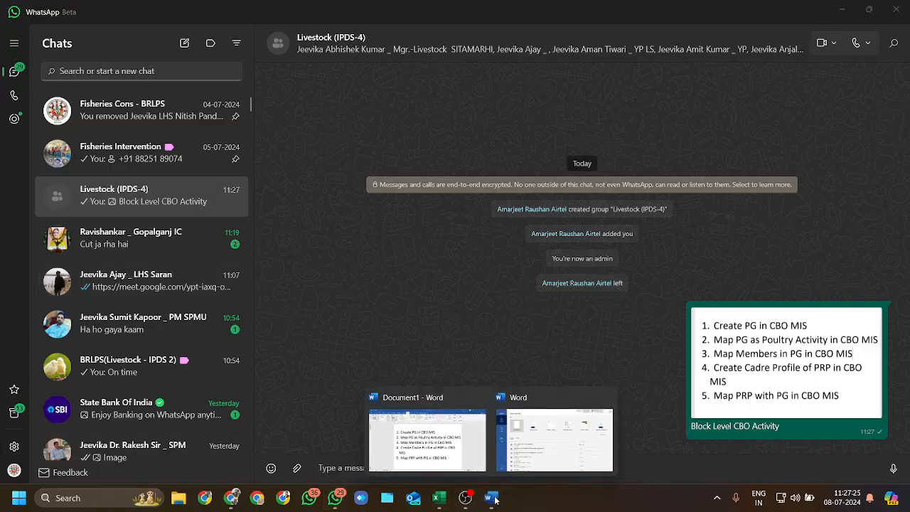
{"action": "left_click", "coordinate": [445, 440]}
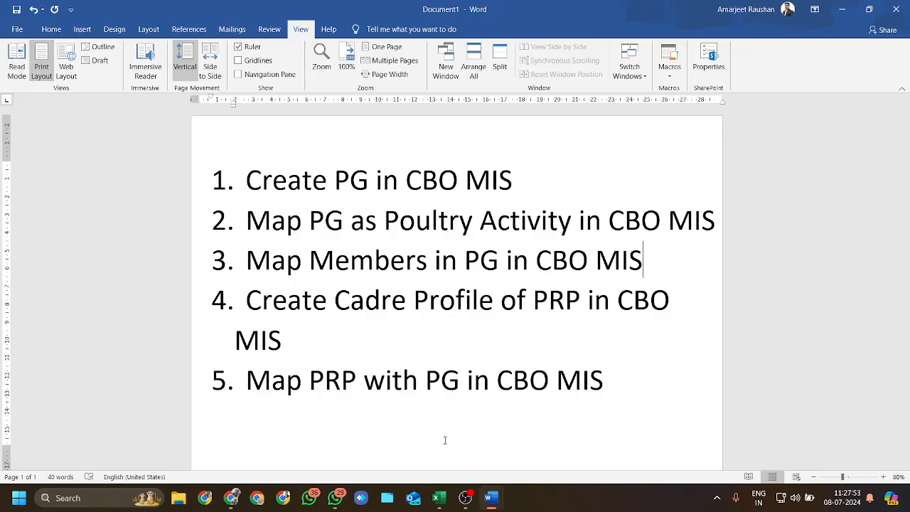
{"action": "key", "text": "alt+Tab"}
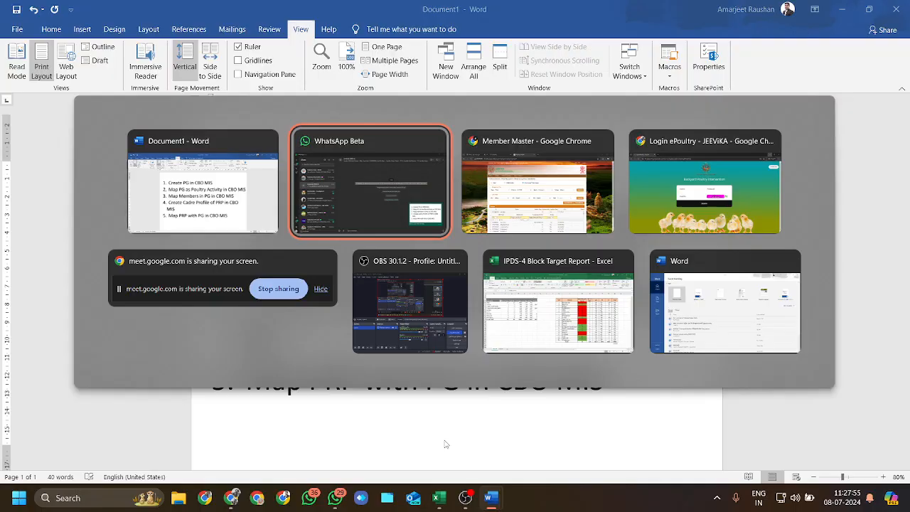
{"action": "key", "text": "alt+Tab"}
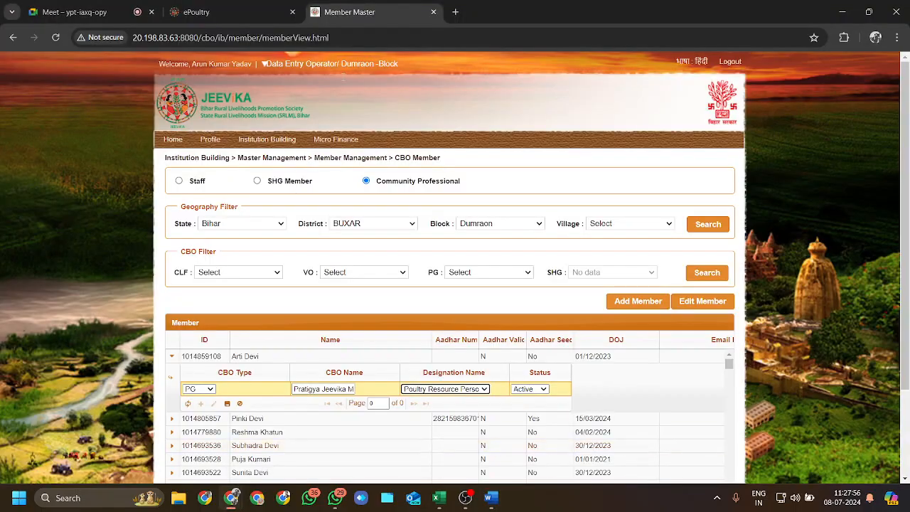
Step: Browse the district options down to GAYA on ePoultry's User's Credentials page and return to the Word task list
{"action": "left_click", "coordinate": [217, 10]}
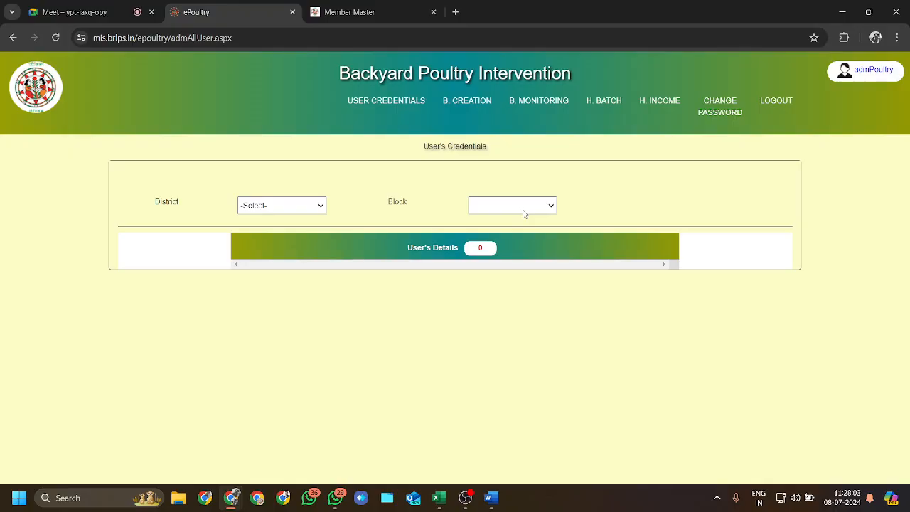
{"action": "left_click", "coordinate": [293, 205]}
{"action": "key", "text": "Down"}
{"action": "key", "text": "Down"}
{"action": "key", "text": "Down"}
{"action": "key", "text": "Down"}
{"action": "key", "text": "Down"}
{"action": "key", "text": "Down"}
{"action": "key", "text": "Down"}
{"action": "key", "text": "Down"}
{"action": "key", "text": "Down"}
{"action": "key", "text": "Down"}
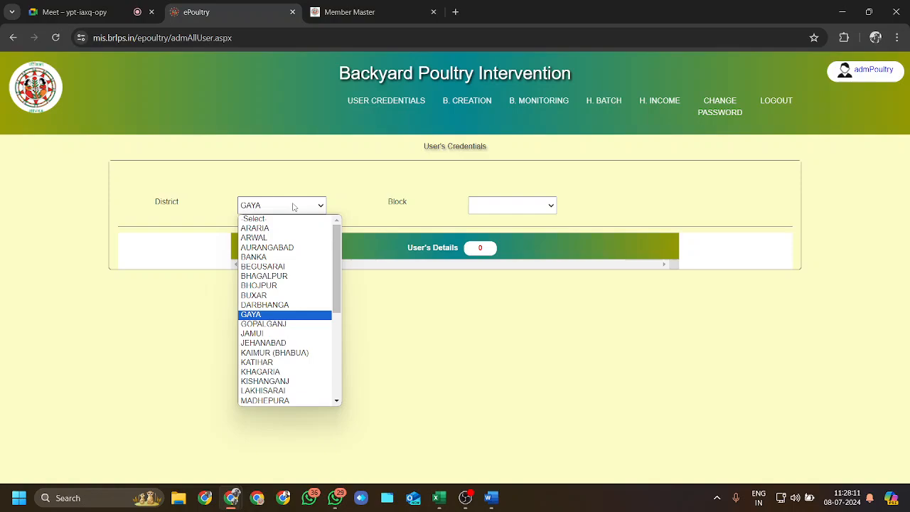
{"action": "key", "text": "alt+Tab"}
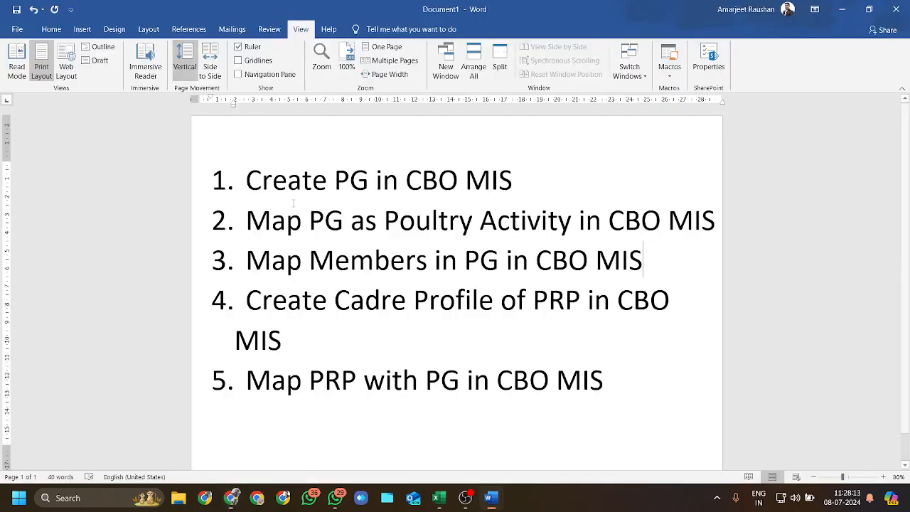
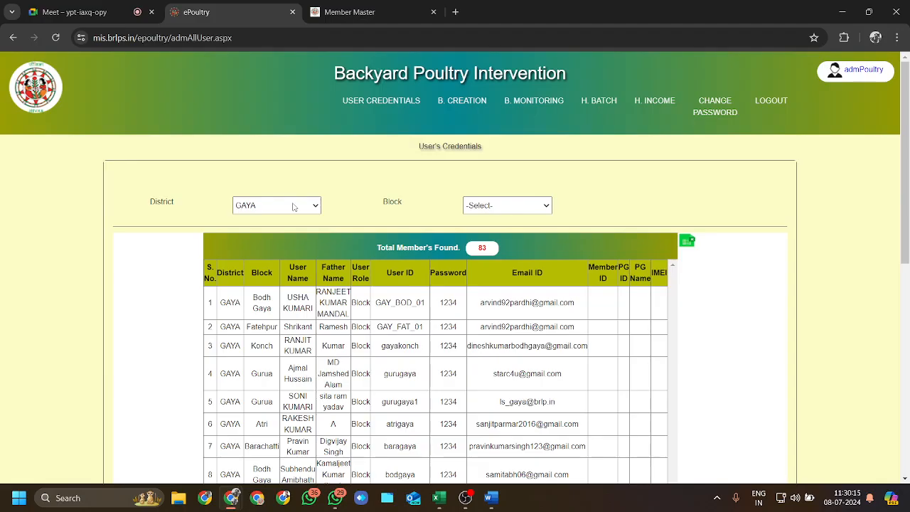
Step: Reset the district filter, and list the user credentials for district SARAN and block Nagra
{"action": "left_click", "coordinate": [294, 206]}
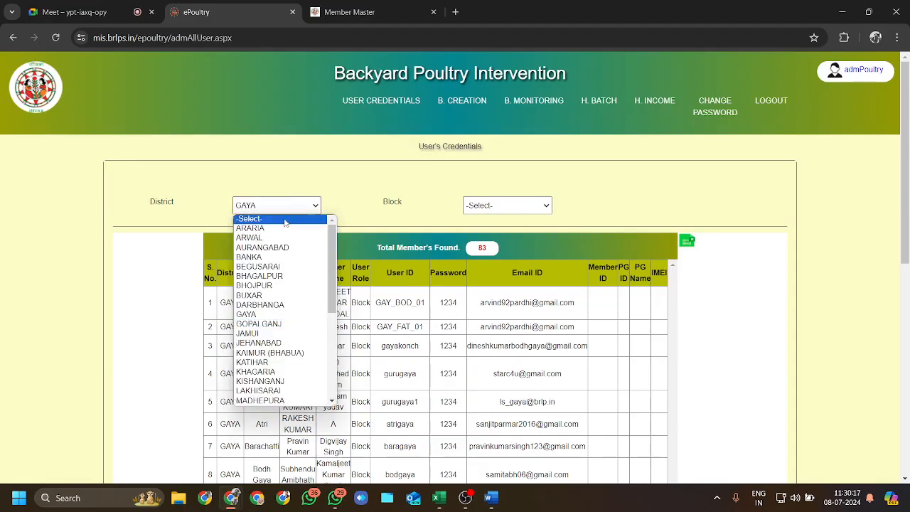
{"action": "left_click", "coordinate": [285, 219]}
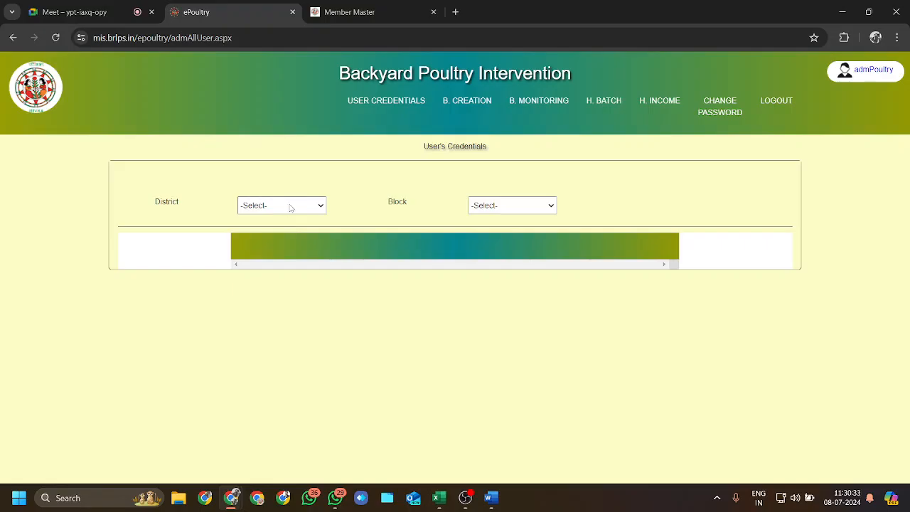
{"action": "left_click", "coordinate": [290, 207]}
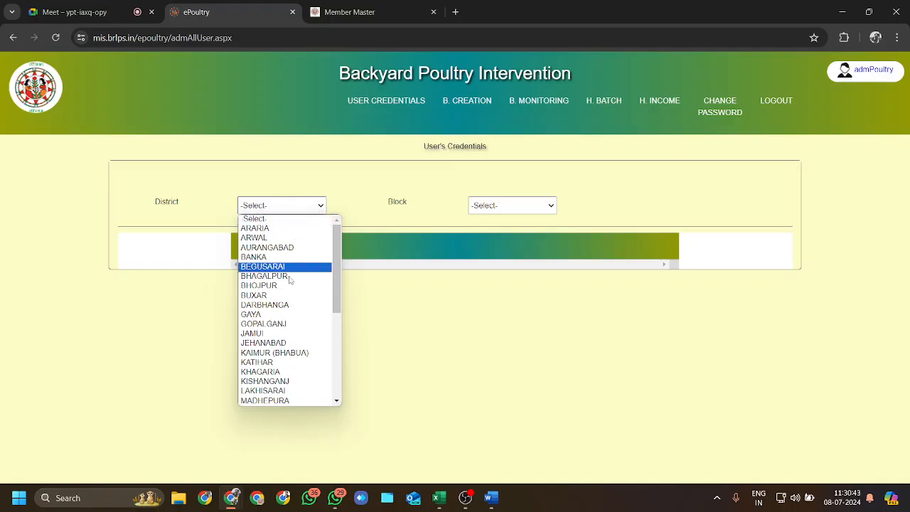
{"action": "scroll", "coordinate": [290, 320], "scroll_direction": "down", "scroll_amount": 5}
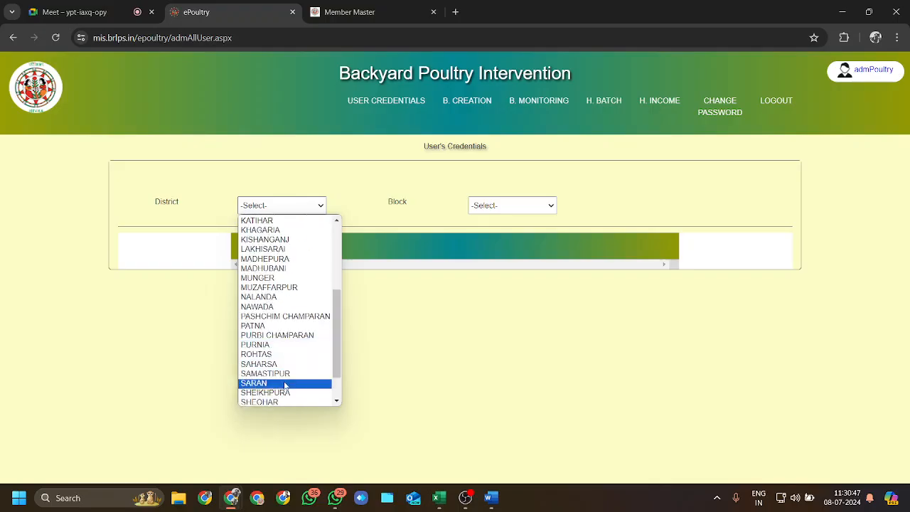
{"action": "scroll", "coordinate": [285, 385], "scroll_direction": "down", "scroll_amount": 1}
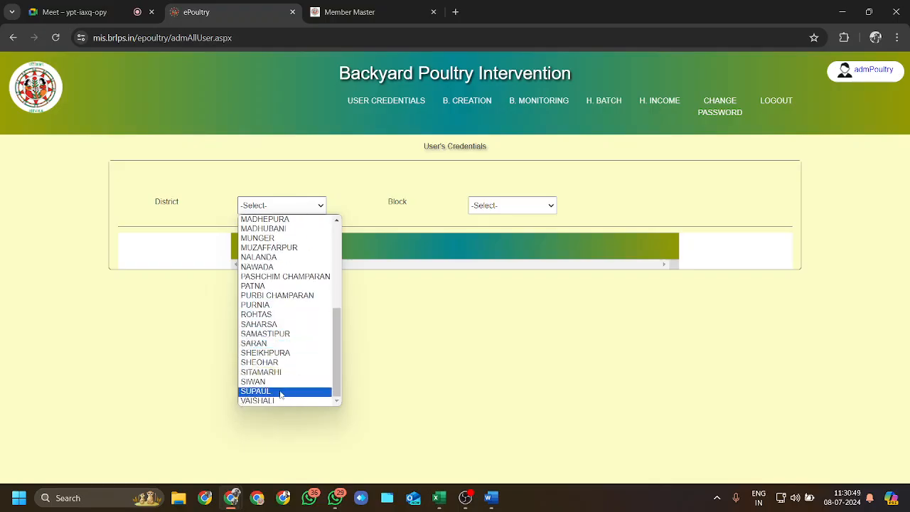
{"action": "left_click", "coordinate": [287, 346]}
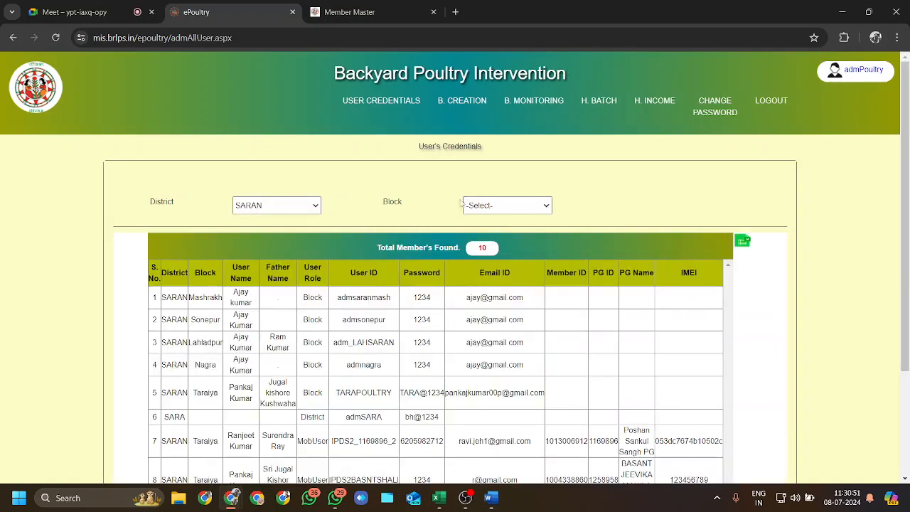
{"action": "left_click", "coordinate": [476, 207]}
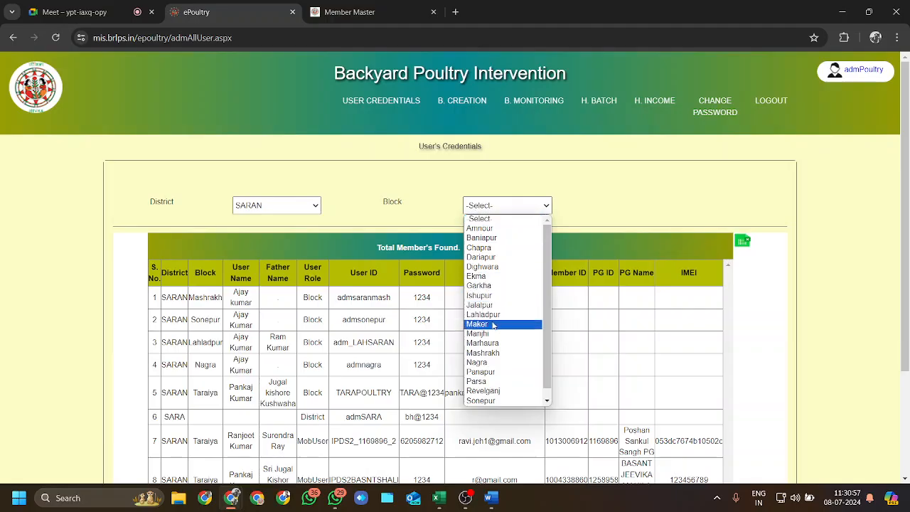
{"action": "left_click", "coordinate": [488, 364]}
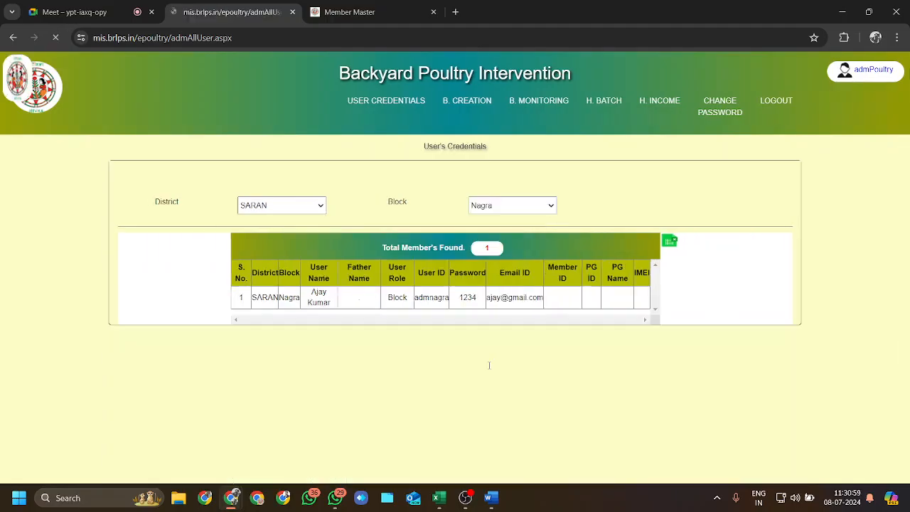
Step: Copy the Nagra block user ID from the credentials table into the UserId field of the incognito ePoultry login page
{"action": "double_click", "coordinate": [396, 297]}
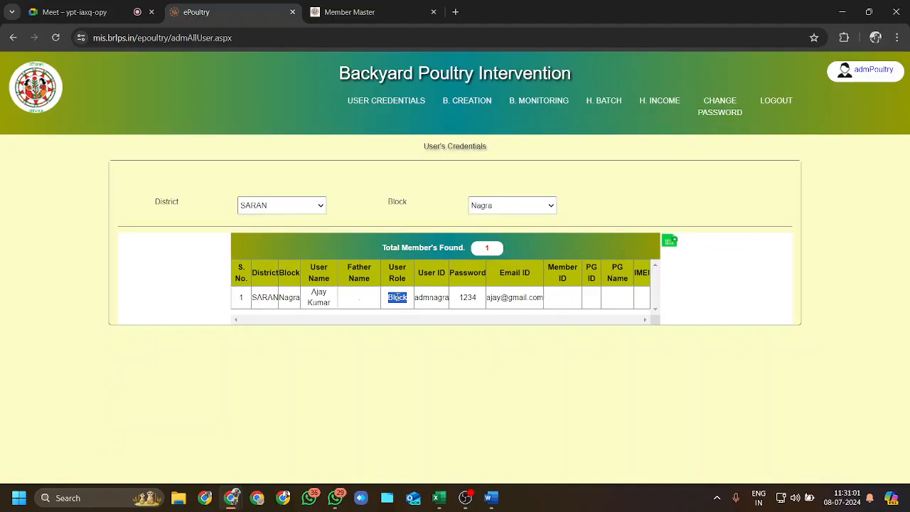
{"action": "double_click", "coordinate": [431, 297]}
{"action": "key", "text": "ctrl+c"}
{"action": "key", "text": "alt+Tab"}
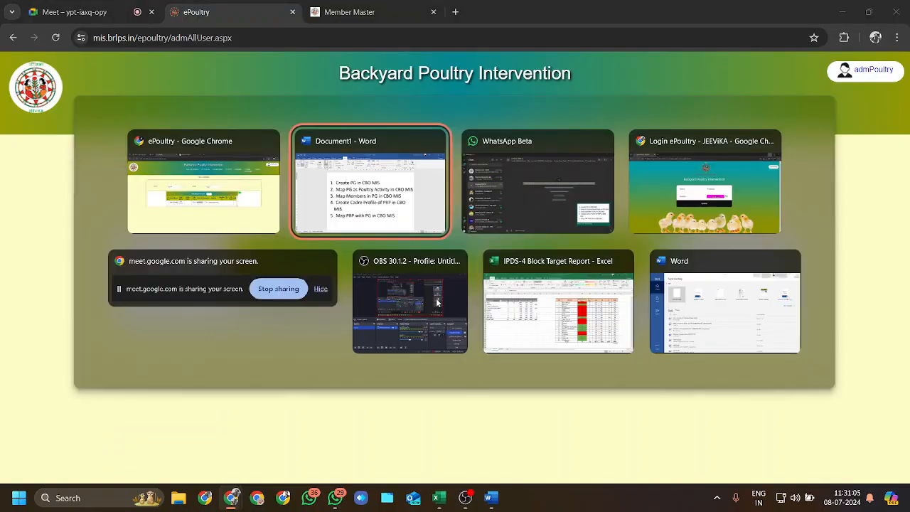
{"action": "key", "text": "alt+Tab"}
{"action": "key", "text": "alt+Tab"}
{"action": "left_click", "coordinate": [388, 225]}
{"action": "key", "text": "ctrl+v"}
Step: Enter the block account's password and the displayed captcha, and sign in to ePoultry
{"action": "key", "text": "Tab"}
{"action": "type", "text": "****"}
{"action": "key", "text": "Tab"}
{"action": "type", "text": "UWH"}
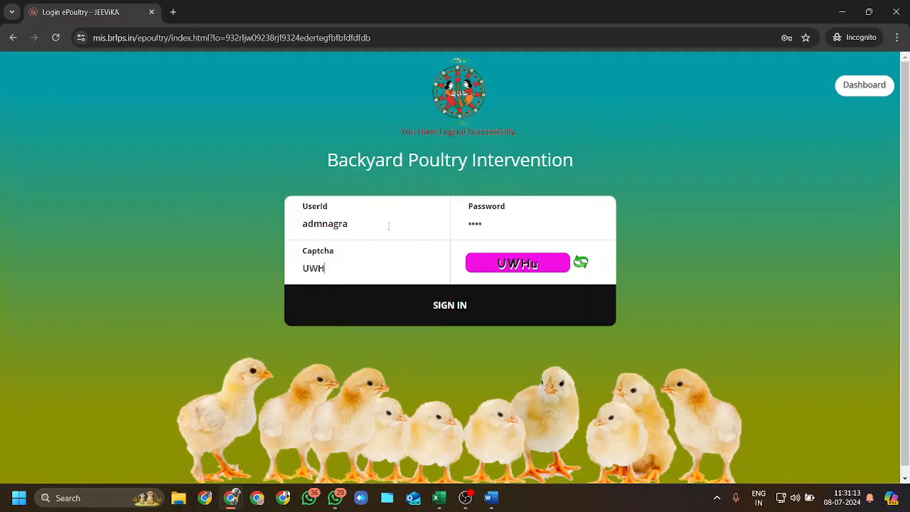
{"action": "type", "text": "u"}
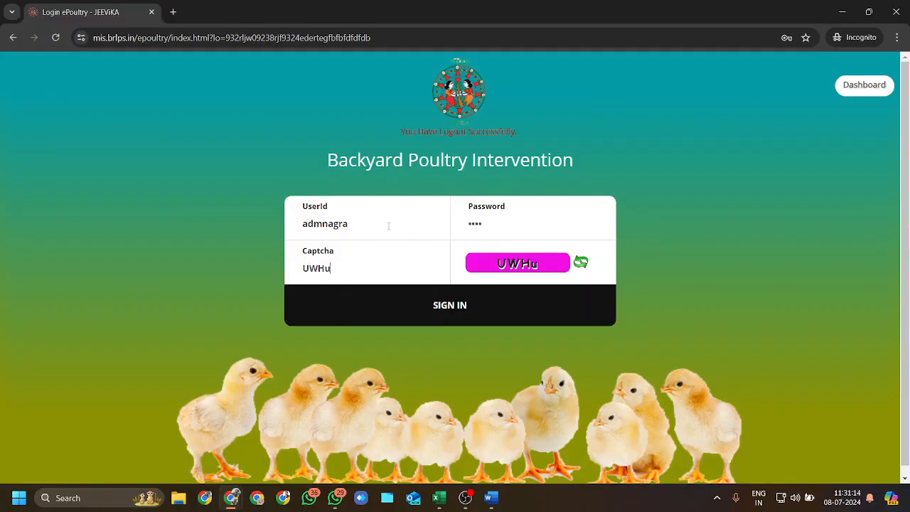
{"action": "left_click", "coordinate": [477, 305]}
Step: Switch to the Google Meet call and mute the unmuted participant for everyone
{"action": "mouse_move", "coordinate": [232, 498]}
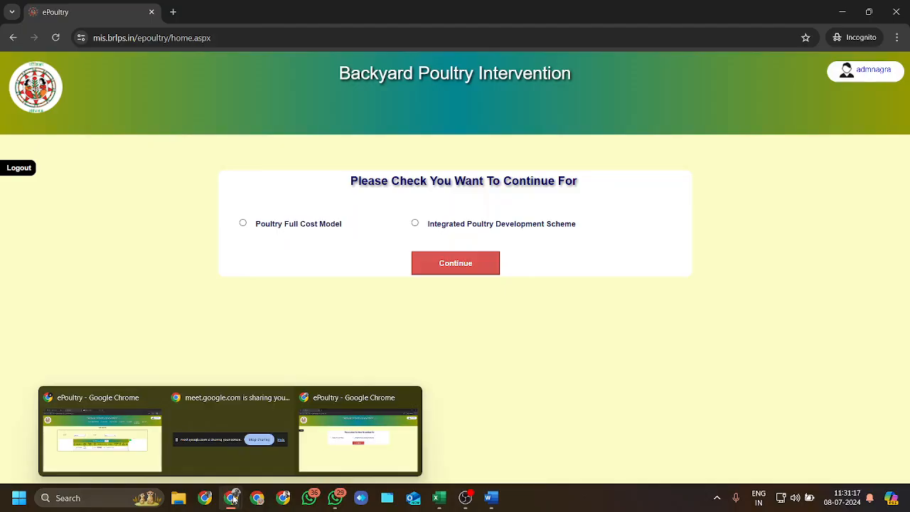
{"action": "left_click", "coordinate": [103, 413]}
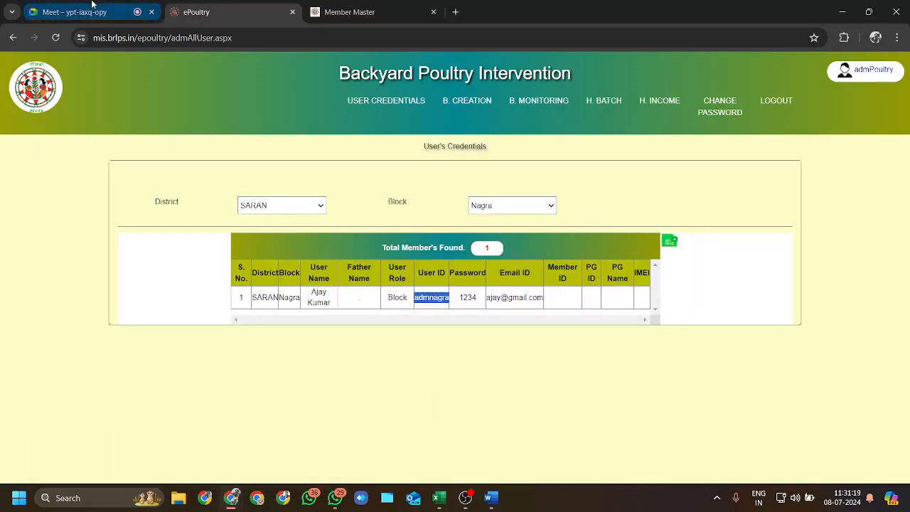
{"action": "left_click", "coordinate": [71, 12]}
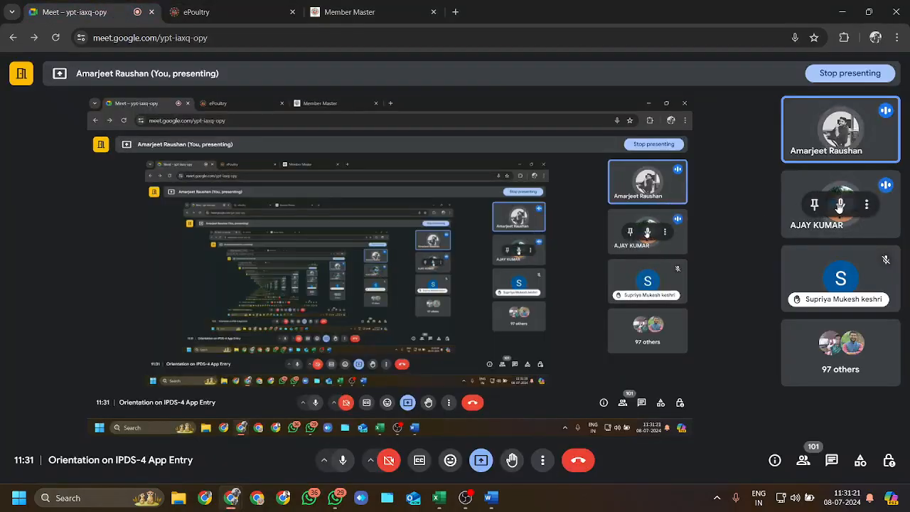
{"action": "left_click", "coordinate": [840, 205]}
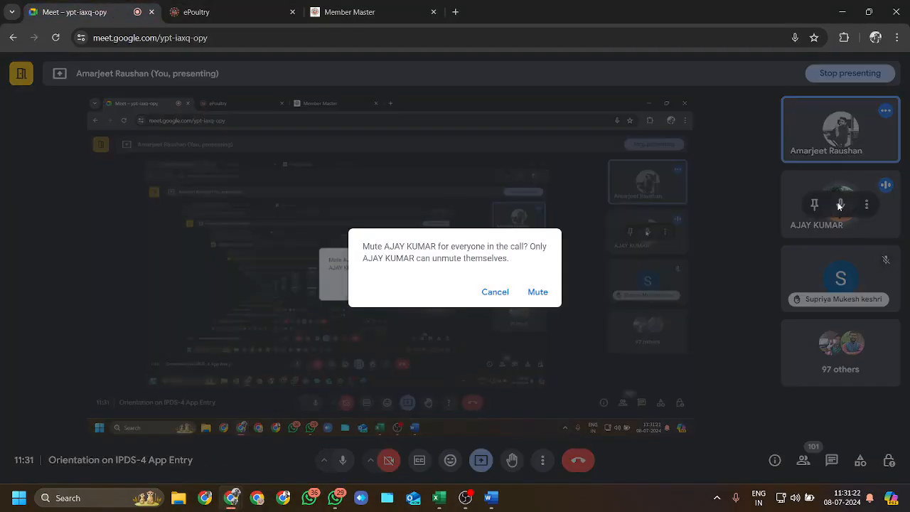
{"action": "left_click", "coordinate": [538, 292]}
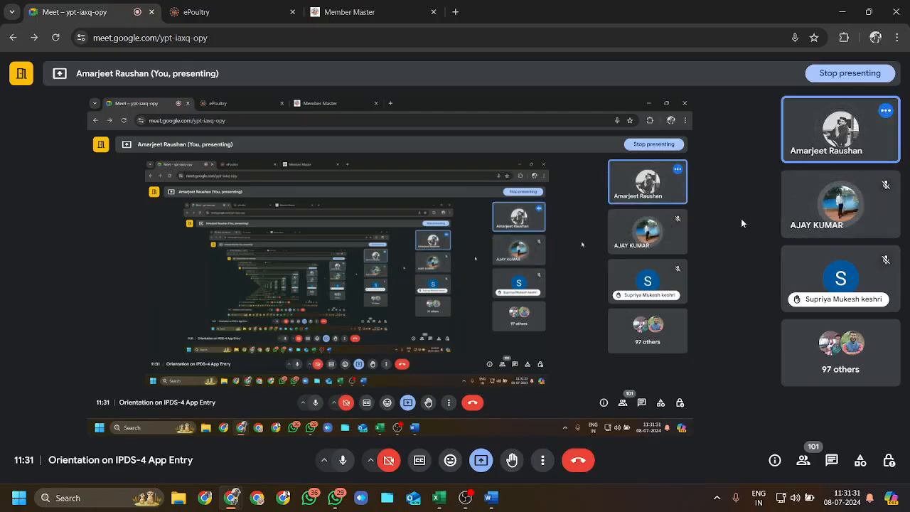
Step: Return to the incognito ePoultry session and continue with the Integrated Poultry Development Scheme
{"action": "left_click", "coordinate": [362, 6]}
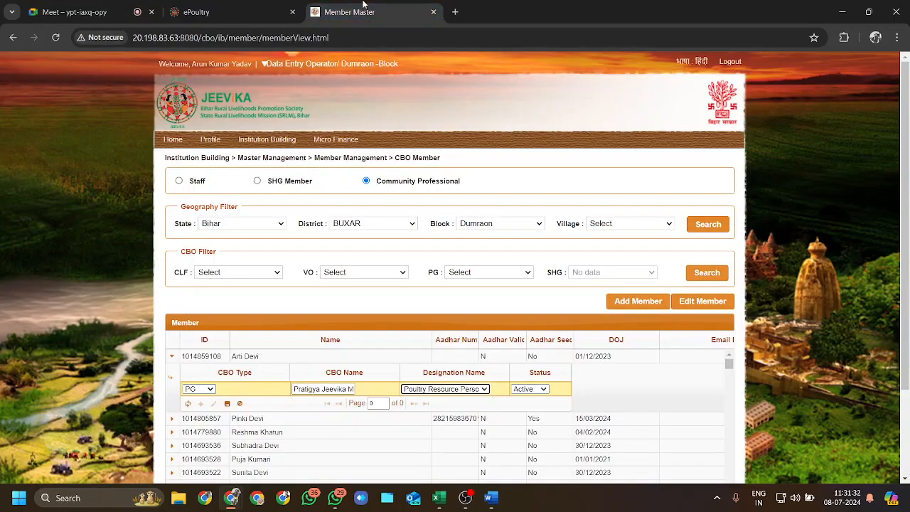
{"action": "left_click", "coordinate": [254, 6]}
{"action": "key", "text": "alt+Tab"}
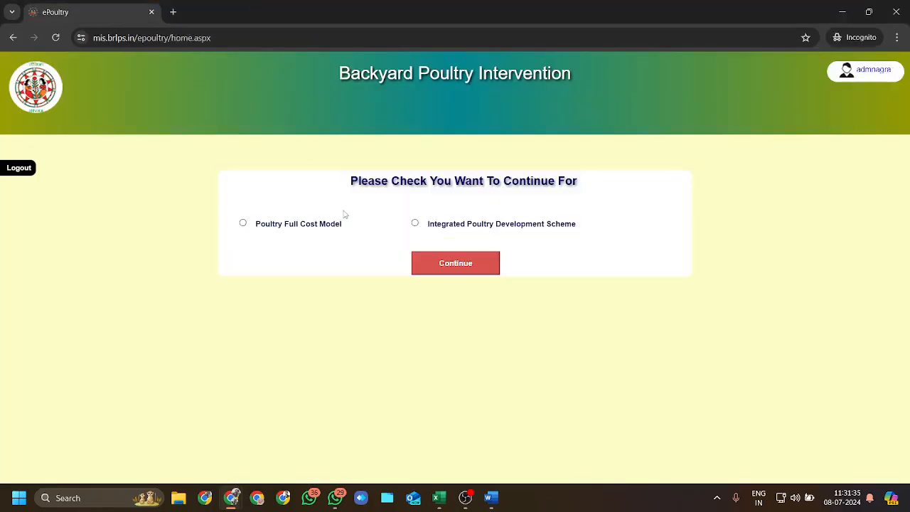
{"action": "left_click", "coordinate": [414, 224]}
{"action": "left_click", "coordinate": [426, 262]}
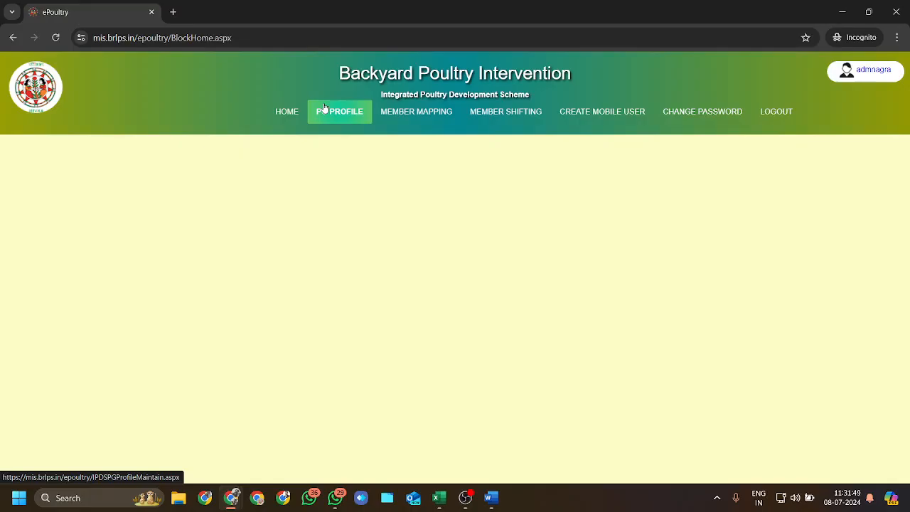
Step: Open the PG Profile page, highlight the second PG's short name and enlarge the page for viewing
{"action": "left_click", "coordinate": [324, 107]}
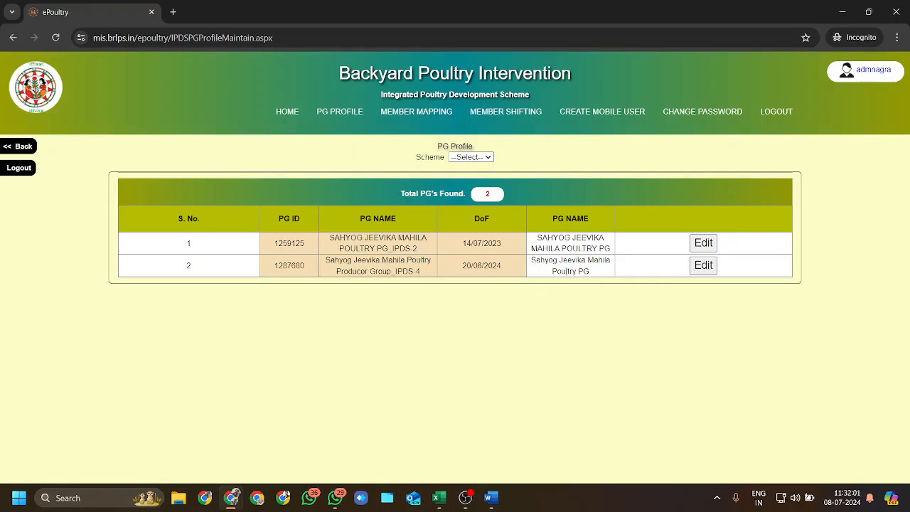
{"action": "left_click_drag", "start_coordinate": [531, 261], "coordinate": [595, 279]}
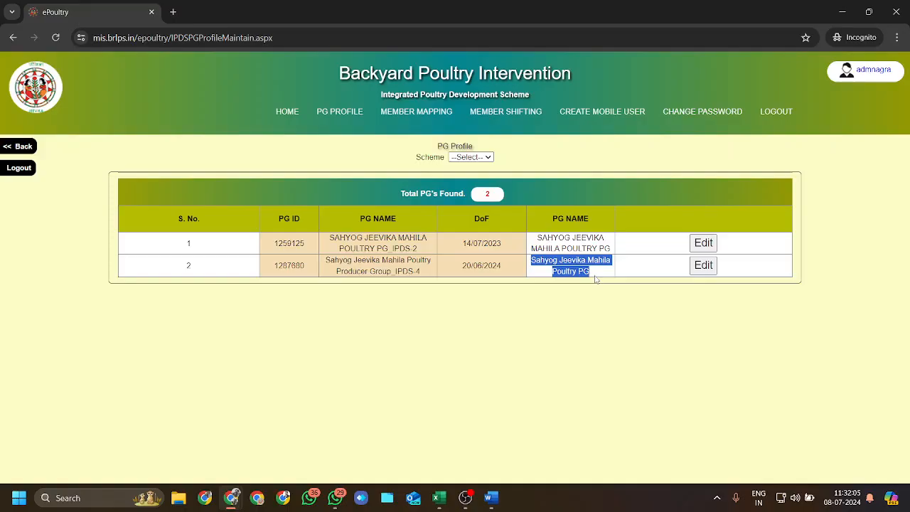
{"action": "key", "text": "ctrl+plus"}
{"action": "key", "text": "ctrl+plus"}
{"action": "key", "text": "ctrl+plus"}
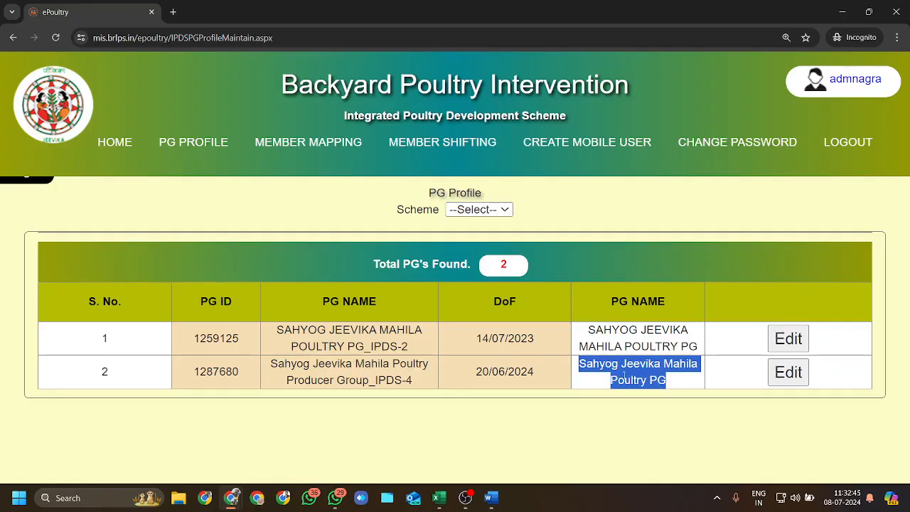
Step: Open the second PG's row for editing and try to update it without choosing a scheme
{"action": "left_click", "coordinate": [787, 380]}
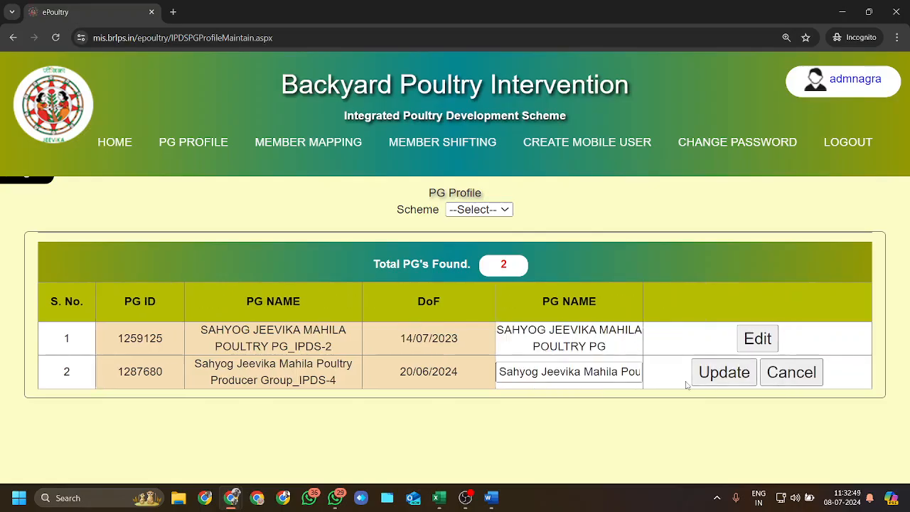
{"action": "left_click", "coordinate": [626, 372]}
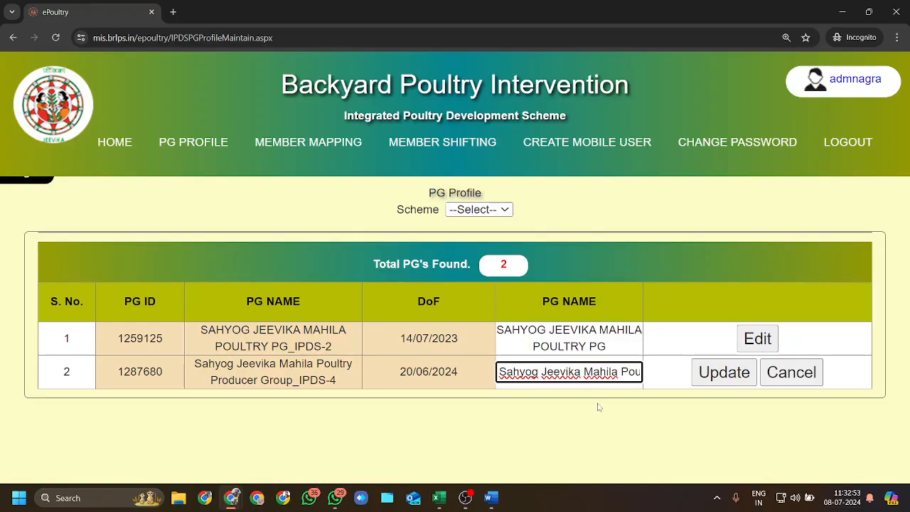
{"action": "left_click", "coordinate": [695, 371]}
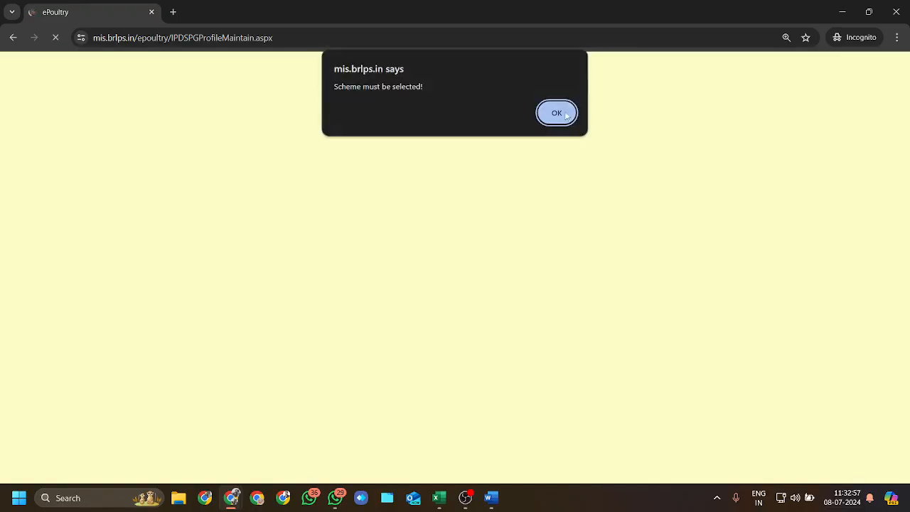
{"action": "left_click", "coordinate": [556, 115]}
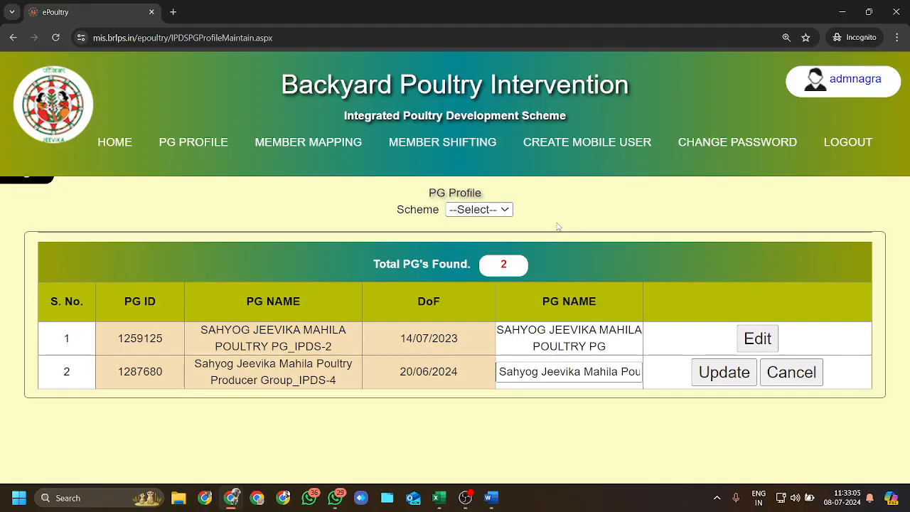
Step: Try the IPDS-4 and IPDS-3 scheme options, and highlight the IPDS-4 suffix in the second PG's full name
{"action": "left_click", "coordinate": [503, 211]}
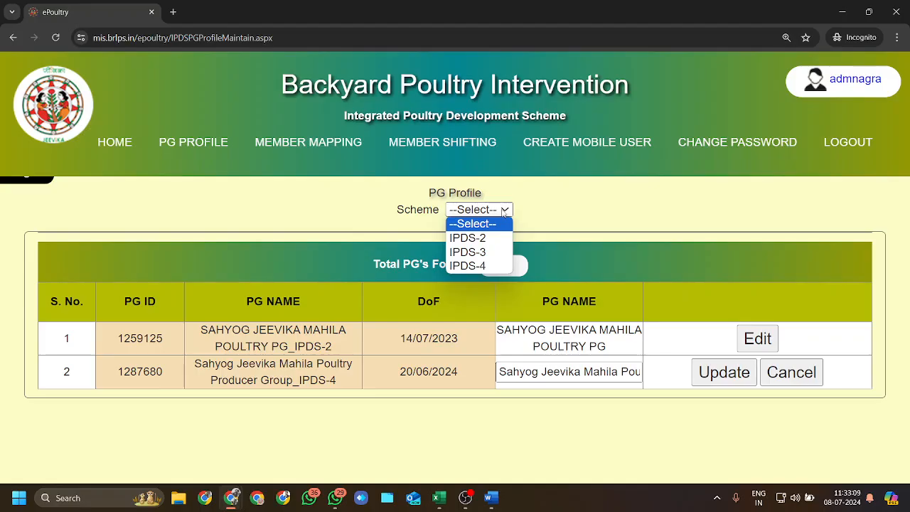
{"action": "left_click", "coordinate": [488, 266]}
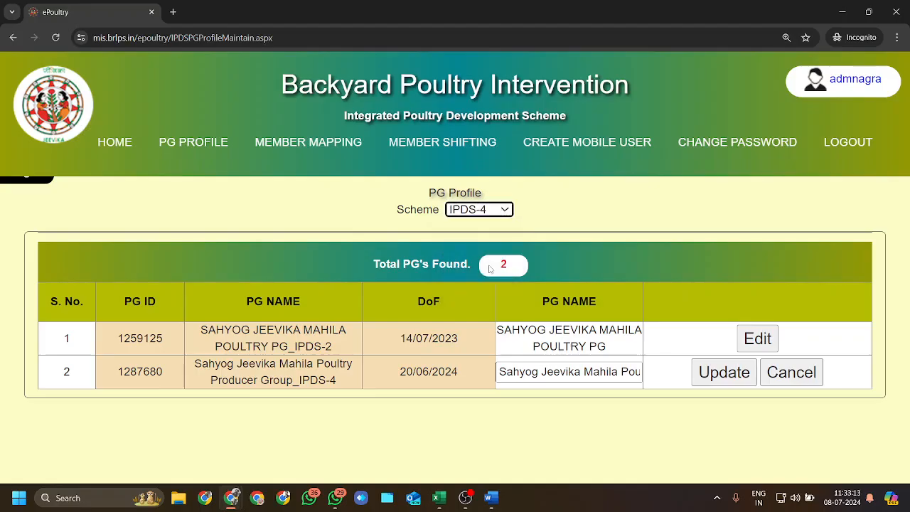
{"action": "left_click", "coordinate": [500, 211]}
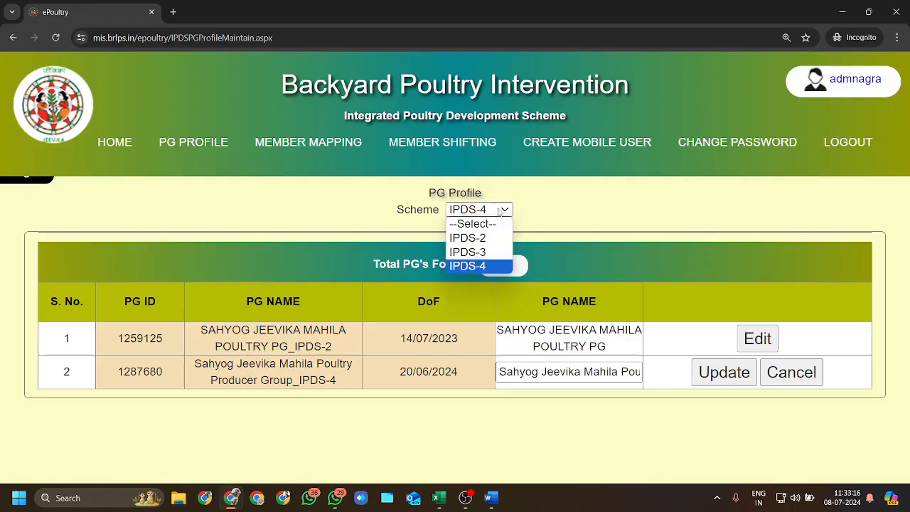
{"action": "left_click", "coordinate": [500, 253]}
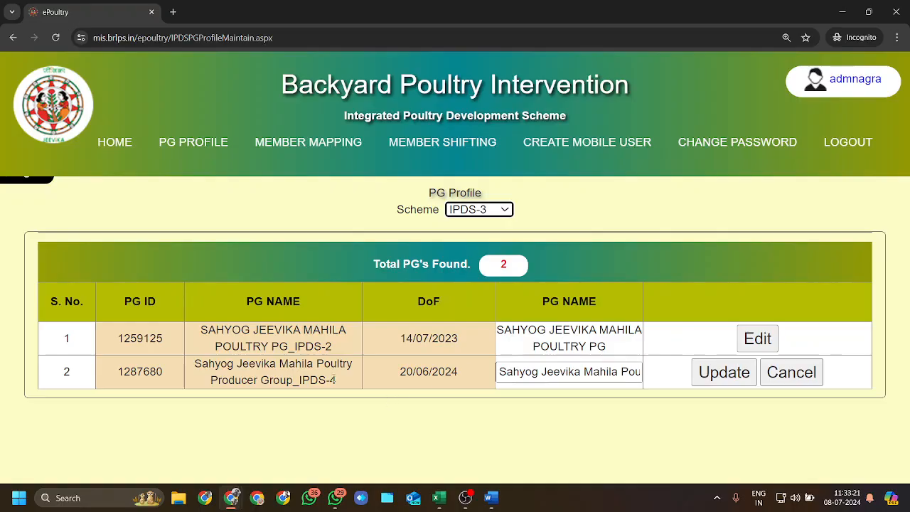
{"action": "left_click", "coordinate": [339, 382]}
{"action": "left_click_drag", "start_coordinate": [339, 383], "coordinate": [298, 380]}
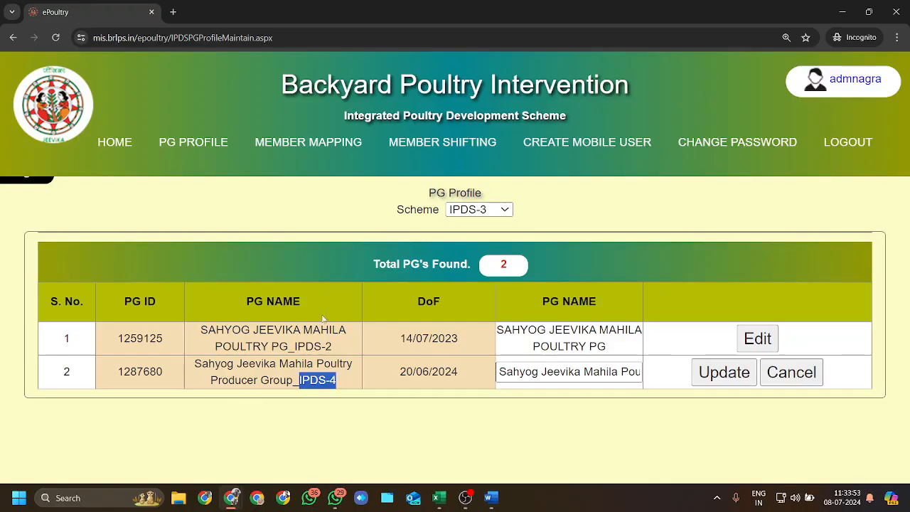
Step: Choose the IPDS-4 scheme and replace the second PG's short name with "Sahyog Jeevika Mahila Poultry Producer Group"
{"action": "left_click", "coordinate": [470, 208]}
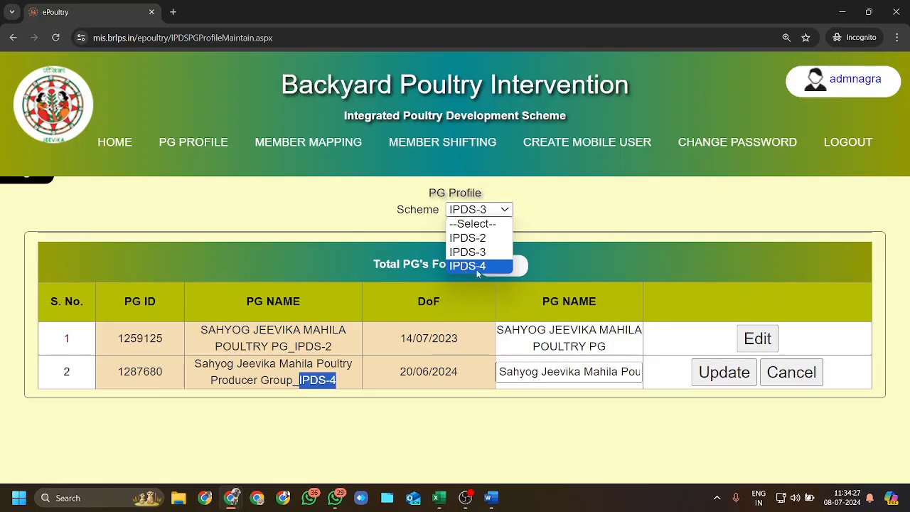
{"action": "left_click", "coordinate": [479, 268]}
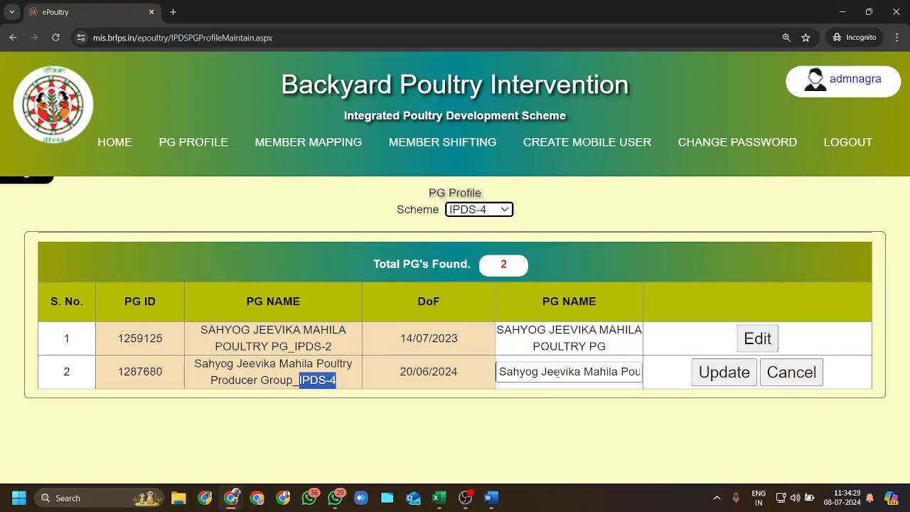
{"action": "left_click", "coordinate": [566, 364]}
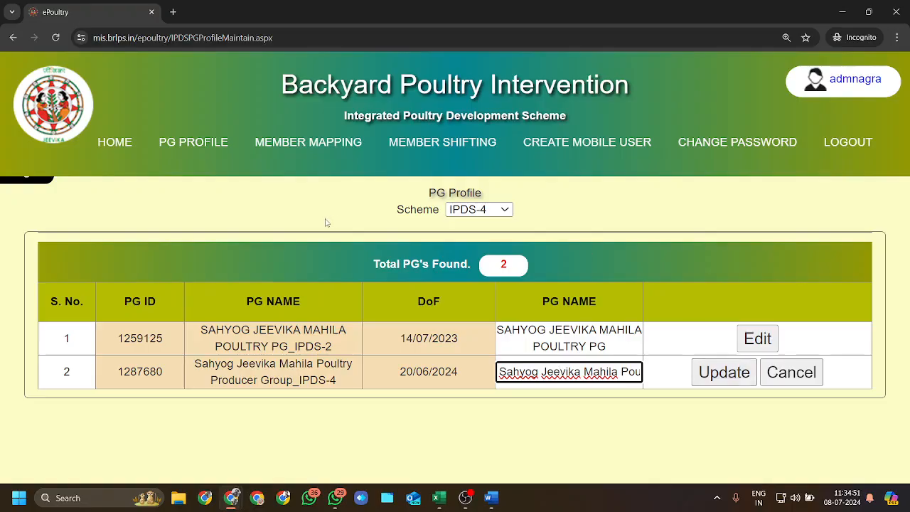
{"action": "key", "text": "ctrl+a"}
{"action": "key", "text": "BackSpace"}
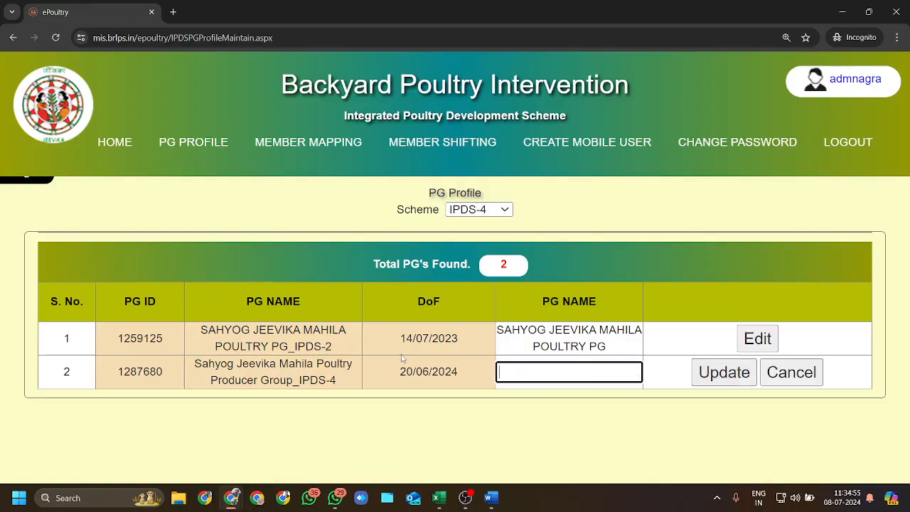
{"action": "left_click_drag", "start_coordinate": [194, 363], "coordinate": [292, 380]}
{"action": "key", "text": "ctrl+c"}
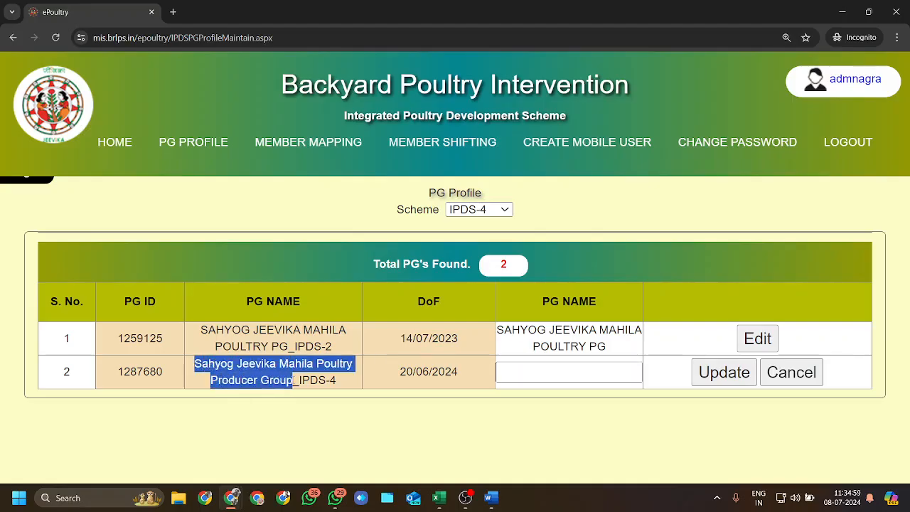
{"action": "left_click", "coordinate": [579, 370]}
{"action": "key", "text": "ctrl+v"}
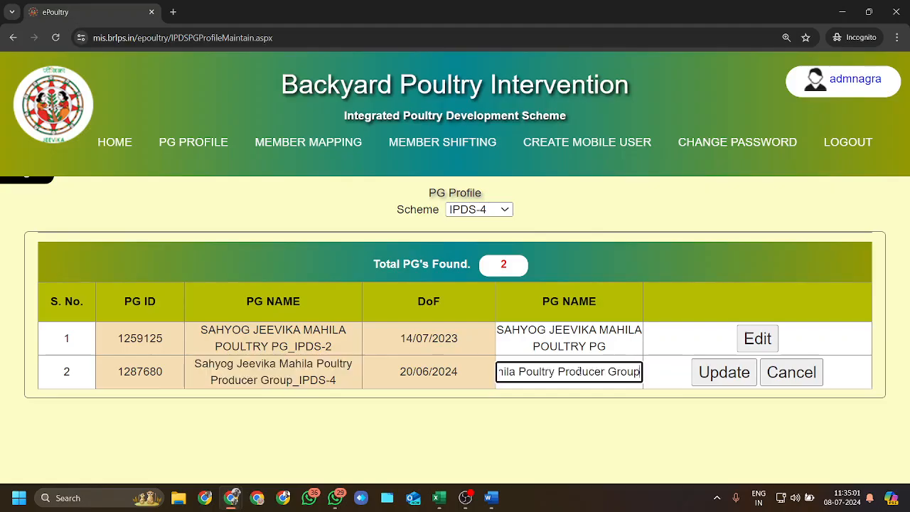
Step: Choose IPDS-4 as the scheme and update the second PG's profile, keeping "Sahyog Jeevika Mahila Poultry PG" as its short name
{"action": "left_click", "coordinate": [501, 210]}
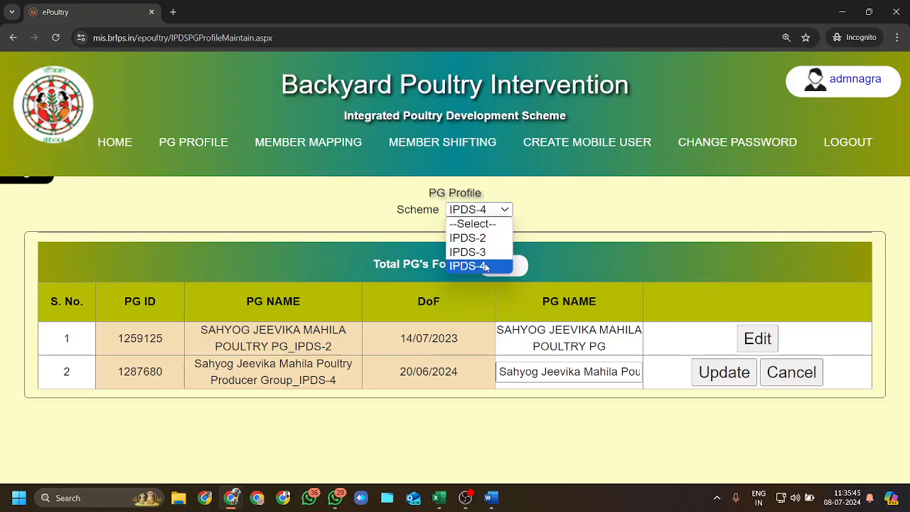
{"action": "left_click", "coordinate": [486, 267]}
{"action": "left_click", "coordinate": [736, 375]}
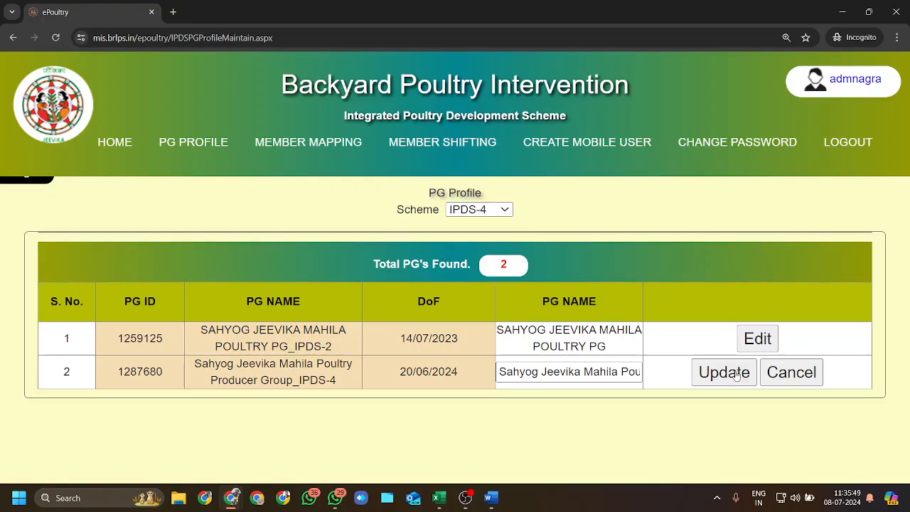
{"action": "left_click", "coordinate": [736, 375]}
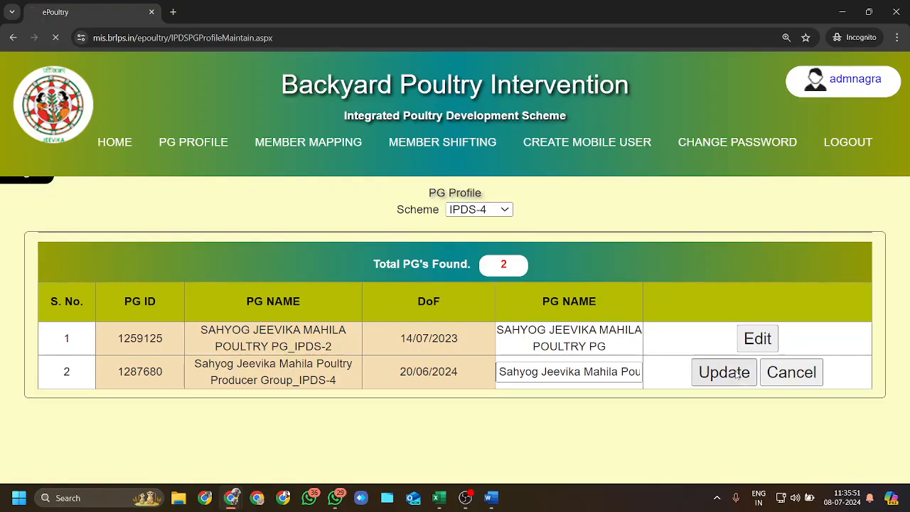
{"action": "left_click", "coordinate": [568, 121]}
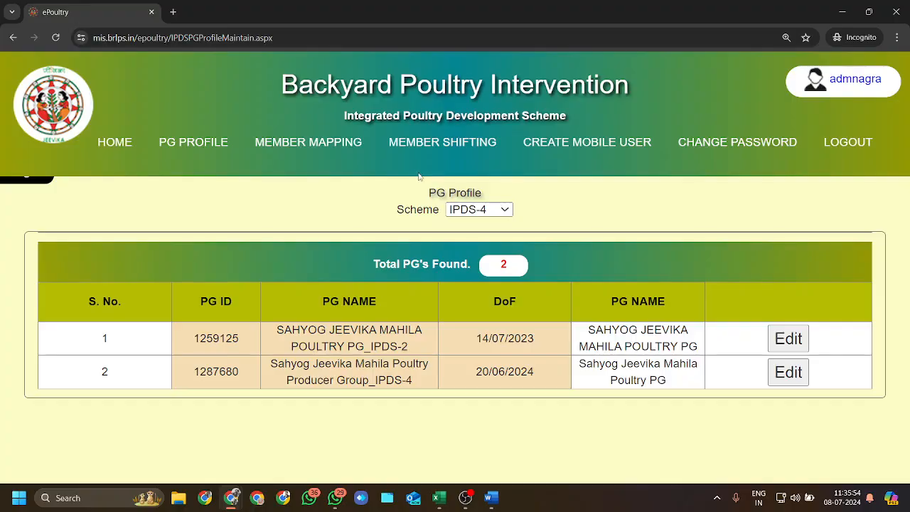
Step: Open the Members Mapping page and choose the IPDS-4 Sahyog Jeevika Mahila Poultry PG
{"action": "left_click", "coordinate": [286, 152]}
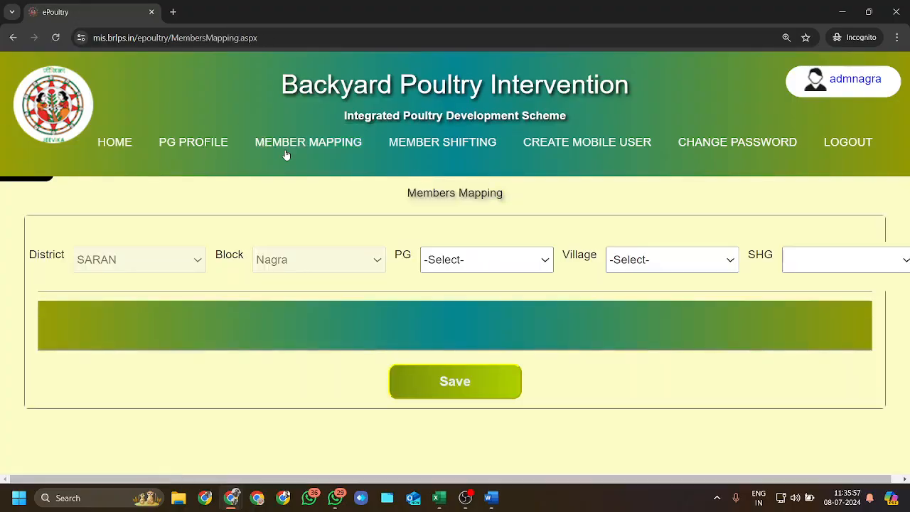
{"action": "left_click", "coordinate": [462, 257]}
{"action": "key", "text": "Down"}
{"action": "key", "text": "Down"}
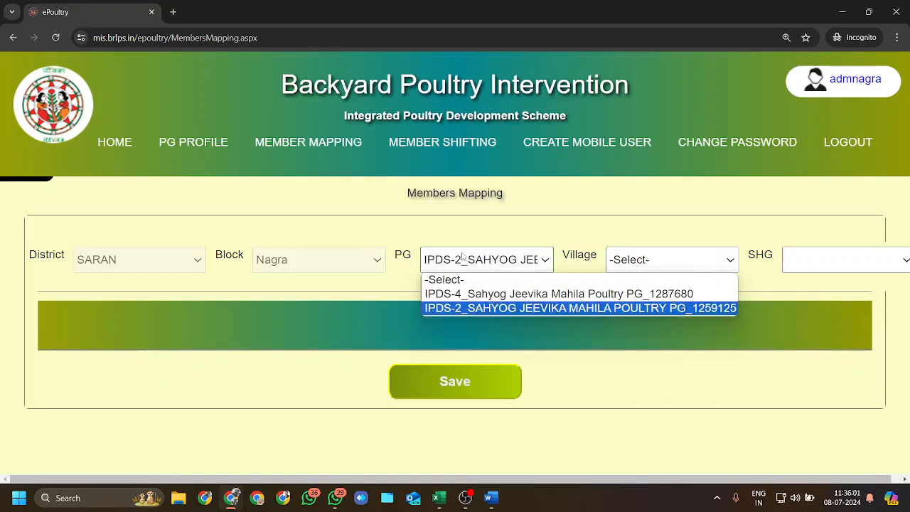
{"action": "key", "text": "Up"}
{"action": "key", "text": "Return"}
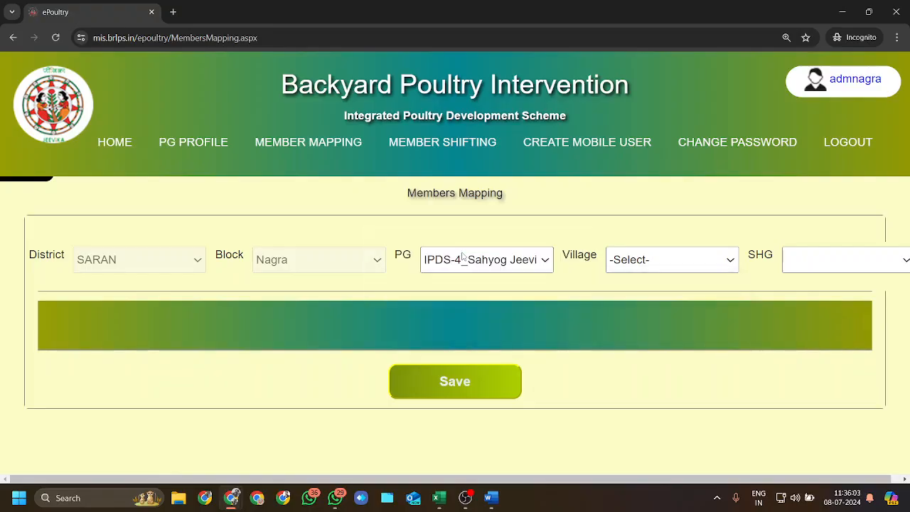
Step: List the members to map by choosing the village Baldiha and the SHG Ambar
{"action": "left_click", "coordinate": [692, 258]}
{"action": "key", "text": "Down"}
{"action": "key", "text": "Down"}
{"action": "key", "text": "Down"}
{"action": "key", "text": "Down"}
{"action": "key", "text": "Return"}
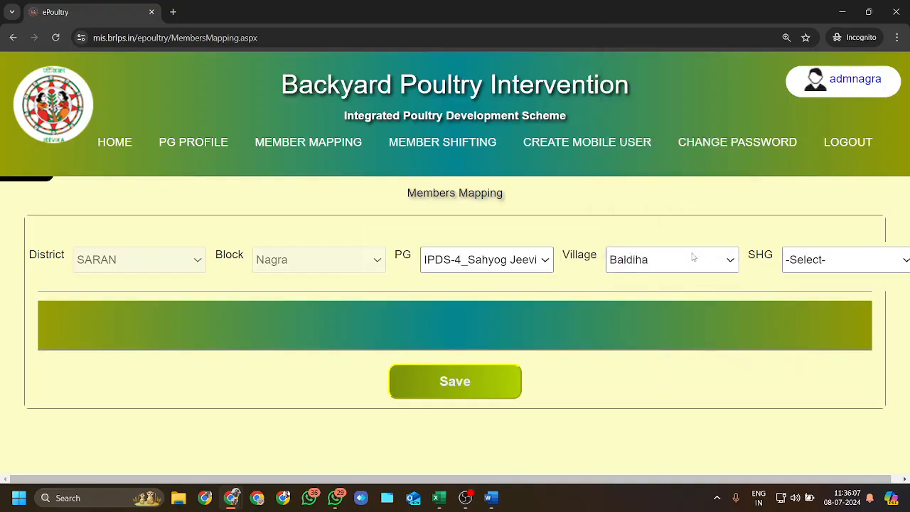
{"action": "left_click", "coordinate": [813, 258]}
{"action": "key", "text": "Down"}
{"action": "key", "text": "Down"}
{"action": "key", "text": "Down"}
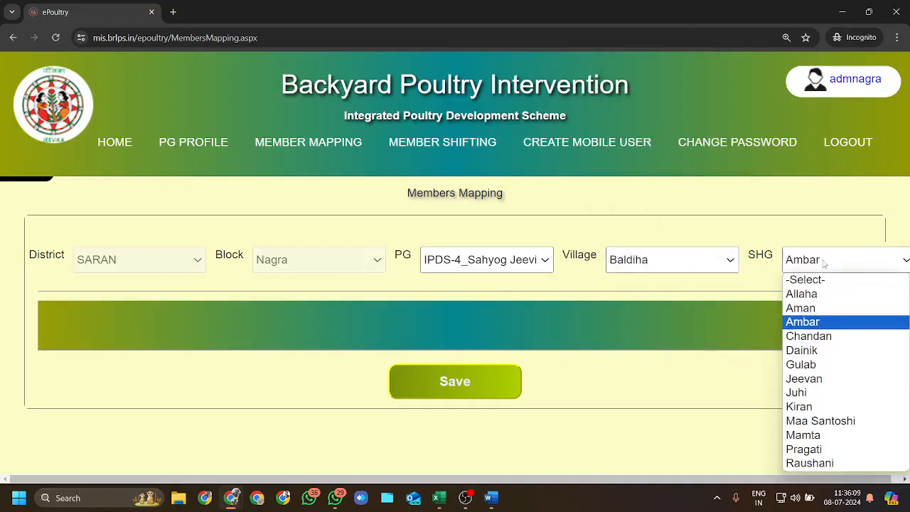
{"action": "key", "text": "Return"}
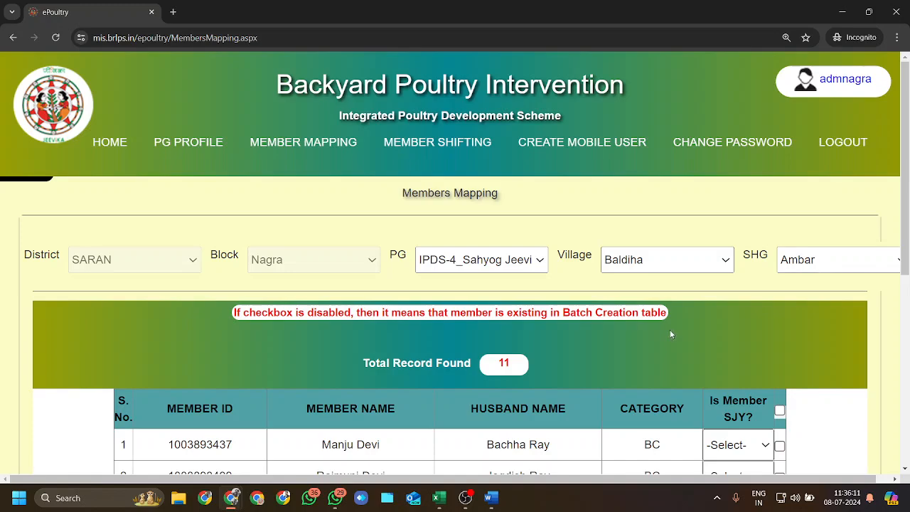
Step: Select the first listed member for mapping, set Is Member SJY to Yes and try to save the mapping
{"action": "scroll", "coordinate": [669, 328], "scroll_direction": "down", "scroll_amount": 3}
{"action": "left_click", "coordinate": [778, 211]}
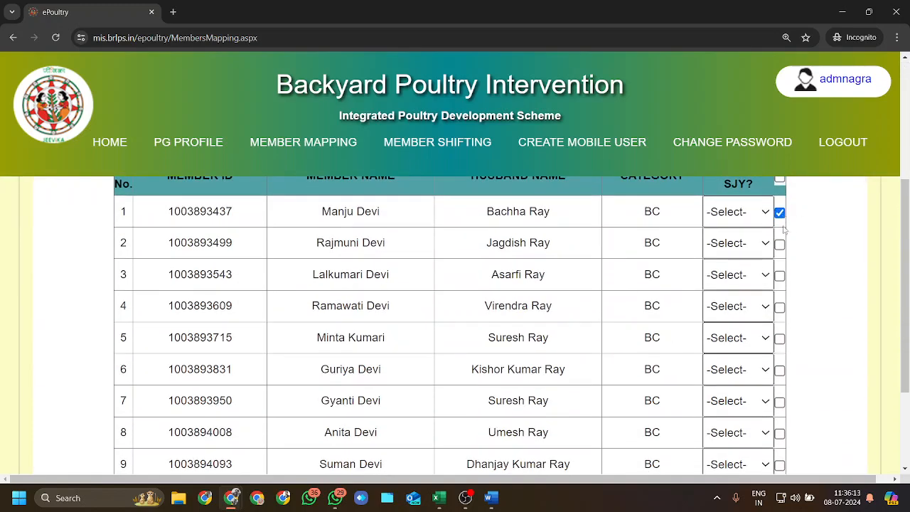
{"action": "left_click", "coordinate": [757, 211]}
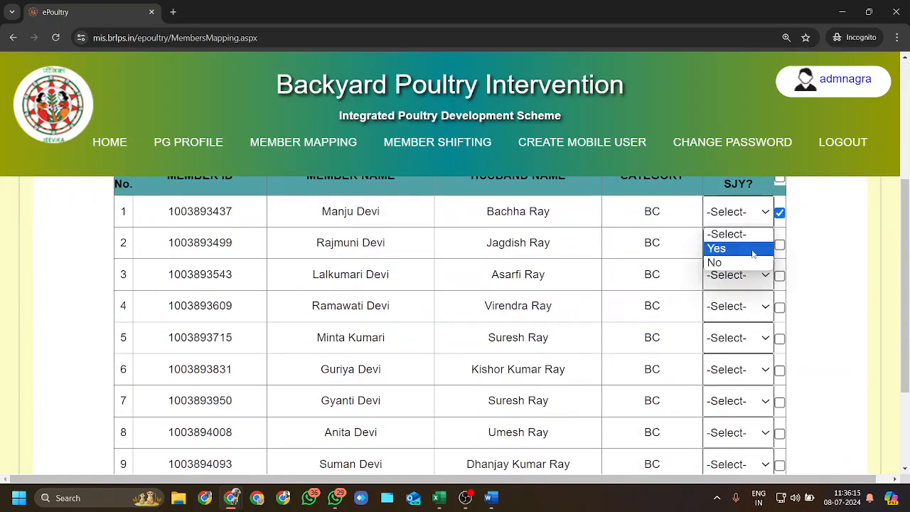
{"action": "left_click", "coordinate": [753, 247]}
{"action": "scroll", "coordinate": [812, 334], "scroll_direction": "down", "scroll_amount": 3}
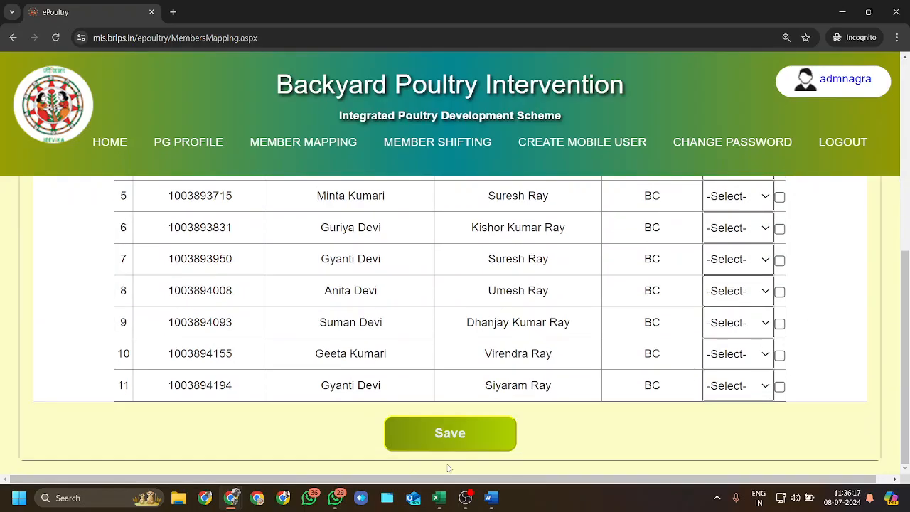
{"action": "left_click", "coordinate": [435, 442]}
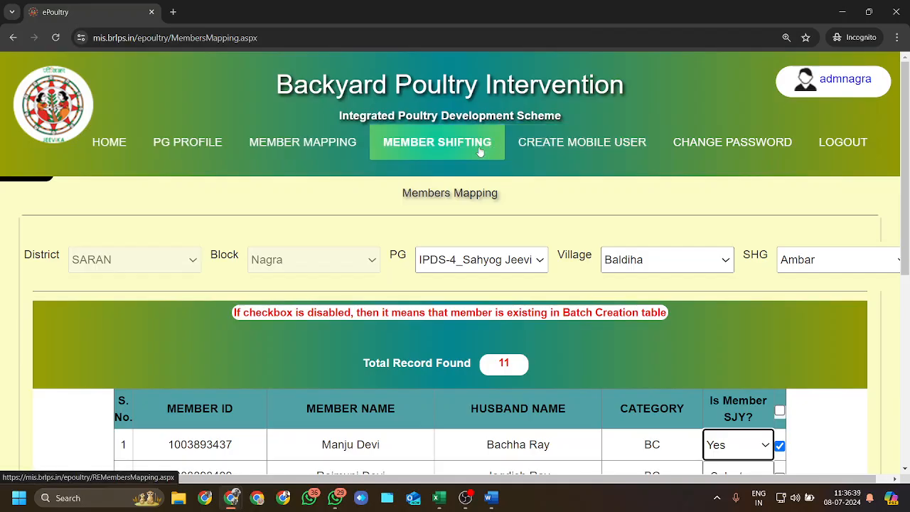
Step: Open the member shifting page and list the members of the IPDS-4 Sahyog Jeevika Mahila Poultry PG under scheme IPDS-4
{"action": "left_click", "coordinate": [593, 153]}
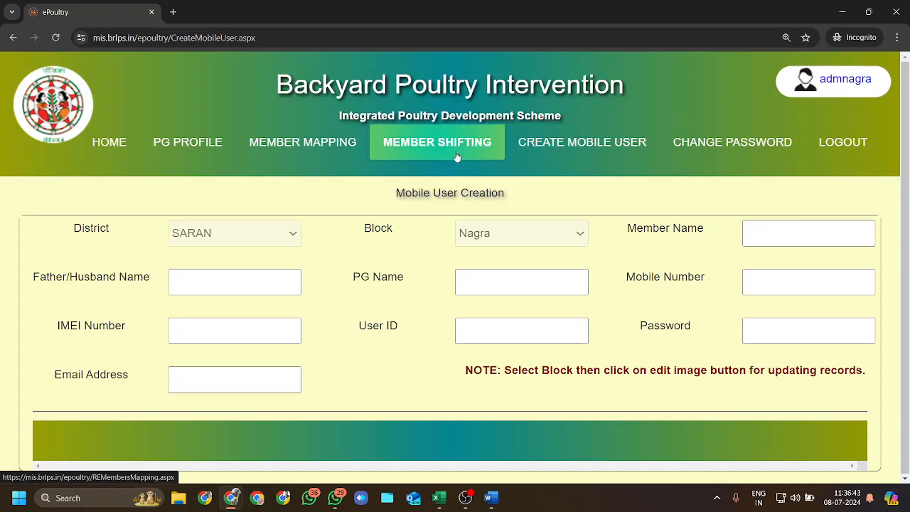
{"action": "left_click", "coordinate": [455, 153]}
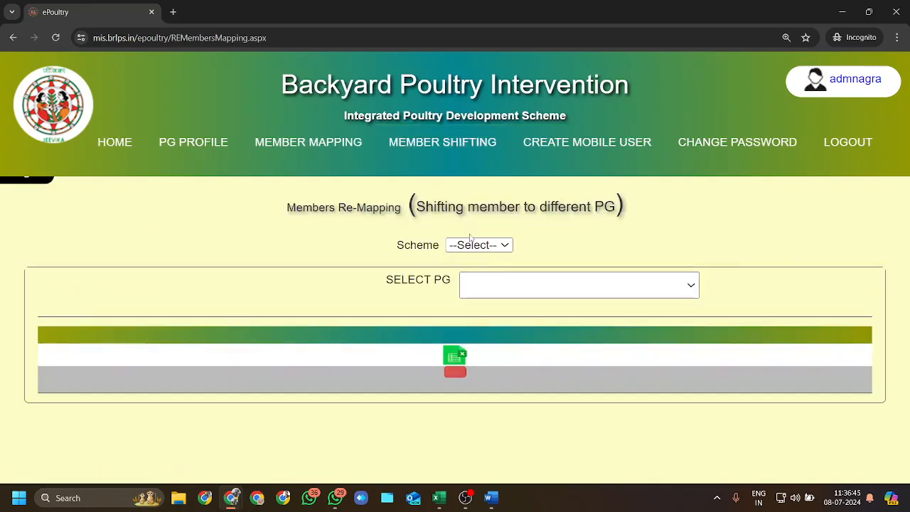
{"action": "left_click", "coordinate": [472, 246]}
{"action": "key", "text": "Down"}
{"action": "key", "text": "Down"}
{"action": "key", "text": "Down"}
{"action": "key", "text": "Return"}
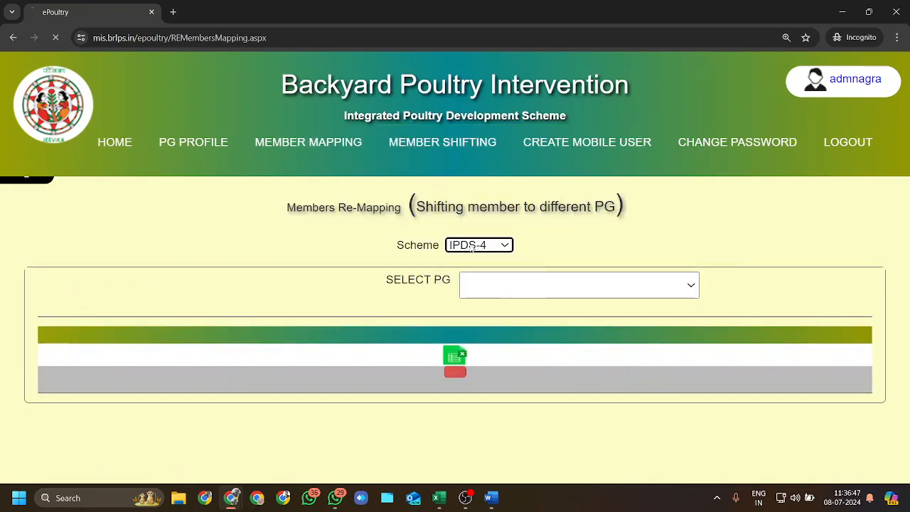
{"action": "left_click", "coordinate": [599, 286]}
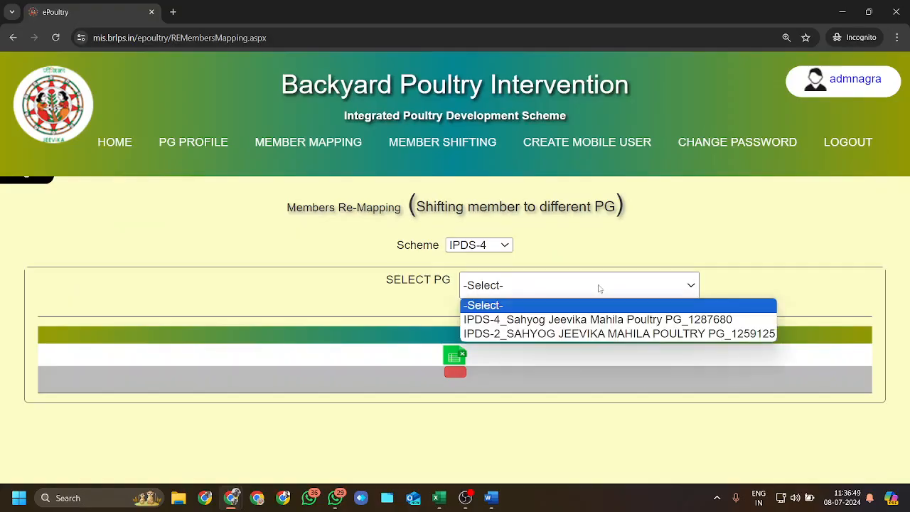
{"action": "key", "text": "Down"}
{"action": "key", "text": "Return"}
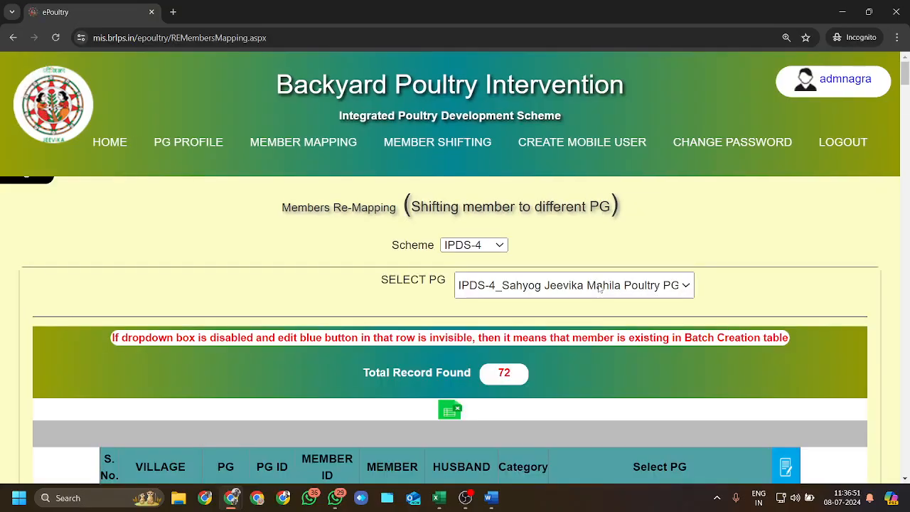
Step: Examine the re-mapping list's record total, export option, member details and the PG choice offered for each member
{"action": "scroll", "coordinate": [475, 326], "scroll_direction": "down", "scroll_amount": 2}
{"action": "scroll", "coordinate": [474, 329], "scroll_direction": "up", "scroll_amount": 1}
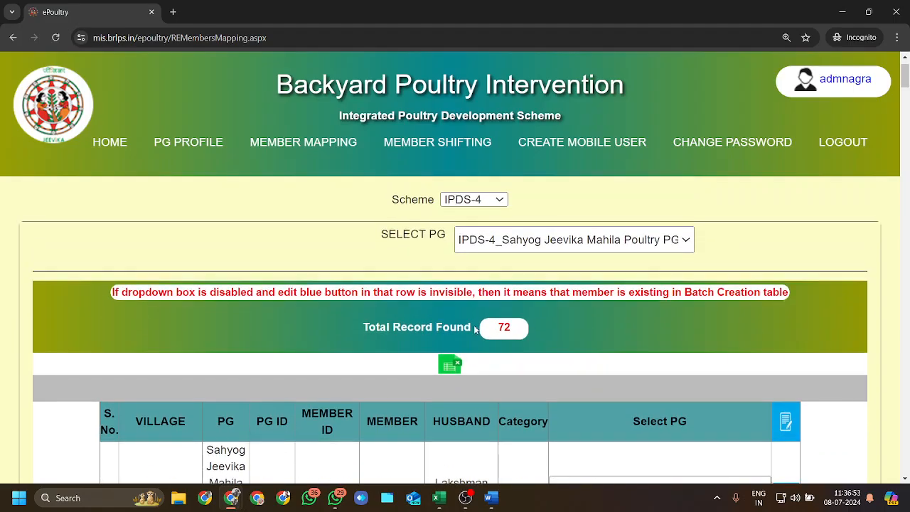
{"action": "scroll", "coordinate": [475, 328], "scroll_direction": "down", "scroll_amount": 2}
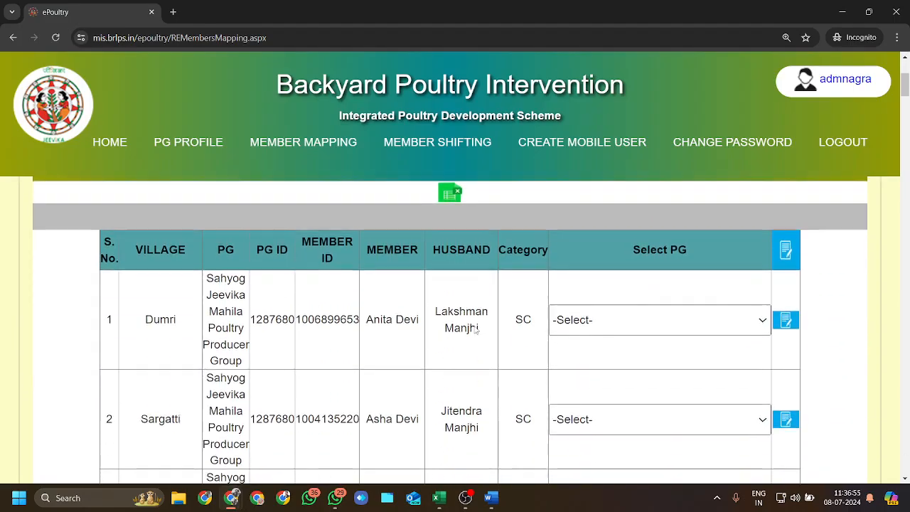
{"action": "scroll", "coordinate": [474, 328], "scroll_direction": "down", "scroll_amount": 1}
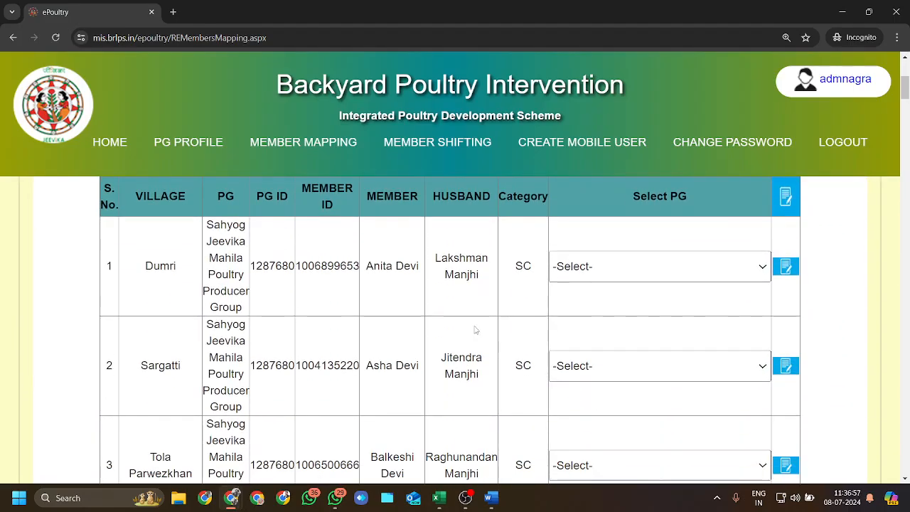
{"action": "scroll", "coordinate": [474, 329], "scroll_direction": "up", "scroll_amount": 3}
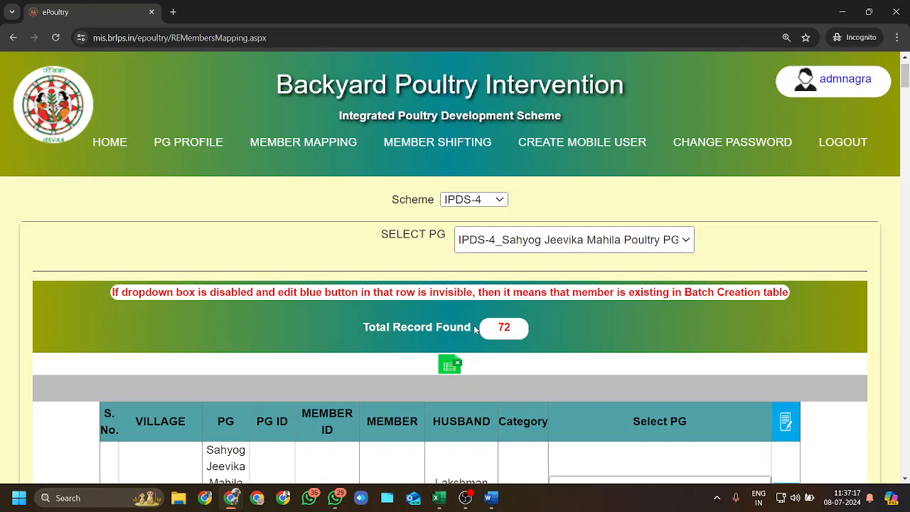
{"action": "scroll", "coordinate": [475, 329], "scroll_direction": "down", "scroll_amount": 2}
{"action": "scroll", "coordinate": [475, 328], "scroll_direction": "up", "scroll_amount": 3}
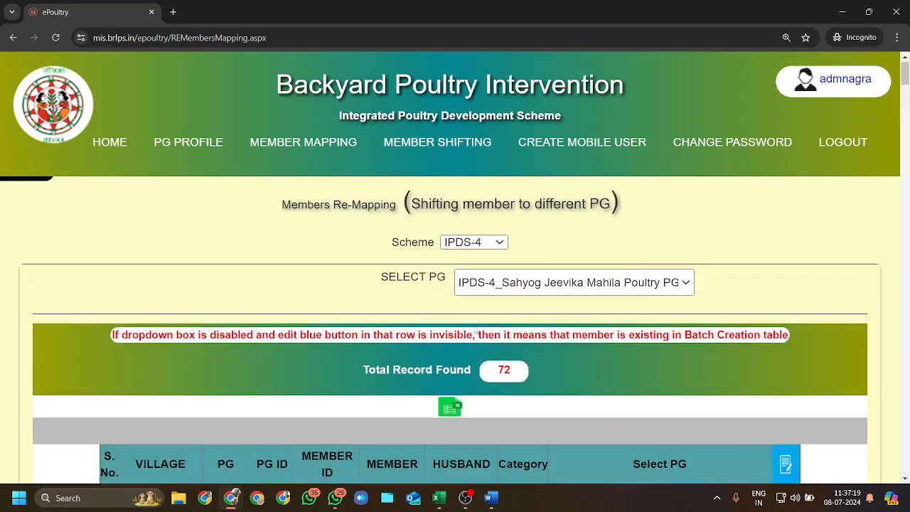
{"action": "scroll", "coordinate": [420, 399], "scroll_direction": "down", "scroll_amount": 2}
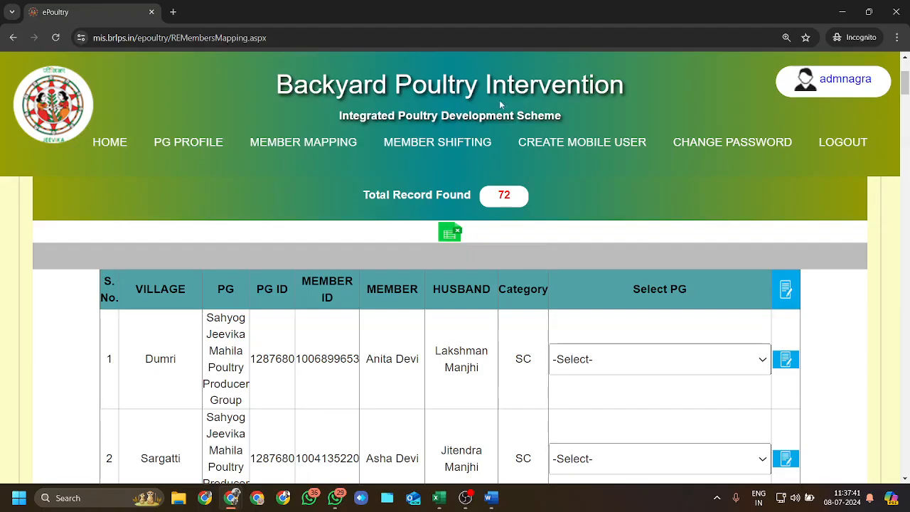
Step: Open the Mobile User Creation form and reduce the page zoom so that the whole form fits
{"action": "left_click", "coordinate": [538, 142]}
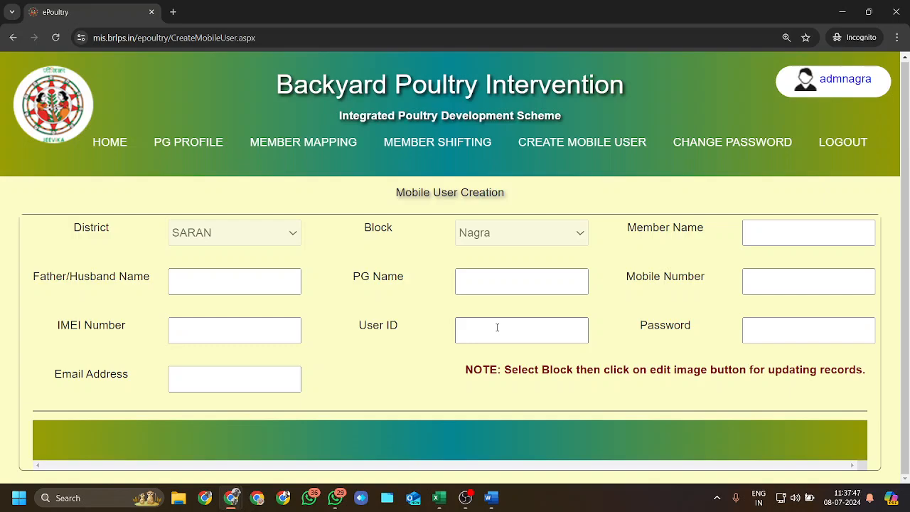
{"action": "key", "text": "ctrl+minus"}
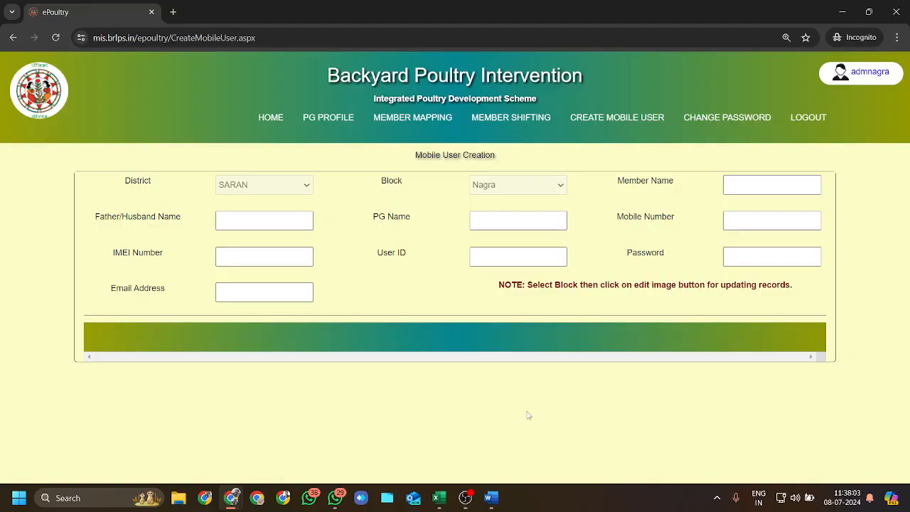
Step: Switch to the admin account's User's Credentials page and list the users of Taraiya block in SARAN district
{"action": "key", "text": "alt+Tab"}
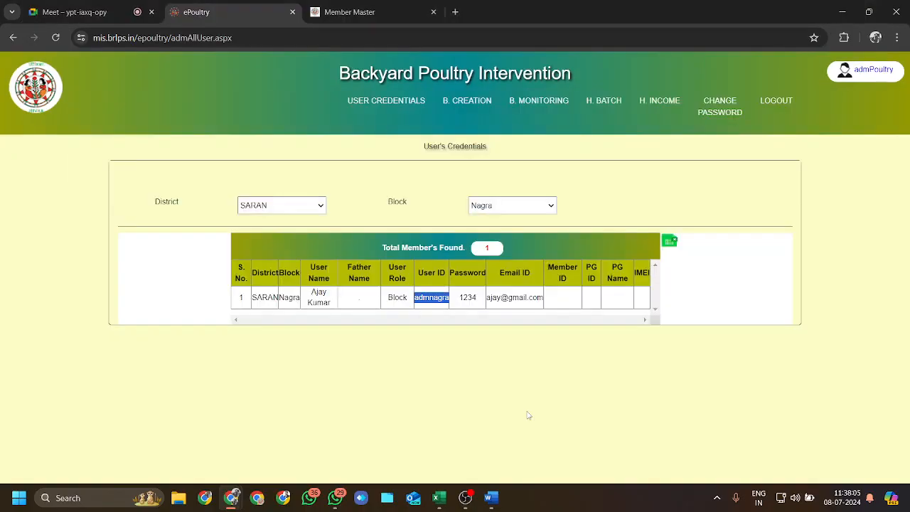
{"action": "left_click", "coordinate": [506, 205]}
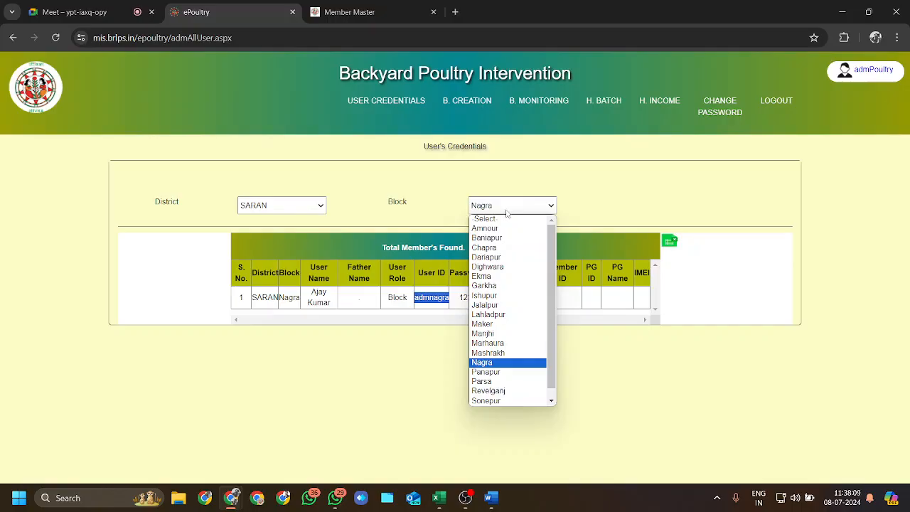
{"action": "key", "text": "Up"}
{"action": "key", "text": "Up"}
{"action": "key", "text": "Up"}
{"action": "key", "text": "Up"}
{"action": "key", "text": "Up"}
{"action": "key", "text": "Up"}
{"action": "key", "text": "Up"}
{"action": "key", "text": "Up"}
{"action": "key", "text": "Up"}
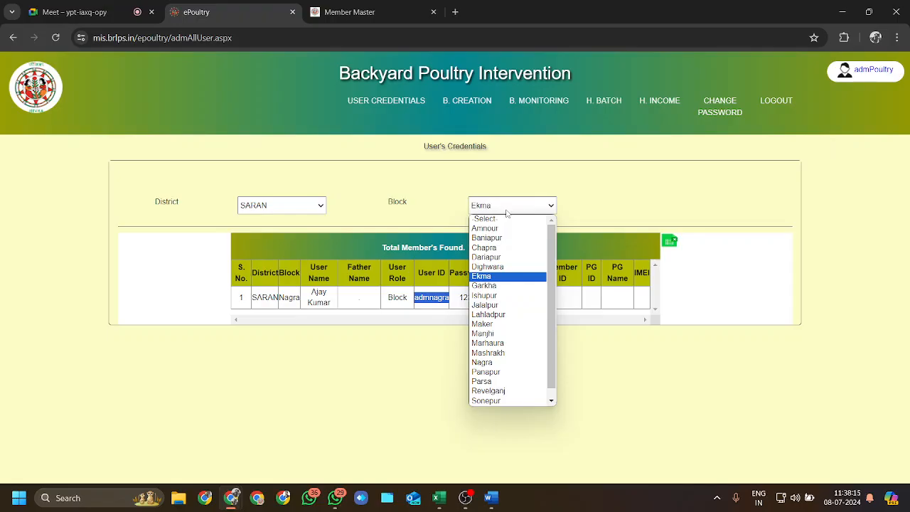
{"action": "key", "text": "Up"}
{"action": "key", "text": "Down"}
{"action": "key", "text": "Down"}
{"action": "key", "text": "Down"}
{"action": "key", "text": "Down"}
{"action": "key", "text": "Down"}
{"action": "key", "text": "Down"}
{"action": "key", "text": "Down"}
{"action": "key", "text": "Down"}
{"action": "key", "text": "Down"}
{"action": "key", "text": "Down"}
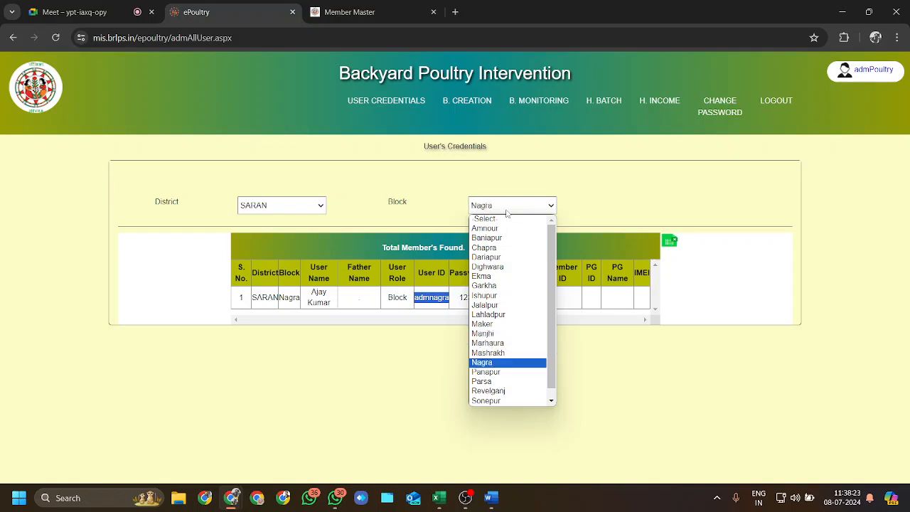
{"action": "key", "text": "Down"}
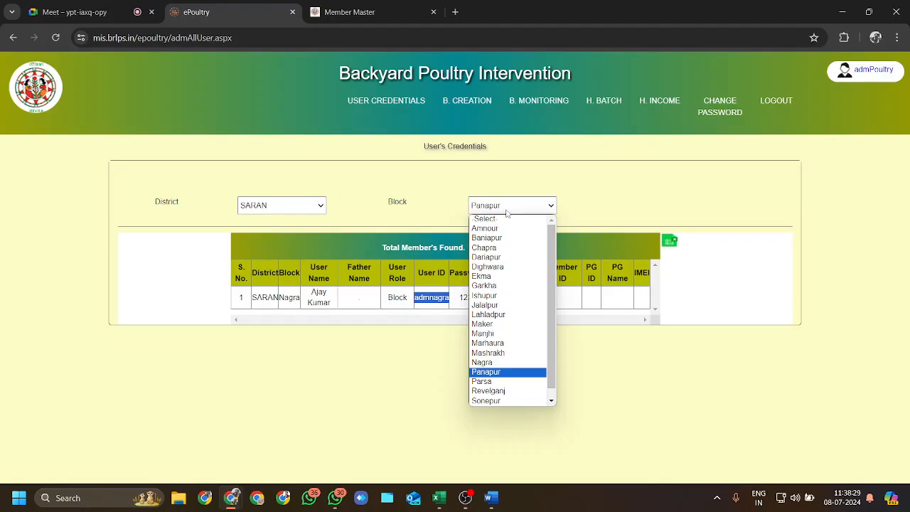
{"action": "key", "text": "Up"}
{"action": "key", "text": "Down"}
{"action": "key", "text": "Down"}
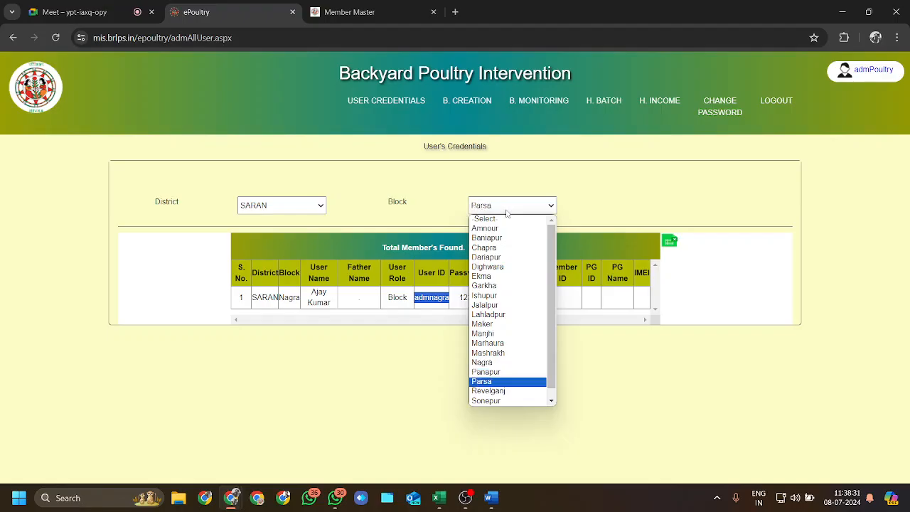
{"action": "key", "text": "Down"}
{"action": "key", "text": "Down"}
{"action": "key", "text": "Down"}
{"action": "key", "text": "Return"}
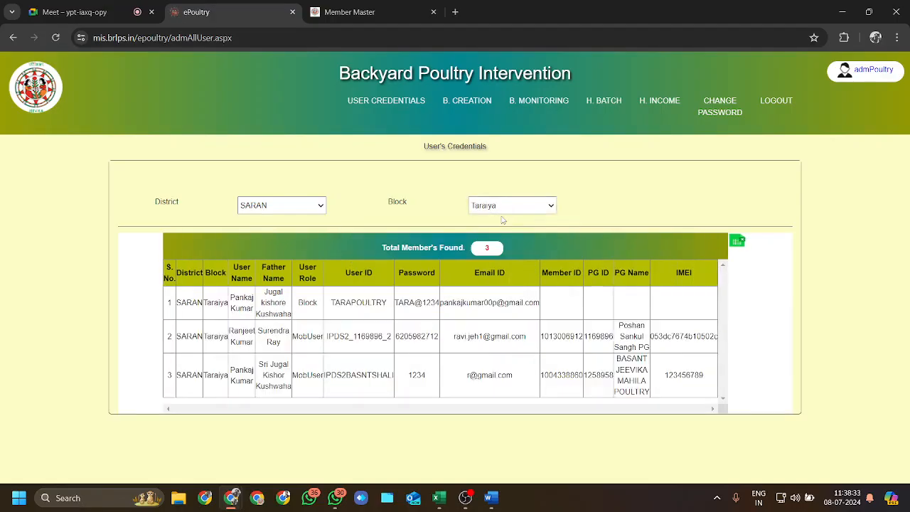
Step: Copy the Taraiya block-level user's ID, log out of the Nagra block account and enter the copied ID in the login form
{"action": "triple_click", "coordinate": [412, 301]}
{"action": "double_click", "coordinate": [373, 302]}
{"action": "key", "text": "ctrl+c"}
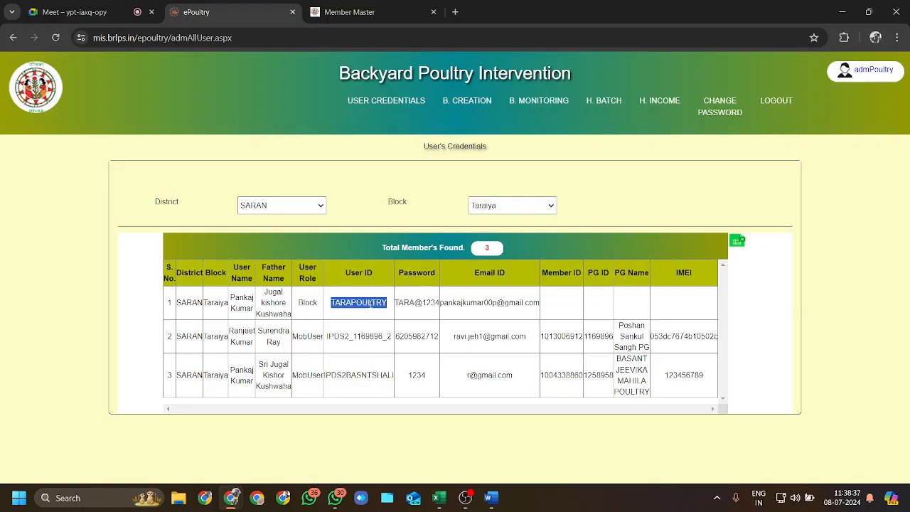
{"action": "key", "text": "alt+Tab"}
{"action": "key", "text": "alt+Tab"}
{"action": "key", "text": "alt+Tab"}
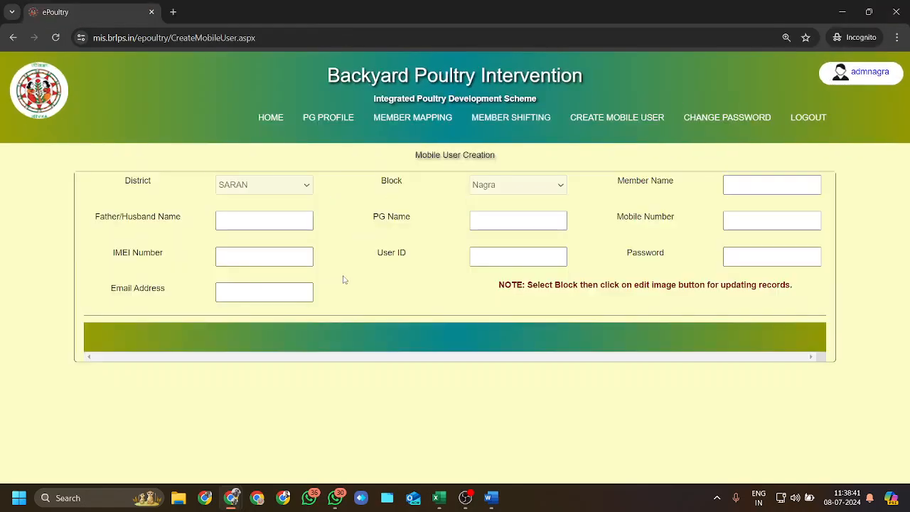
{"action": "left_click", "coordinate": [797, 119]}
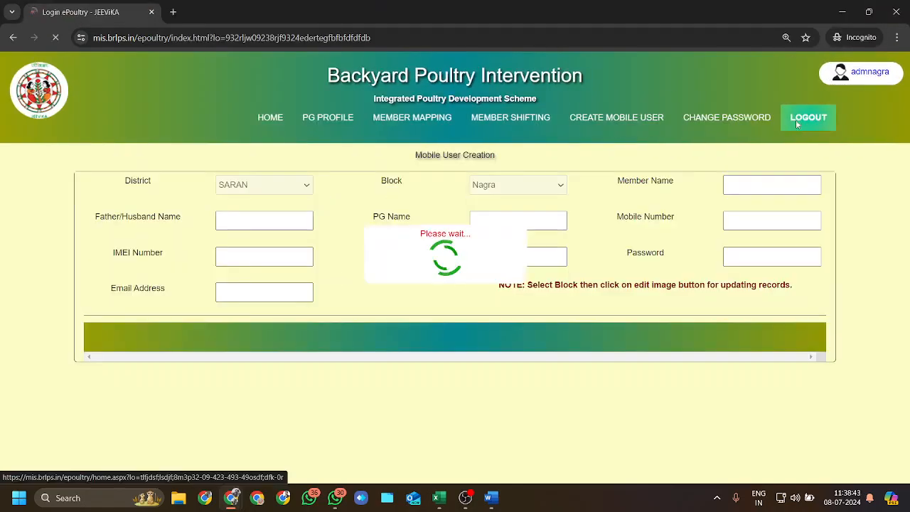
{"action": "left_click", "coordinate": [387, 215]}
{"action": "key", "text": "ctrl+v"}
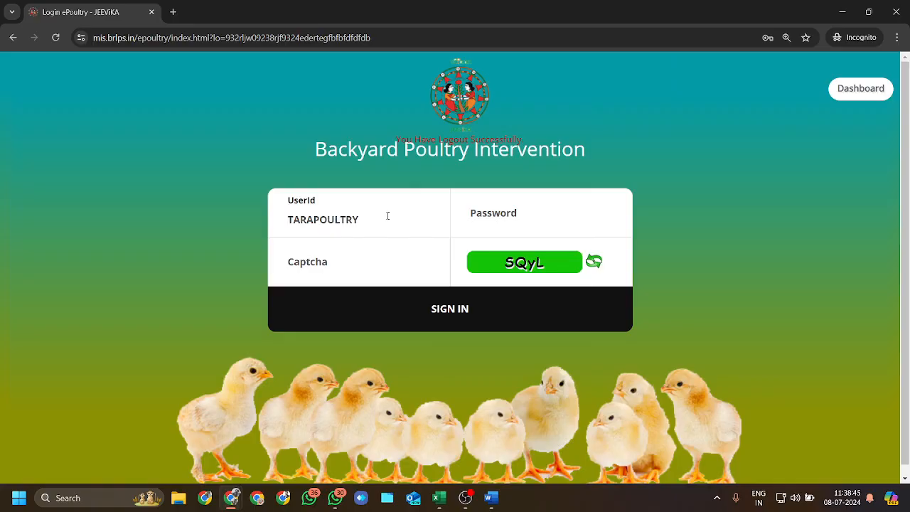
Step: Copy the Taraiya block user's password from the credentials list, enter it with the displayed captcha and sign in
{"action": "key", "text": "alt+Tab"}
{"action": "triple_click", "coordinate": [400, 303]}
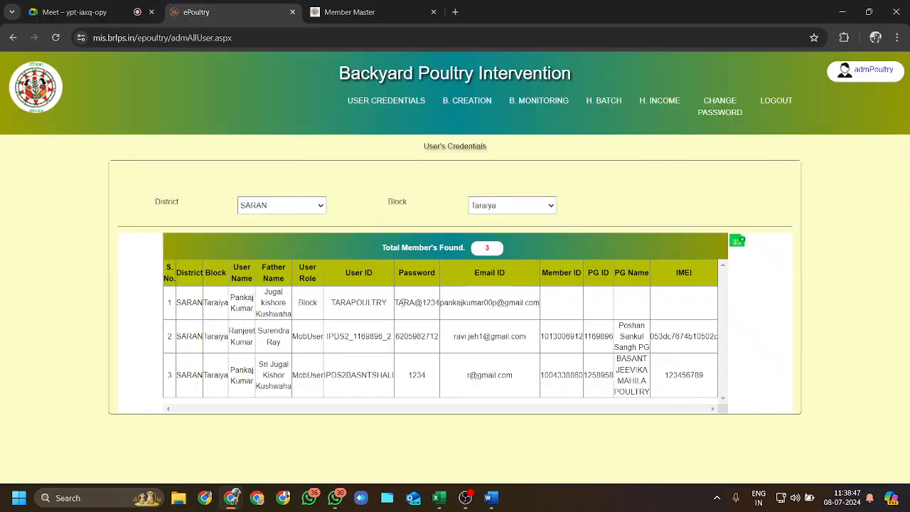
{"action": "key", "text": "ctrl+c"}
{"action": "key", "text": "alt+Tab"}
{"action": "left_click", "coordinate": [519, 213]}
{"action": "key", "text": "ctrl+v"}
{"action": "left_click", "coordinate": [390, 261]}
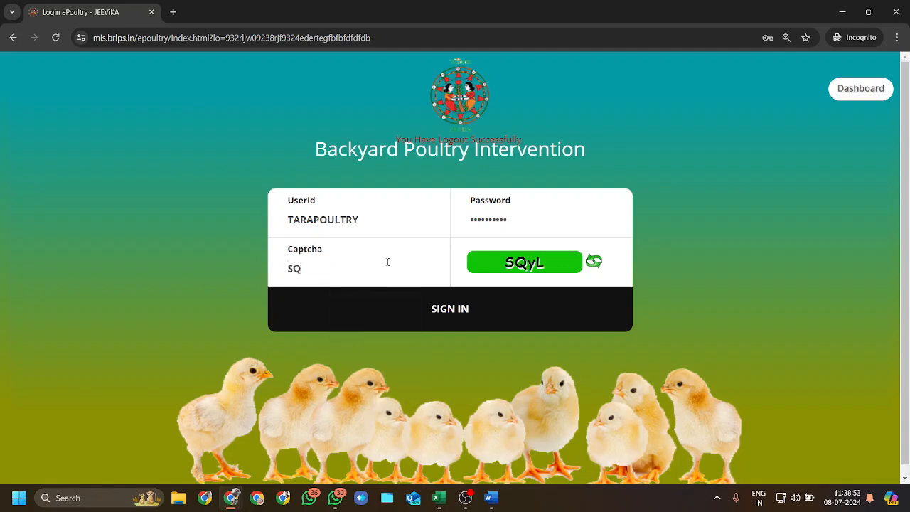
{"action": "left_click", "coordinate": [442, 307]}
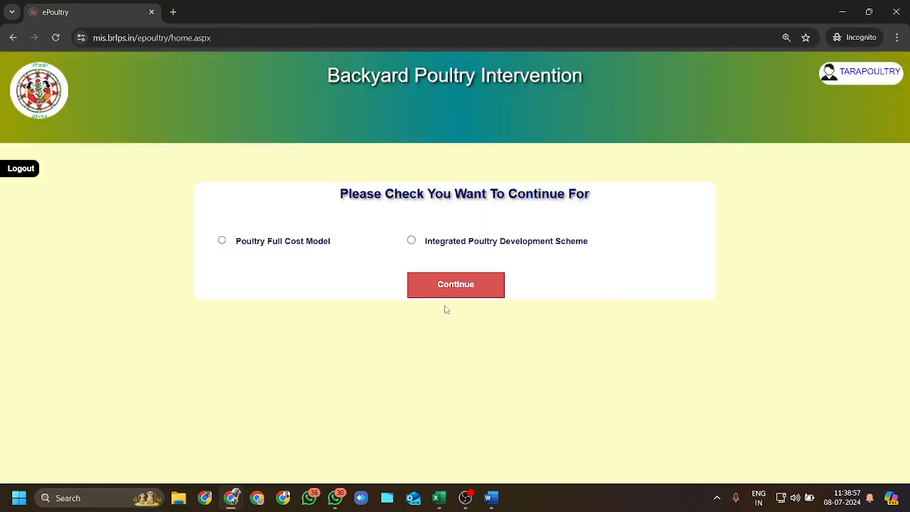
Step: Continue with the Integrated Poultry Development Scheme and load the first listed member's record into the Mobile User Creation form
{"action": "left_click", "coordinate": [412, 241]}
{"action": "left_click", "coordinate": [432, 281]}
{"action": "left_click", "coordinate": [626, 118]}
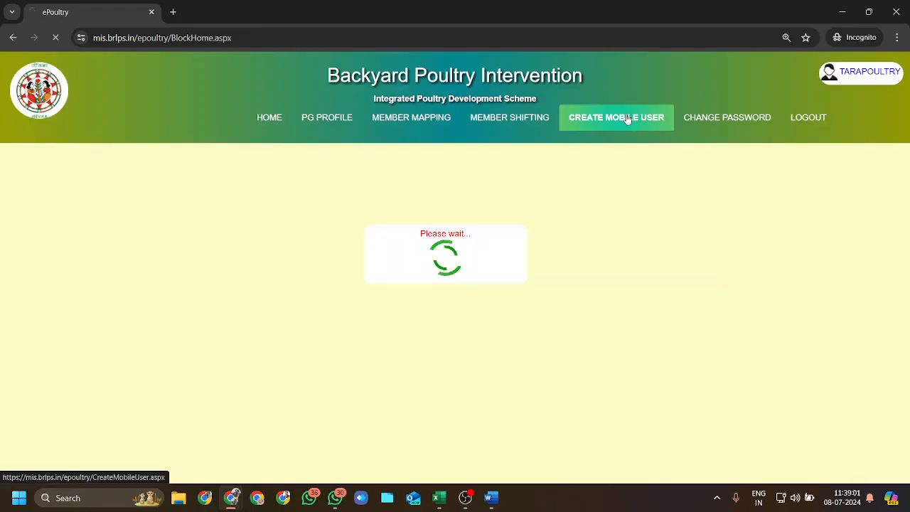
{"action": "scroll", "coordinate": [429, 399], "scroll_direction": "down", "scroll_amount": 1}
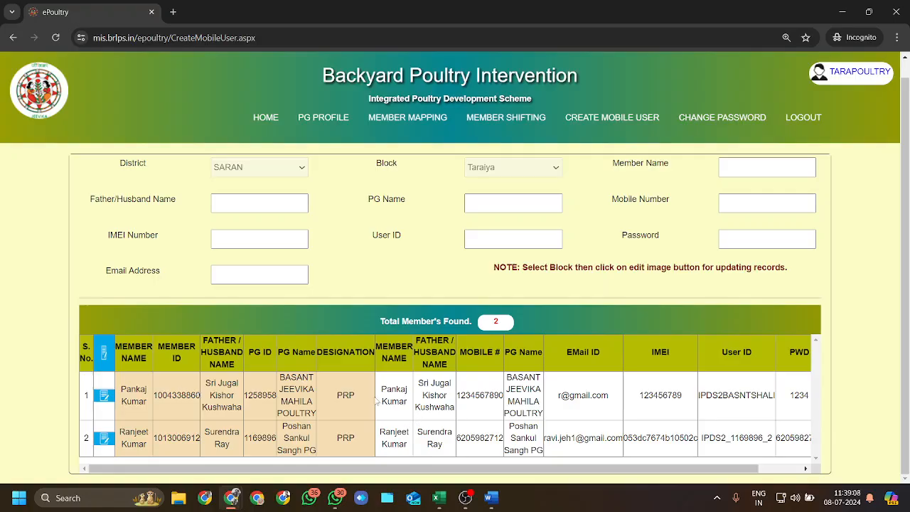
{"action": "left_click", "coordinate": [105, 400]}
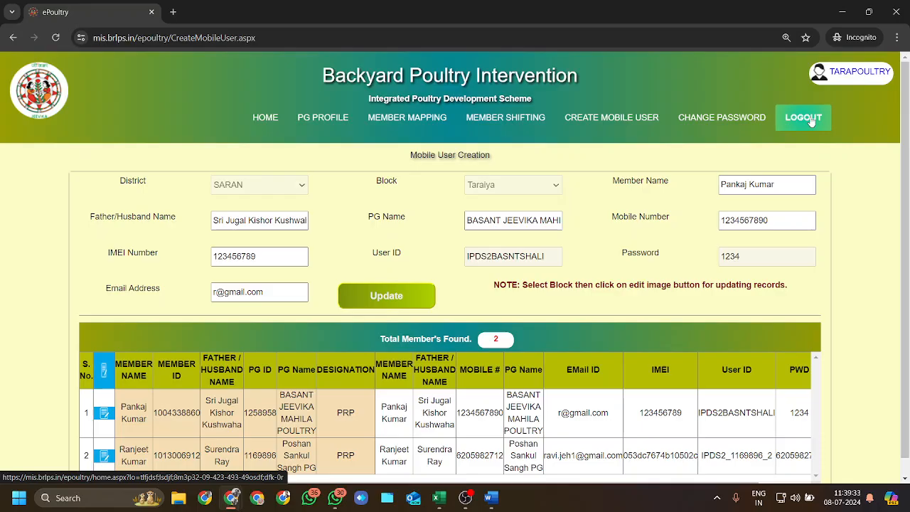
Step: Open the member shifting page and list the members of the IPDS-2 Poshan Sankul Sangh PG under scheme IPDS-4
{"action": "left_click", "coordinate": [384, 125]}
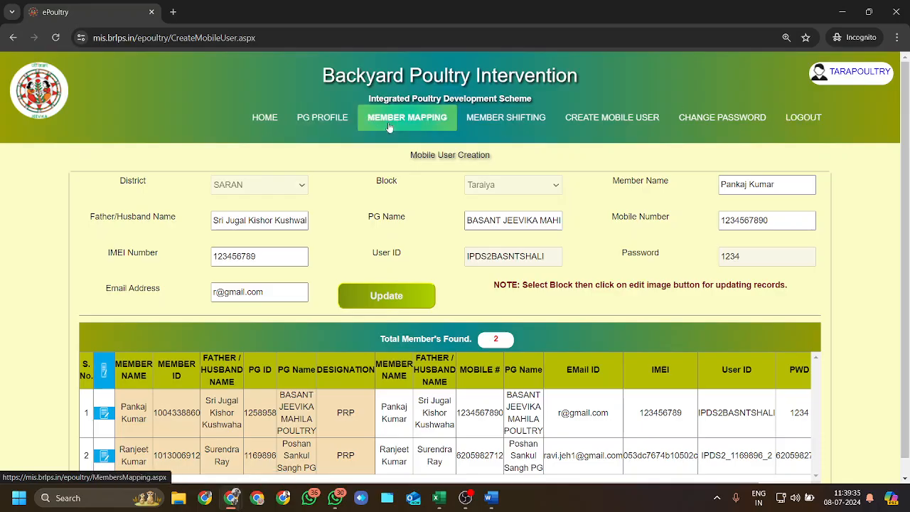
{"action": "left_click", "coordinate": [541, 128]}
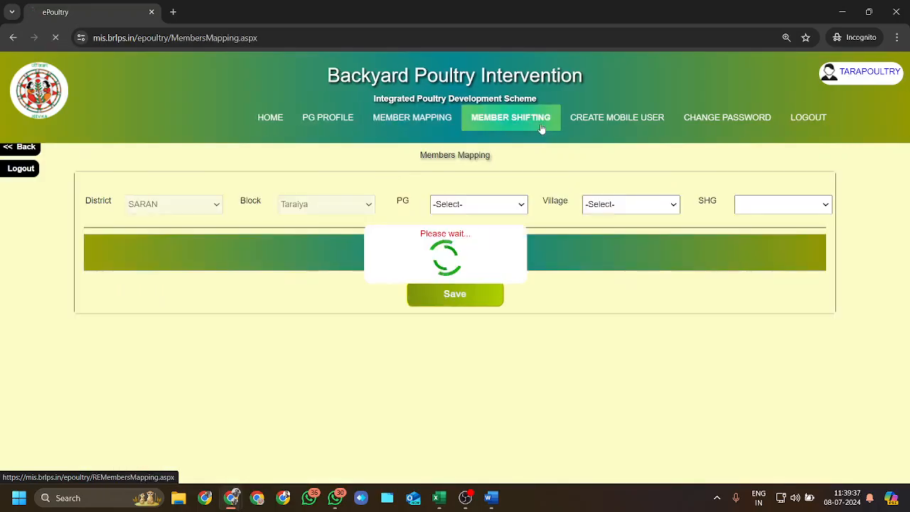
{"action": "left_click", "coordinate": [489, 195]}
{"action": "left_click", "coordinate": [469, 235]}
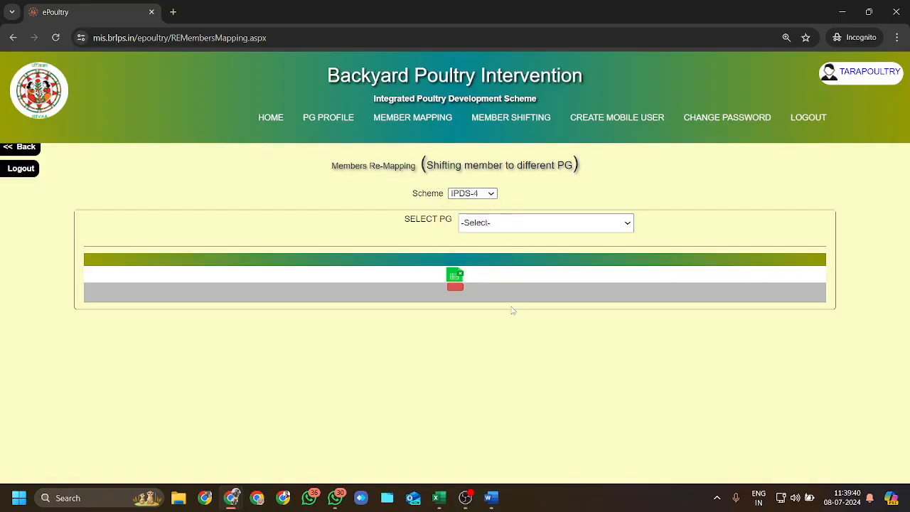
{"action": "left_click", "coordinate": [505, 227]}
{"action": "key", "text": "Down"}
{"action": "key", "text": "Down"}
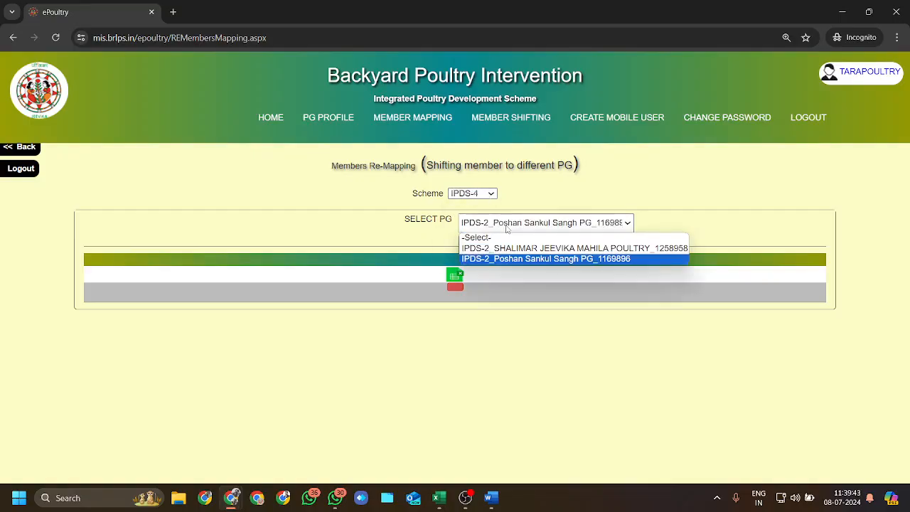
{"action": "key", "text": "Return"}
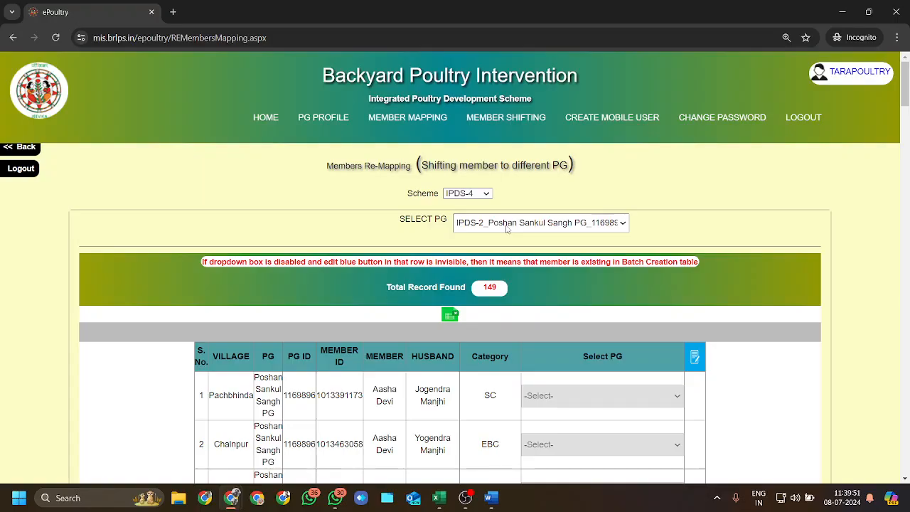
Step: Look up the user credentials of Kishanganj block in MADHEPURA district in the admin account, then reload an empty credentials page
{"action": "key", "text": "alt+Tab"}
{"action": "left_click", "coordinate": [295, 206]}
{"action": "key", "text": "m"}
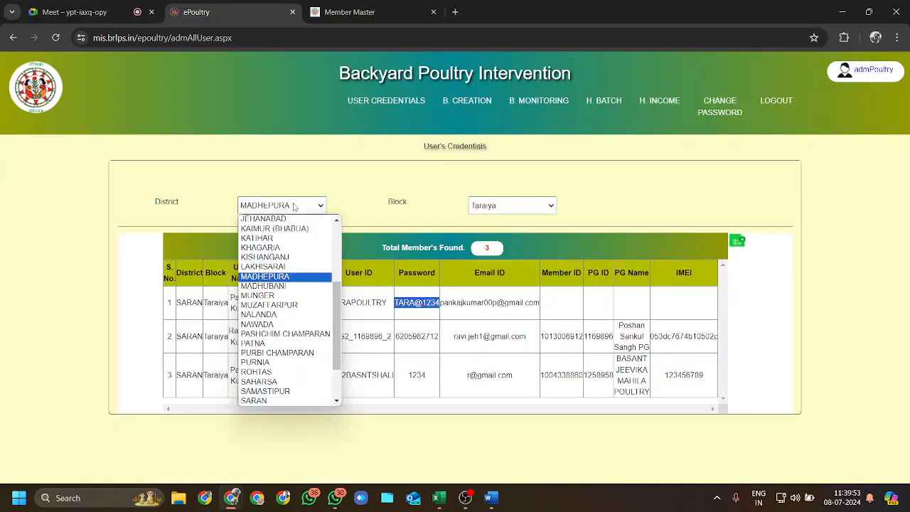
{"action": "key", "text": "Return"}
{"action": "left_click", "coordinate": [521, 209]}
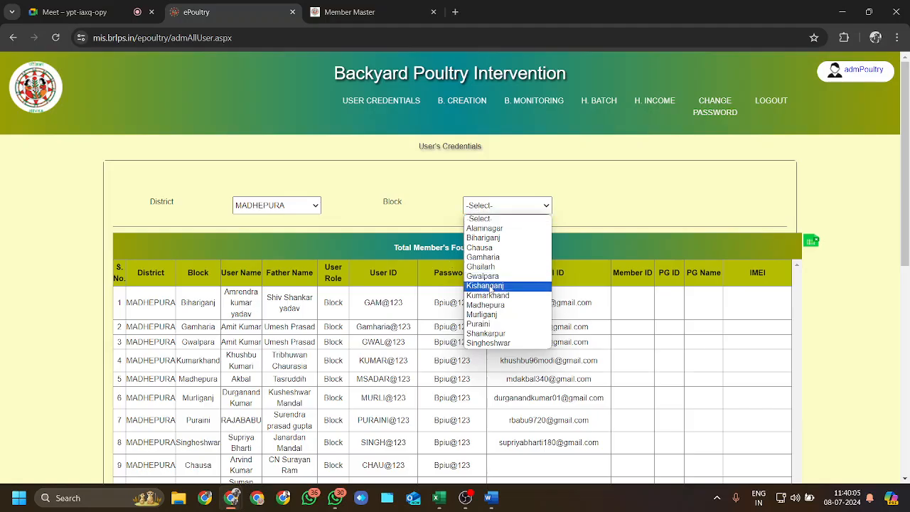
{"action": "left_click", "coordinate": [491, 285]}
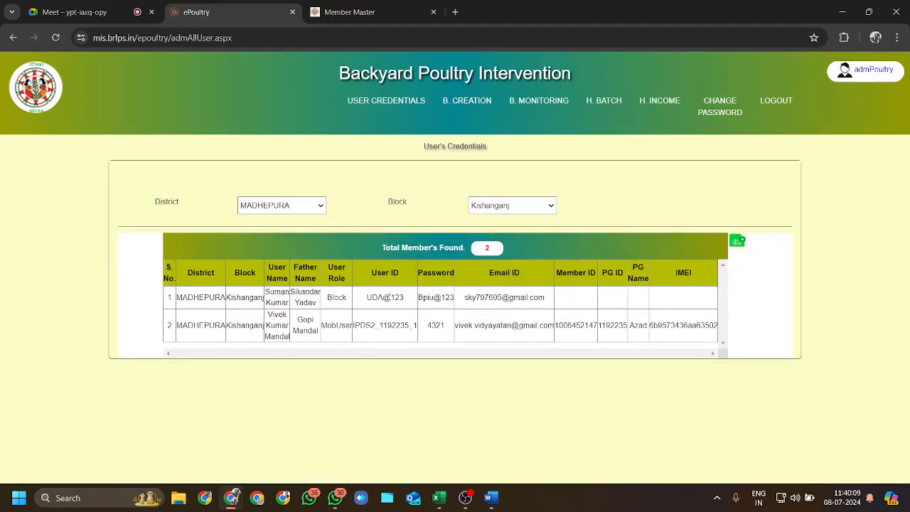
{"action": "left_click", "coordinate": [369, 101]}
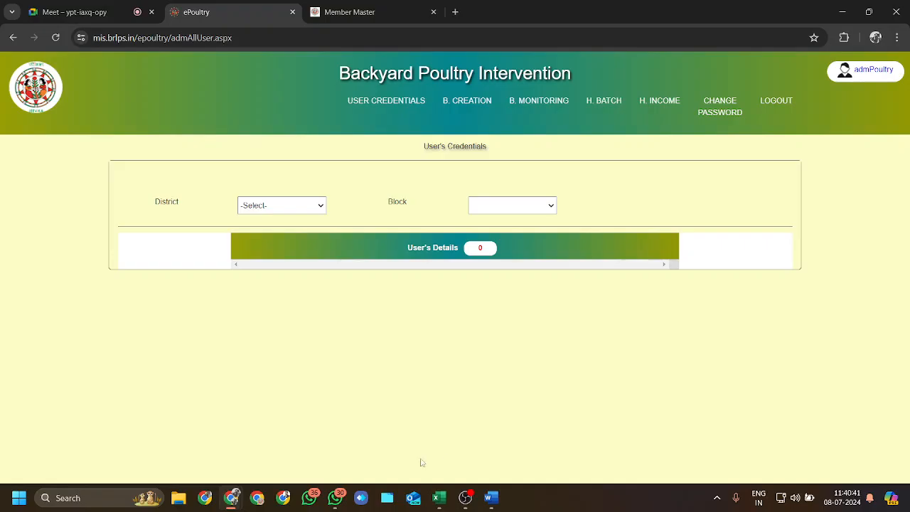
Step: On the Member Master page, expand the Institution Building navigation down to CBO Member and capture a screenshot of that path
{"action": "left_click", "coordinate": [102, 5]}
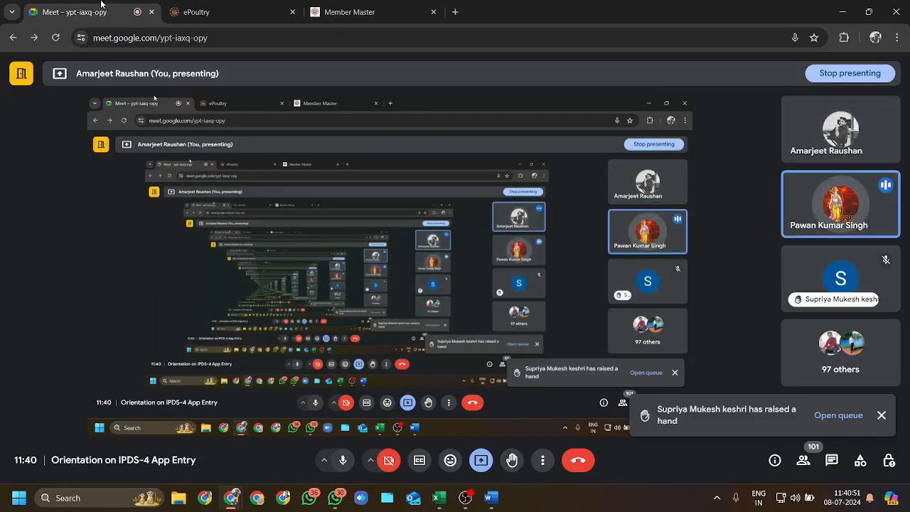
{"action": "left_click", "coordinate": [234, 5]}
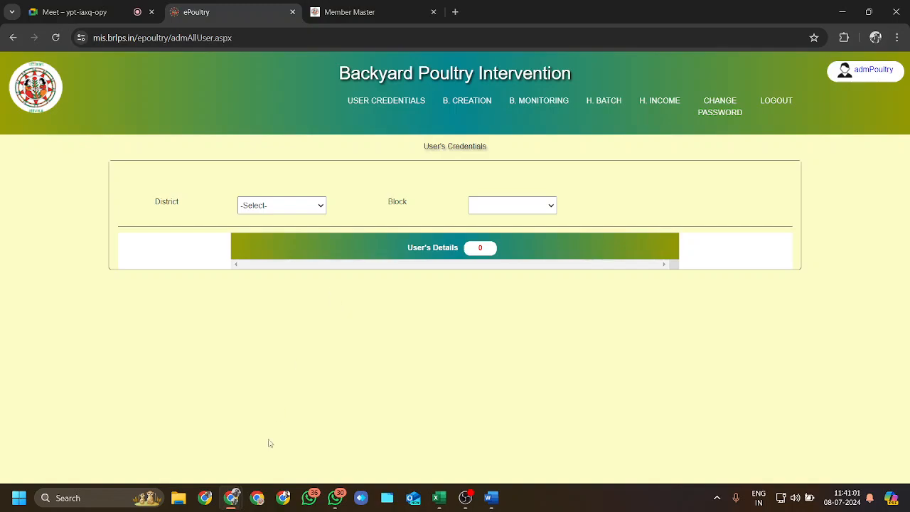
{"action": "left_click", "coordinate": [391, 4]}
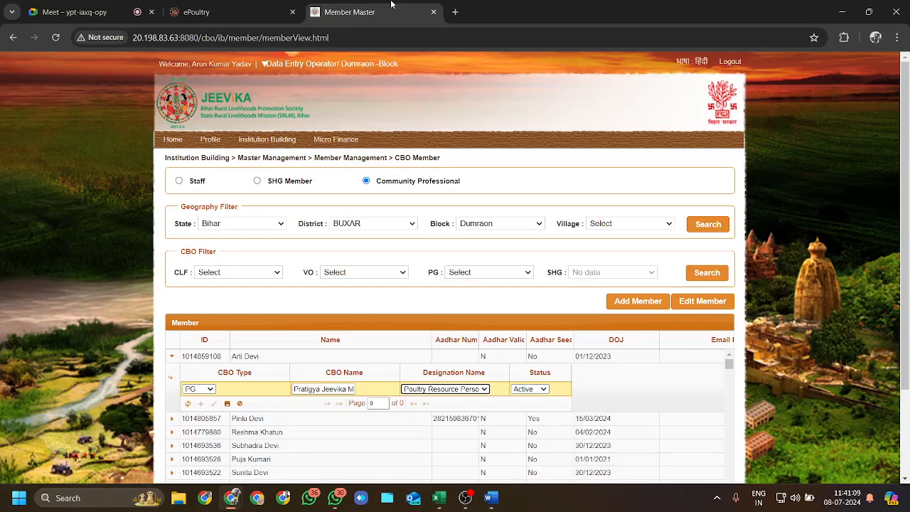
{"action": "mouse_move", "coordinate": [270, 144]}
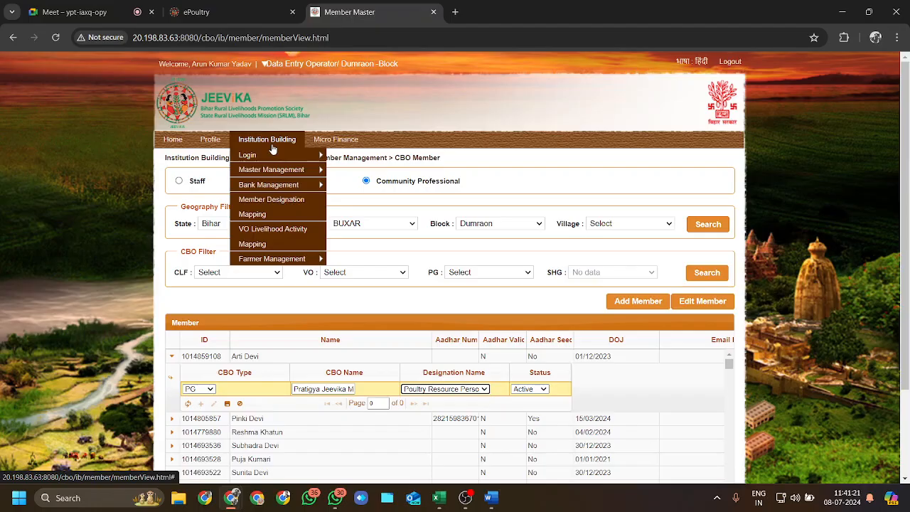
{"action": "mouse_move", "coordinate": [272, 172]}
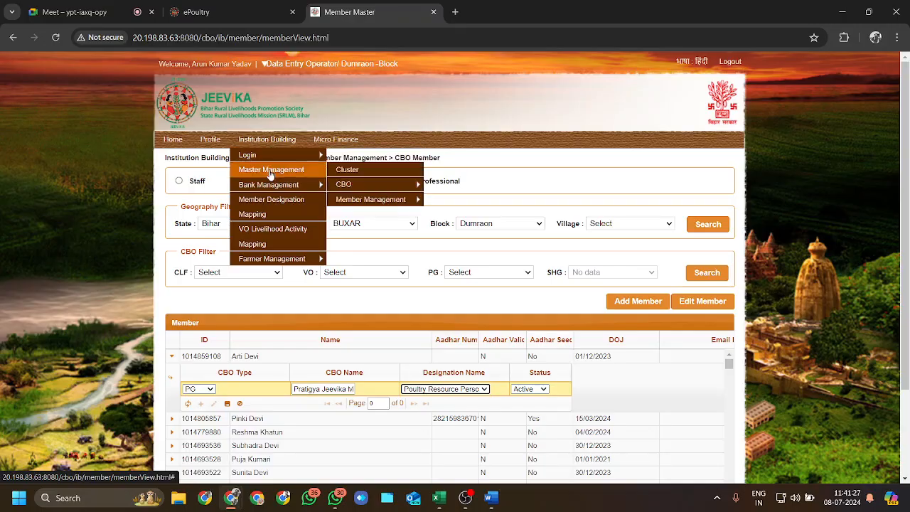
{"action": "mouse_move", "coordinate": [314, 184]}
{"action": "mouse_move", "coordinate": [342, 188]}
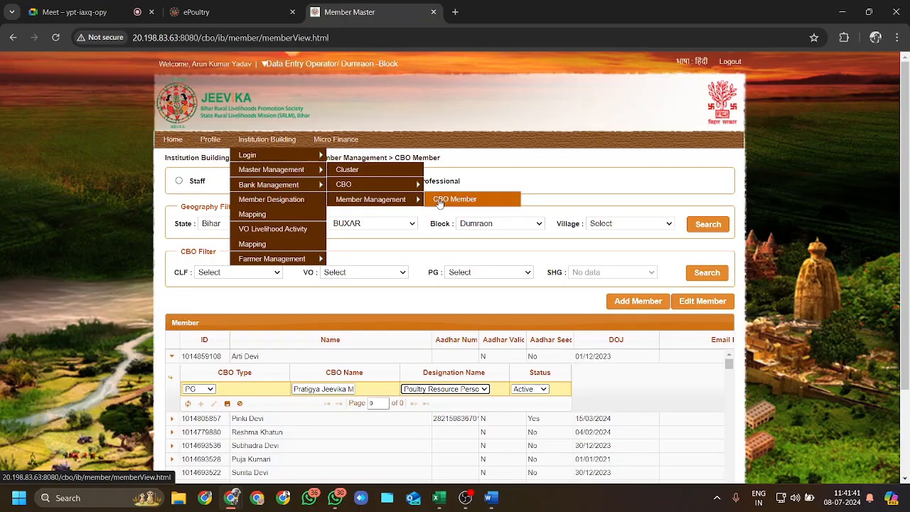
{"action": "key", "text": "super+shift+s"}
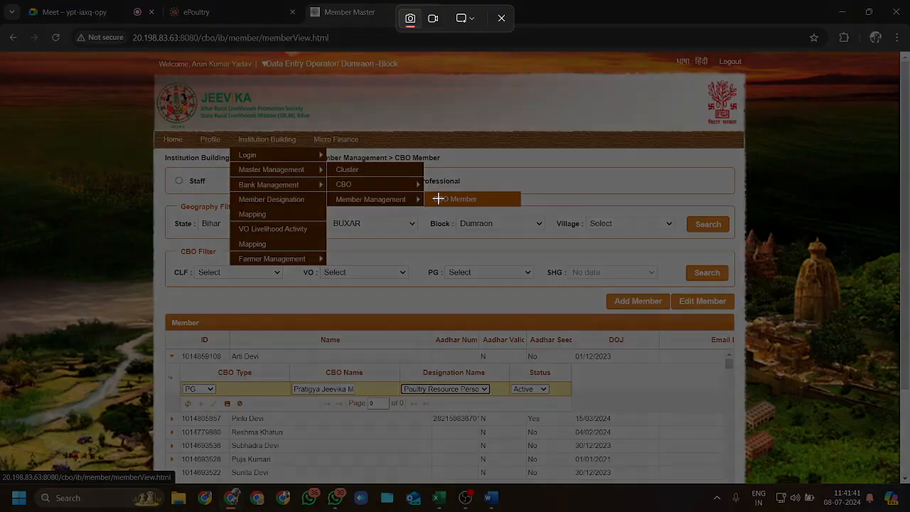
{"action": "left_click_drag", "start_coordinate": [227, 129], "coordinate": [528, 284]}
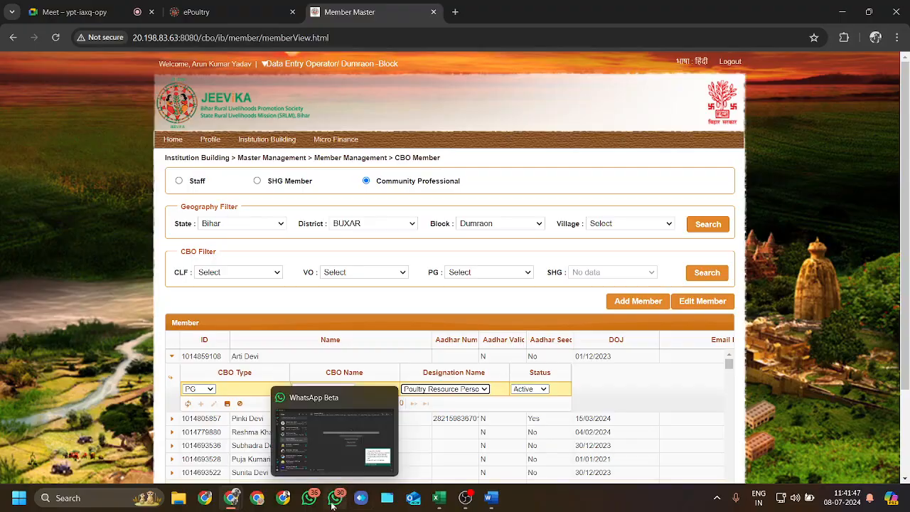
Step: Switch to WhatsApp and send the captured CBO Member navigation path screenshot to the Livestock (IPDS-4) group
{"action": "left_click", "coordinate": [334, 500]}
{"action": "left_click", "coordinate": [342, 467]}
{"action": "key", "text": "ctrl+v"}
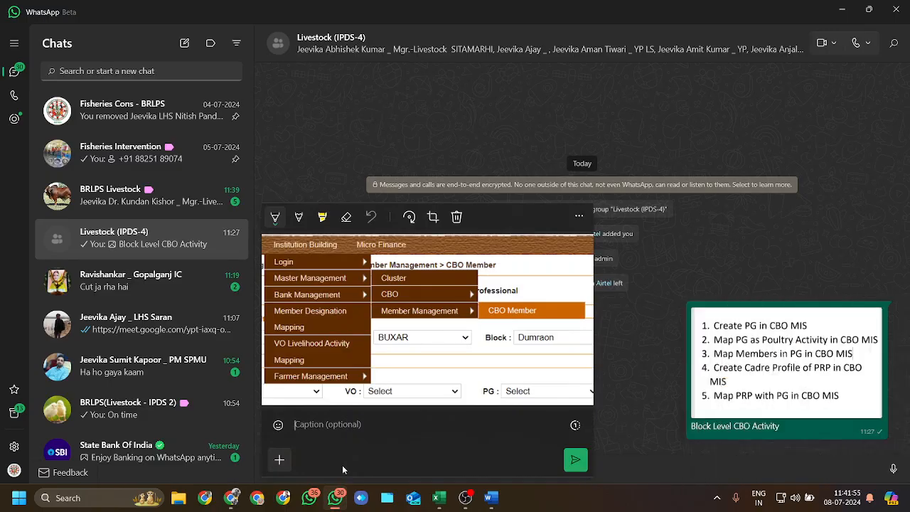
{"action": "key", "text": "Escape"}
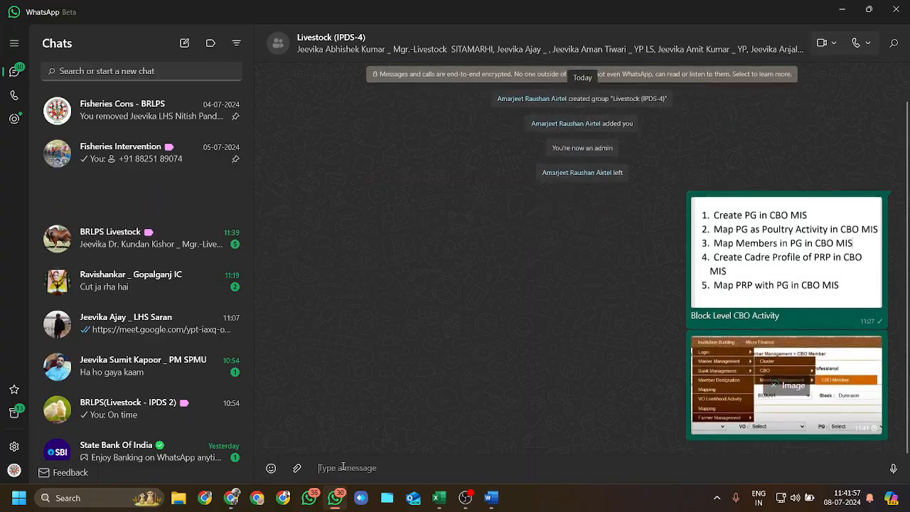
Step: Back in Chrome, reopen the CBO Member page and log in to CBO MIS with a saved block account, entering the Windows Security PIN
{"action": "key", "text": "alt+Tab"}
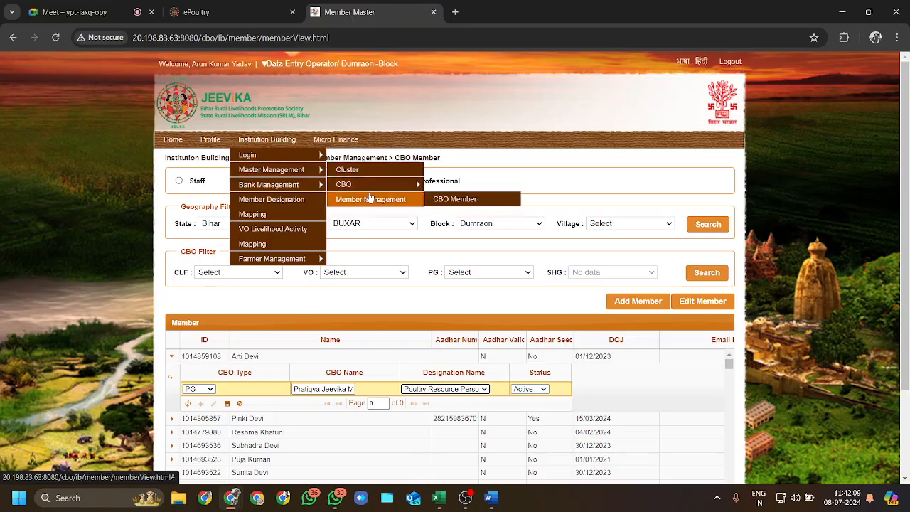
{"action": "left_click", "coordinate": [440, 201]}
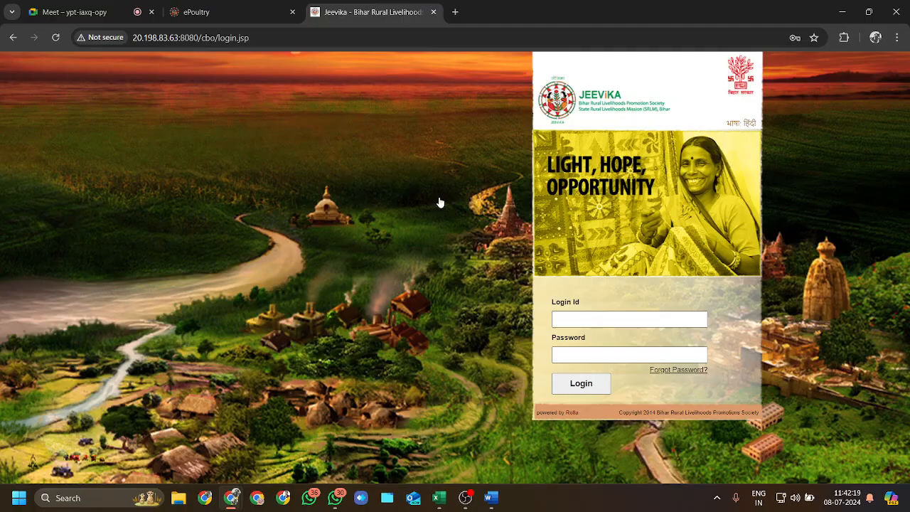
{"action": "left_click", "coordinate": [588, 321]}
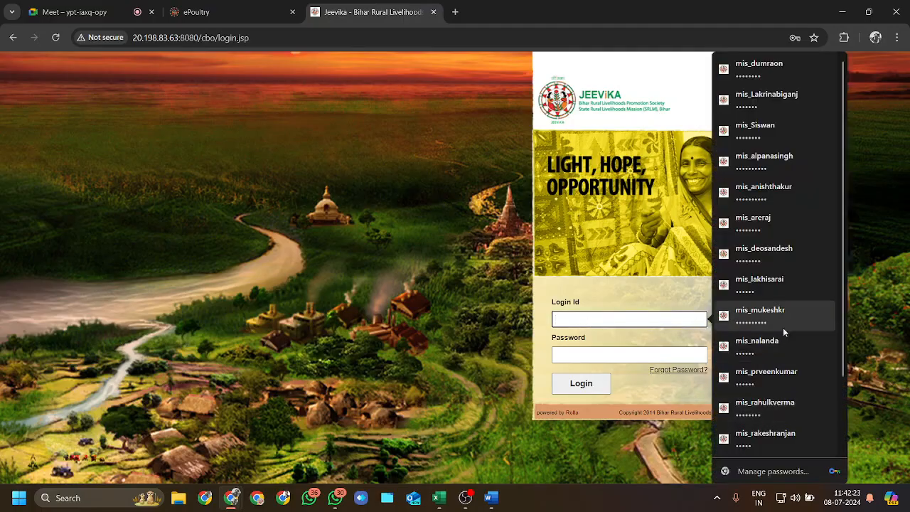
{"action": "left_click", "coordinate": [759, 382]}
{"action": "type", "text": "****"}
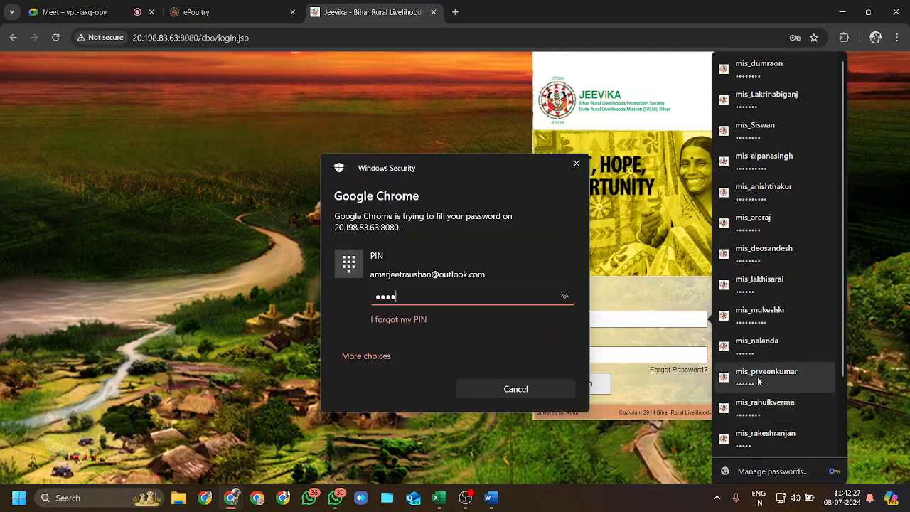
{"action": "left_click", "coordinate": [581, 384]}
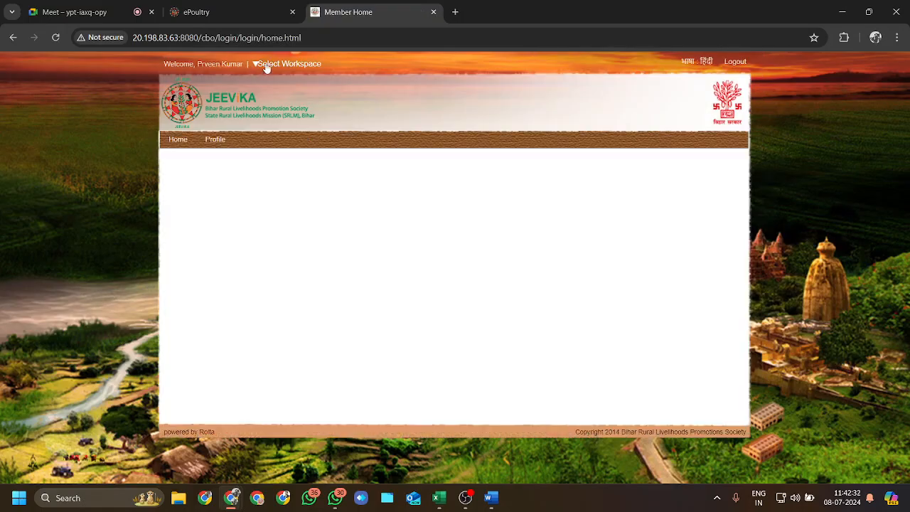
Step: Choose the Data Entry Operator/ Matihani-Block workspace and list that block's Community Professional members on the CBO Member page
{"action": "left_click", "coordinate": [267, 66]}
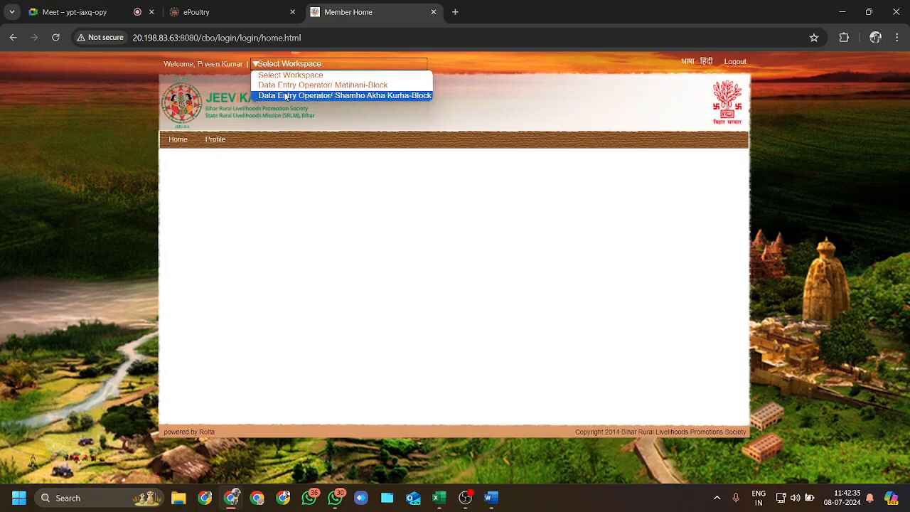
{"action": "left_click", "coordinate": [288, 86]}
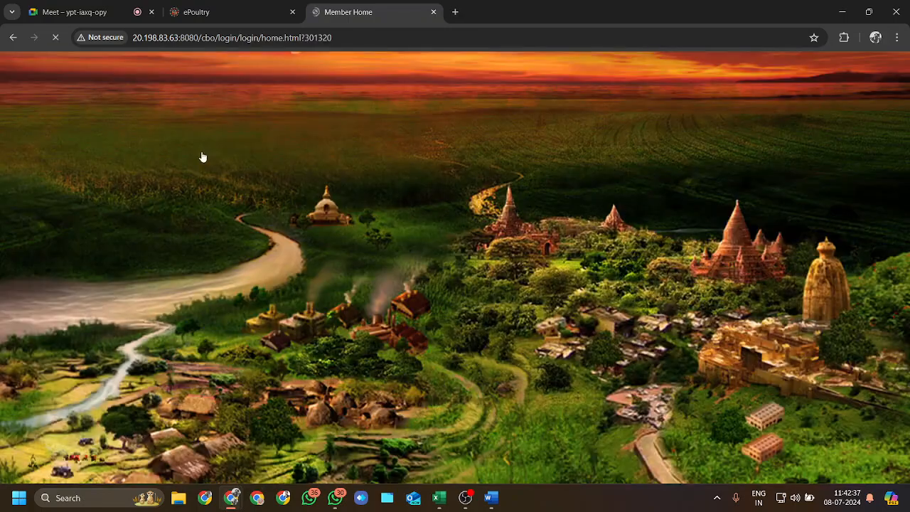
{"action": "mouse_move", "coordinate": [264, 147]}
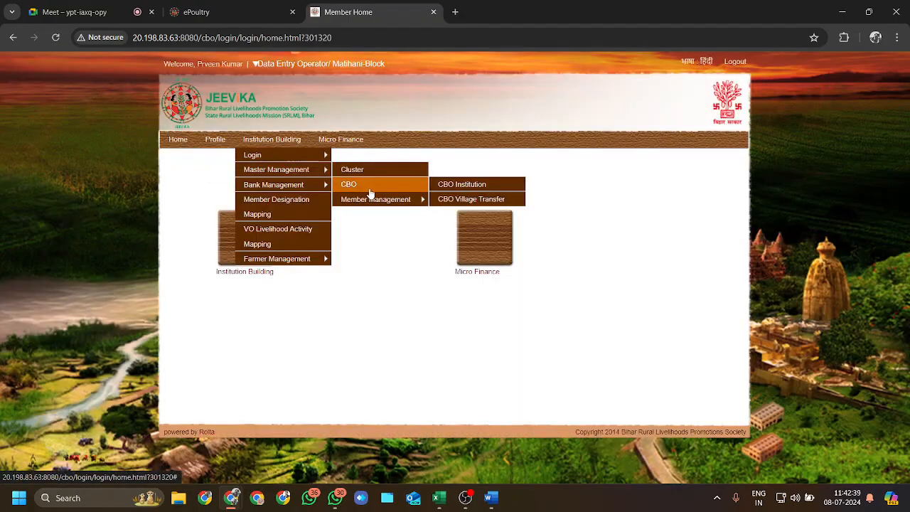
{"action": "left_click", "coordinate": [450, 200]}
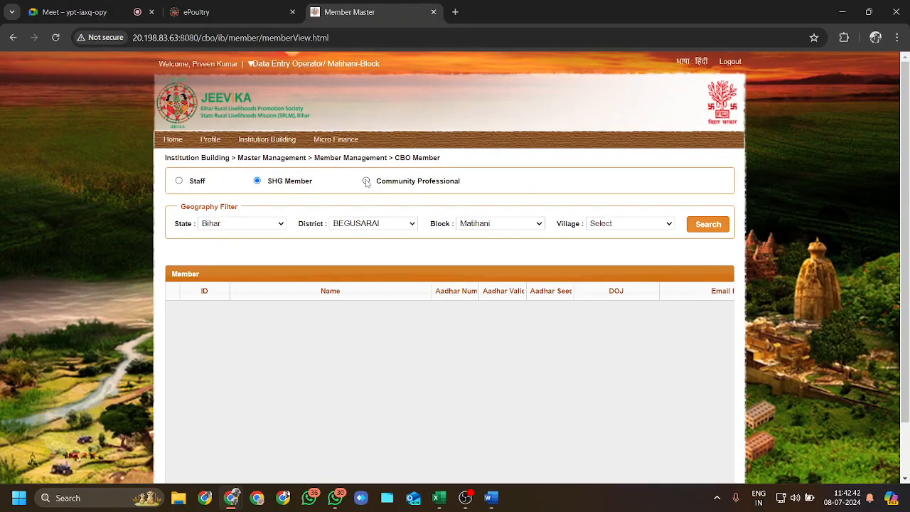
{"action": "left_click", "coordinate": [365, 181]}
{"action": "left_click", "coordinate": [717, 229]}
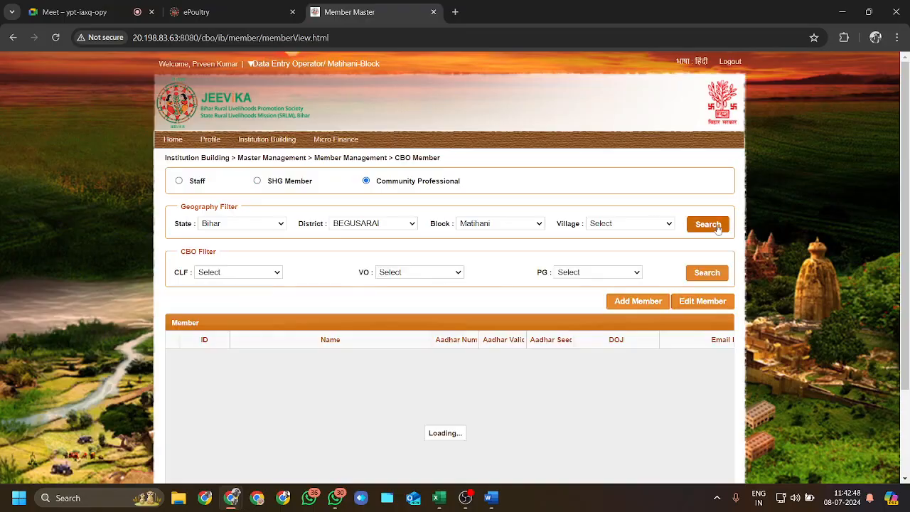
Step: Start a new member record and set its Community Professional skill to Poultry
{"action": "left_click", "coordinate": [649, 303]}
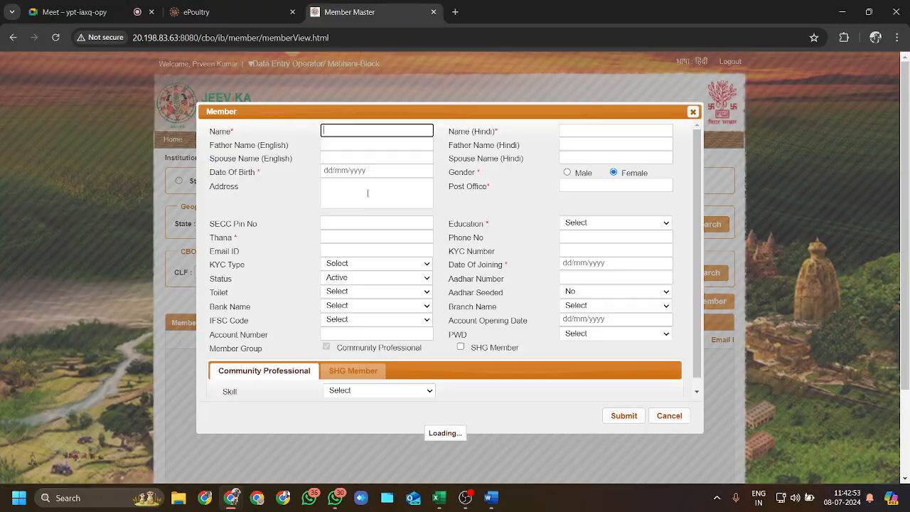
{"action": "left_click", "coordinate": [413, 391]}
{"action": "key", "text": "b"}
{"action": "key", "text": "b"}
{"action": "key", "text": "p"}
{"action": "key", "text": "o"}
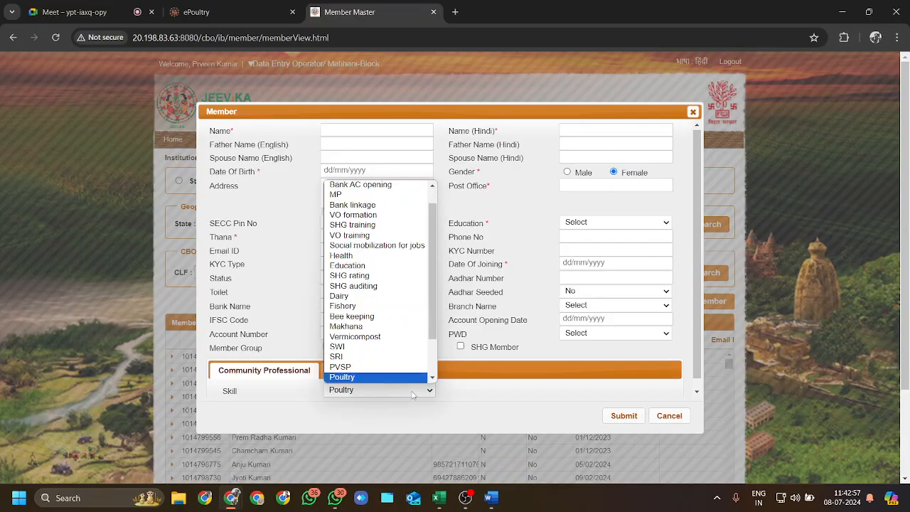
{"action": "key", "text": "Return"}
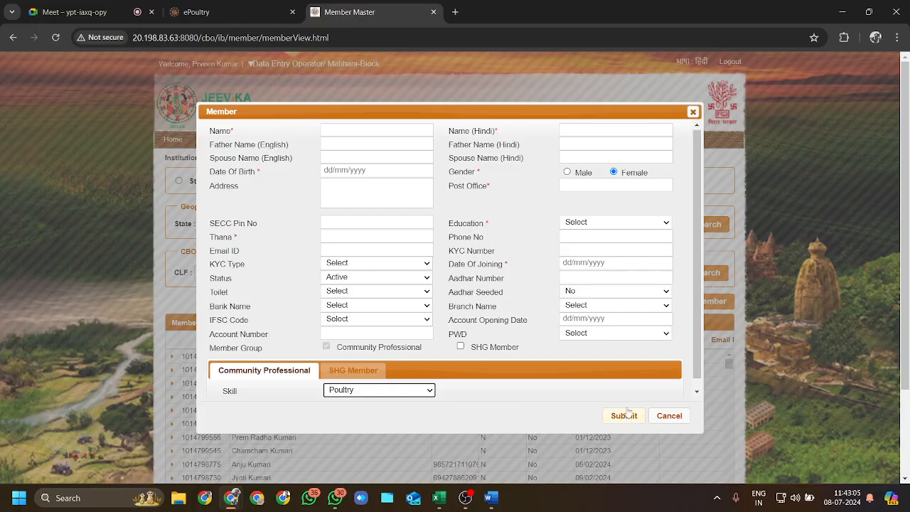
Step: Capture the Member form with its Poultry skill and send the screenshot to the Livestock (IPDS-4) WhatsApp group
{"action": "key", "text": "super+shift+s"}
{"action": "left_click_drag", "start_coordinate": [197, 101], "coordinate": [704, 439]}
{"action": "key", "text": "alt+Tab"}
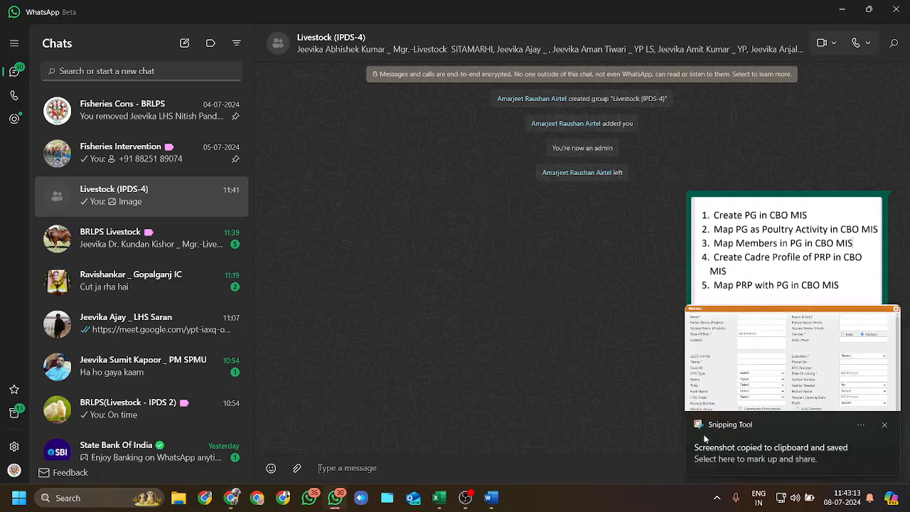
{"action": "key", "text": "ctrl+v"}
{"action": "key", "text": "Return"}
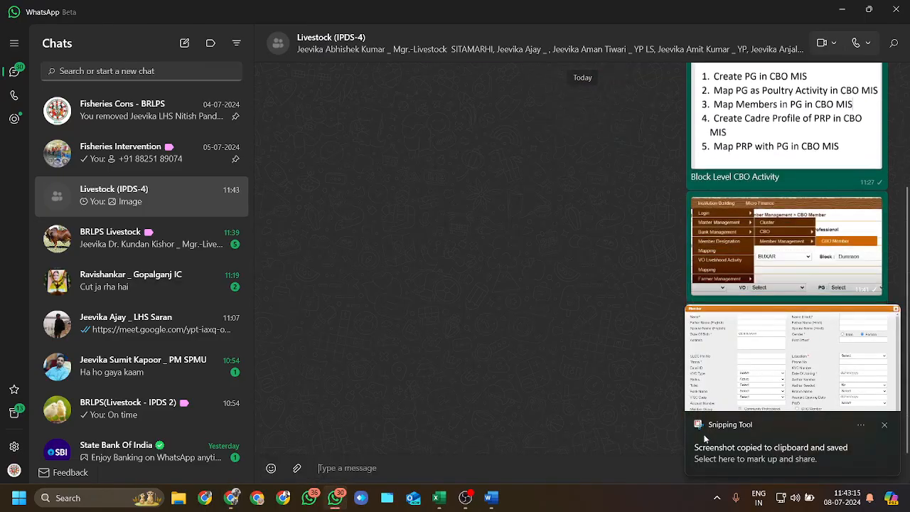
Step: Return to Chrome, close the Member form without submitting, and expand the CBO details of the member who joined on 26/06/2023
{"action": "key", "text": "alt+Tab"}
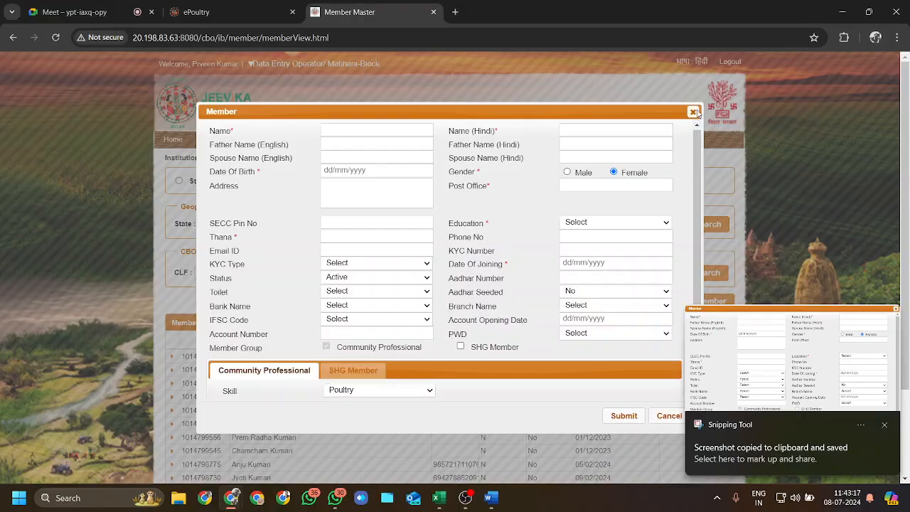
{"action": "left_click", "coordinate": [693, 112]}
{"action": "scroll", "coordinate": [477, 380], "scroll_direction": "down", "scroll_amount": 3}
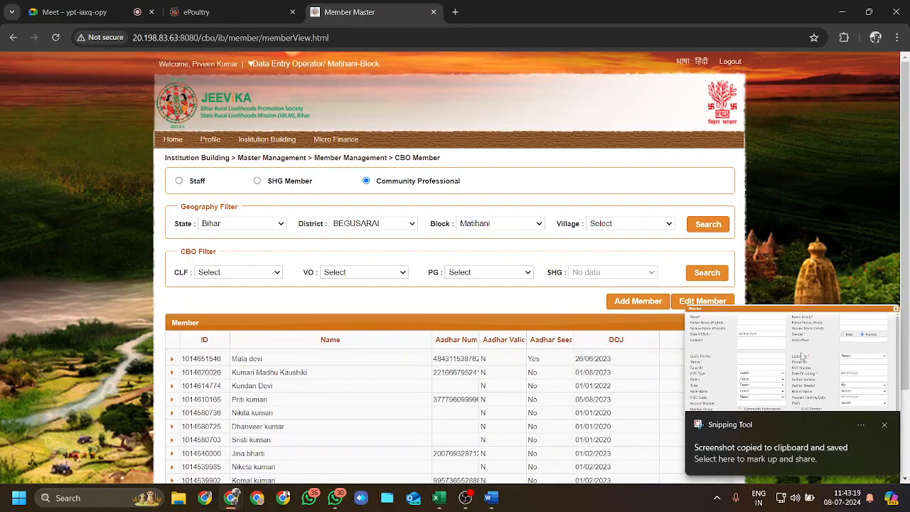
{"action": "left_click", "coordinate": [884, 424]}
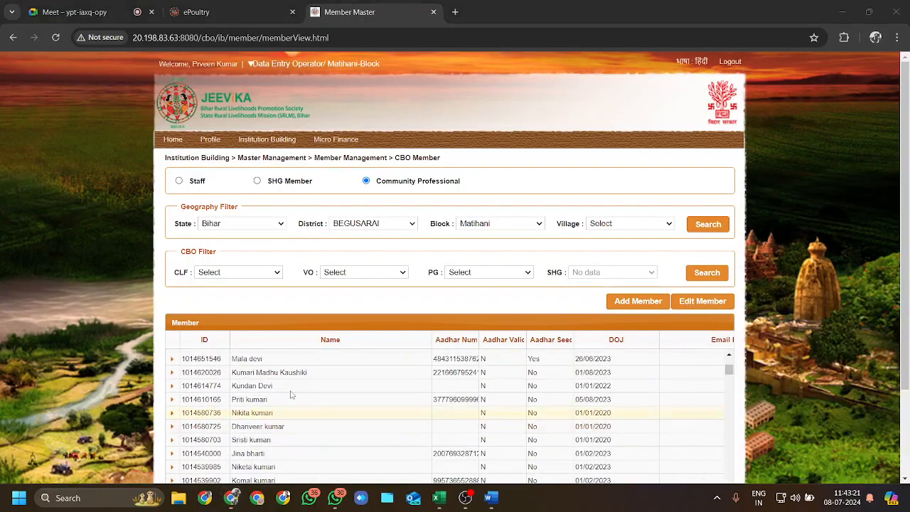
{"action": "left_click", "coordinate": [170, 359]}
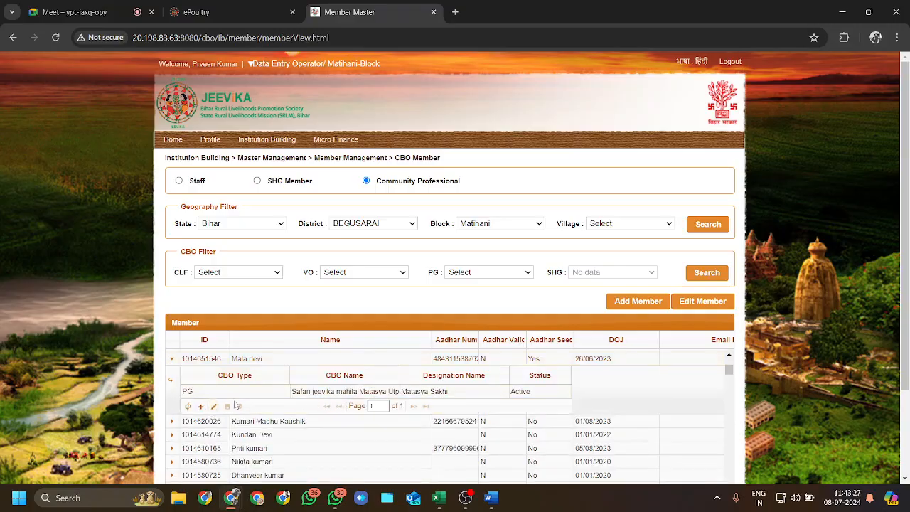
Step: Add a CBO row of type PG for the expanded member and pick Safari jeevika mahila Matasya Utpadak samuh as its CBO name
{"action": "left_click", "coordinate": [201, 406]}
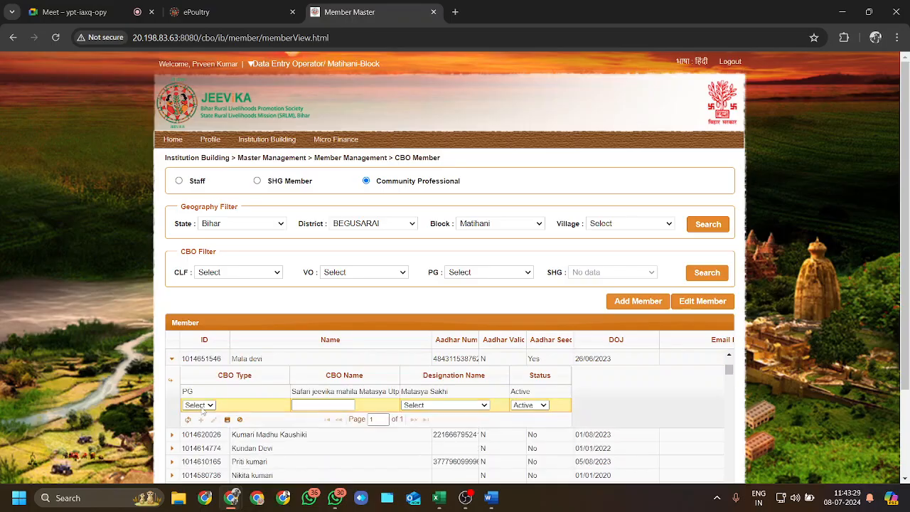
{"action": "left_click", "coordinate": [201, 405]}
{"action": "key", "text": "Down"}
{"action": "key", "text": "Return"}
{"action": "left_click", "coordinate": [330, 403]}
{"action": "type", "text": "jee"}
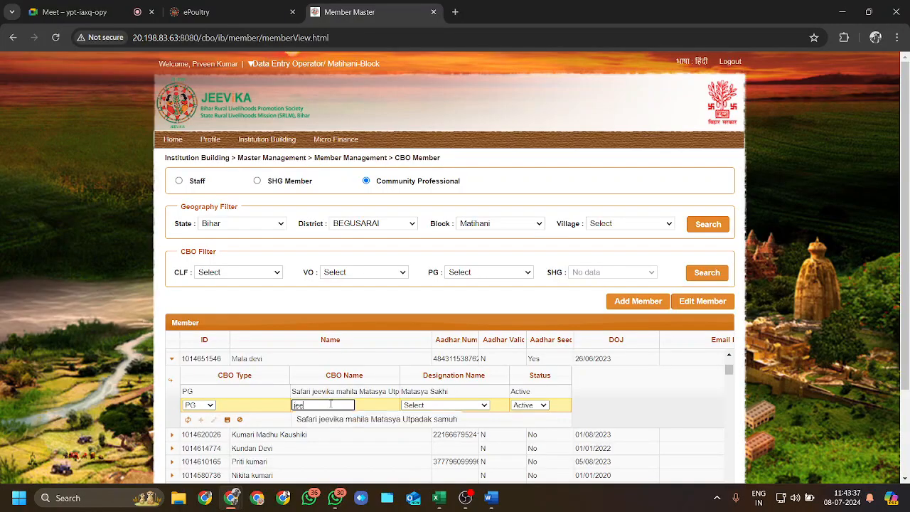
{"action": "left_click", "coordinate": [348, 419]}
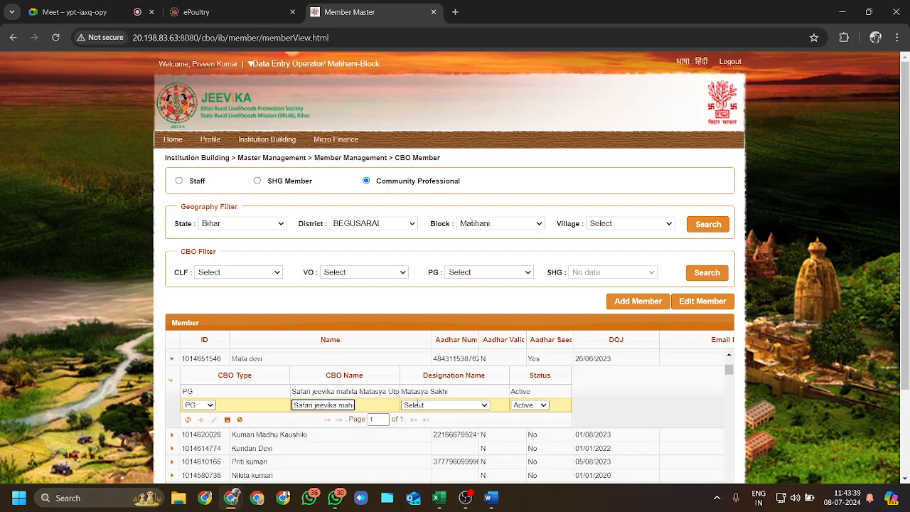
Step: Set the new PG row's designation to Poultry Resource Person
{"action": "left_click", "coordinate": [438, 405]}
{"action": "key", "text": "Down"}
{"action": "key", "text": "Down"}
{"action": "key", "text": "Down"}
{"action": "key", "text": "Down"}
{"action": "key", "text": "Down"}
{"action": "key", "text": "Down"}
{"action": "key", "text": "Down"}
{"action": "key", "text": "Down"}
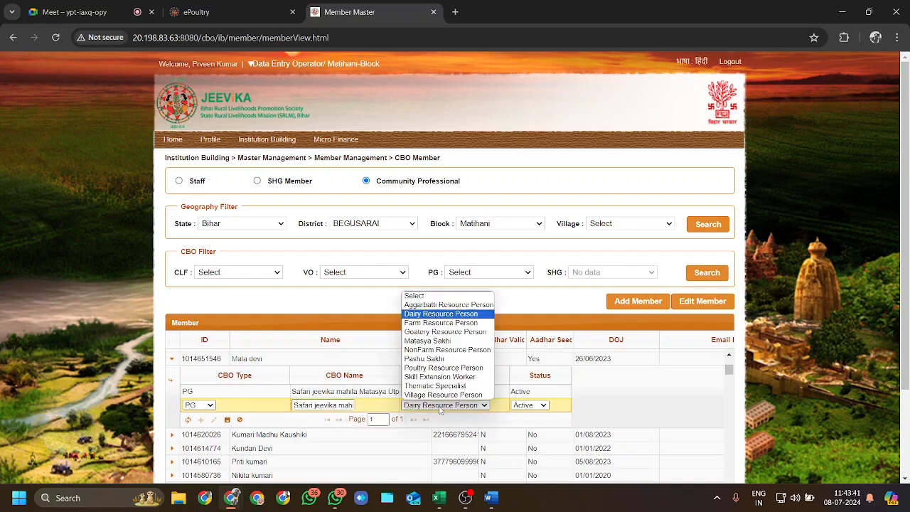
{"action": "key", "text": "Return"}
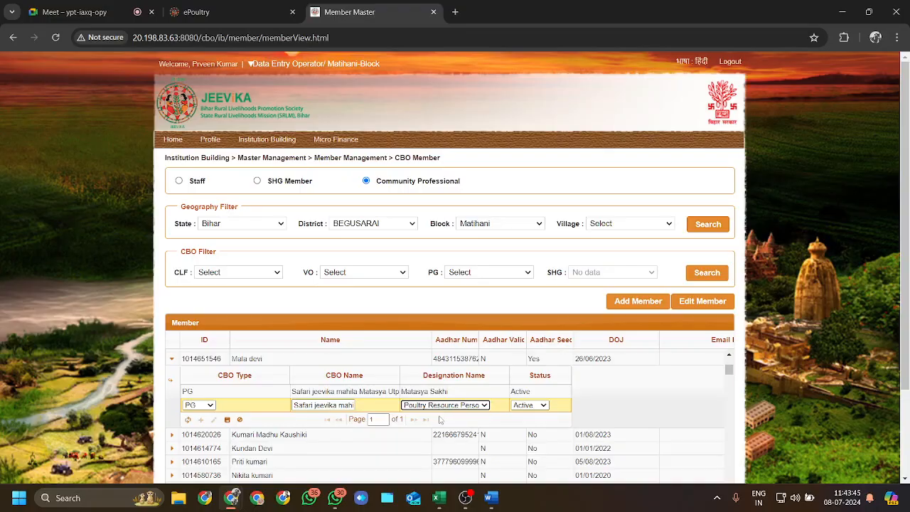
Step: Capture the Member Master page with the filled PG row and send the screenshot to the Livestock (IPDS-4) WhatsApp group
{"action": "key", "text": "super+shift+s"}
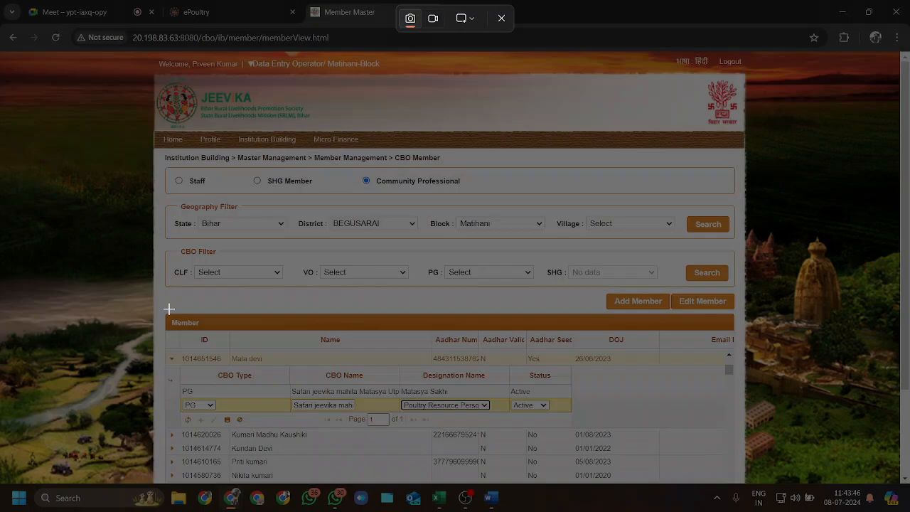
{"action": "left_click_drag", "start_coordinate": [152, 148], "coordinate": [771, 469]}
{"action": "key", "text": "alt+Tab"}
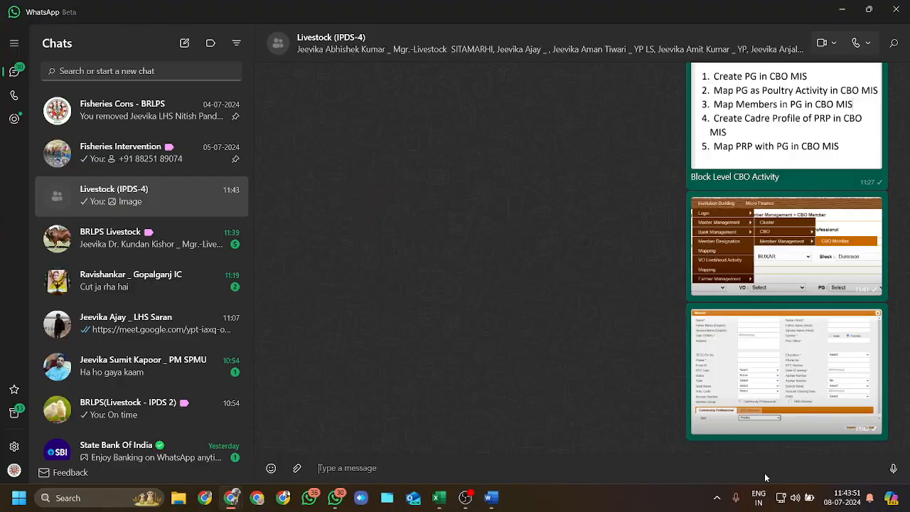
{"action": "key", "text": "ctrl+v"}
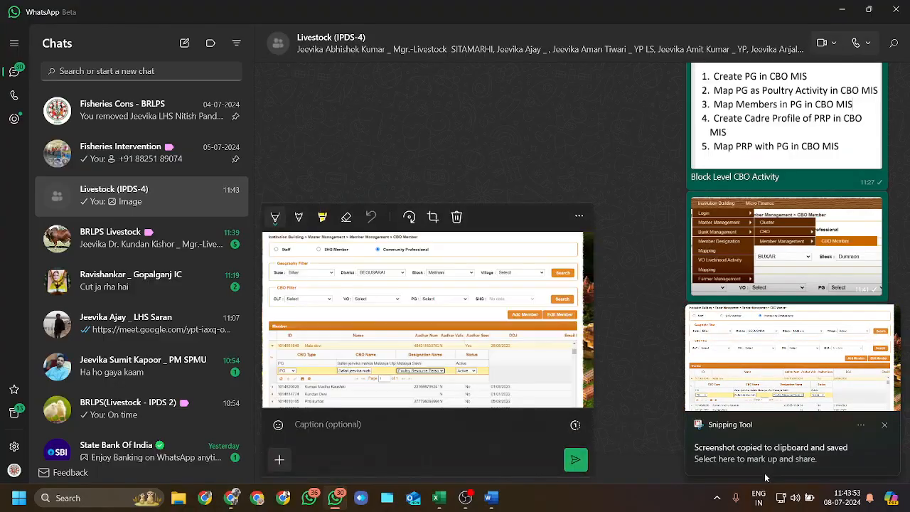
{"action": "key", "text": "Escape"}
Step: Return to Chrome and capture a close-up screenshot of the expanded member's PG mapping row, including its save control
{"action": "key", "text": "alt+Tab"}
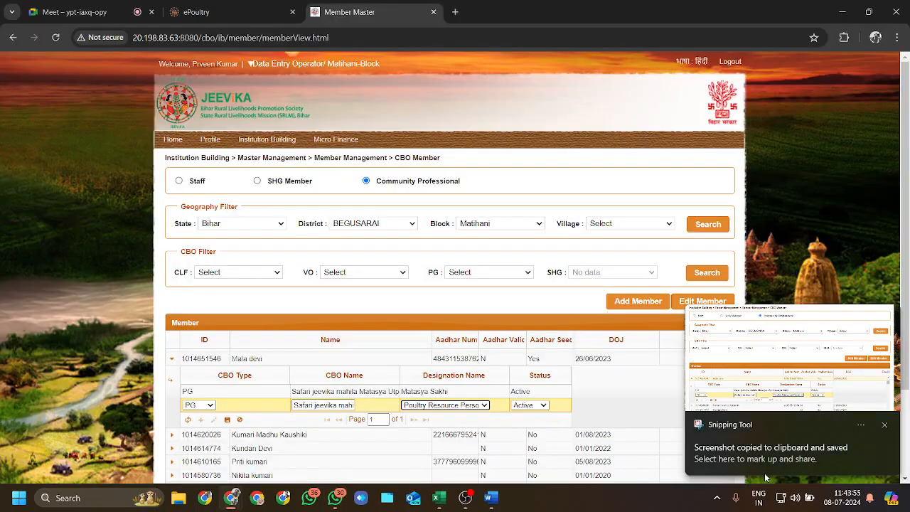
{"action": "left_click", "coordinate": [227, 425]}
{"action": "key", "text": "super+shift+s"}
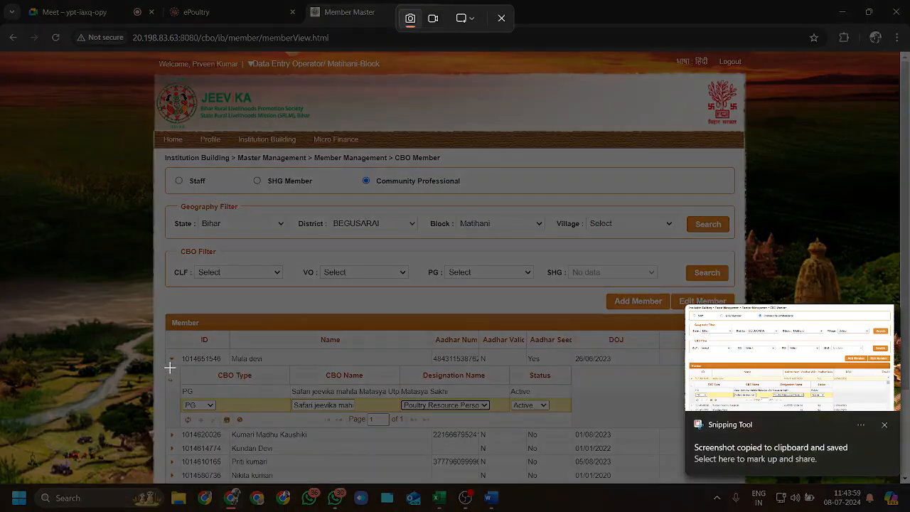
{"action": "left_click_drag", "start_coordinate": [158, 347], "coordinate": [589, 451]}
Step: Paste the close-up screenshot into the Livestock (IPDS-4) WhatsApp group, highlight the save icon in yellow and send it
{"action": "key", "text": "alt+Tab"}
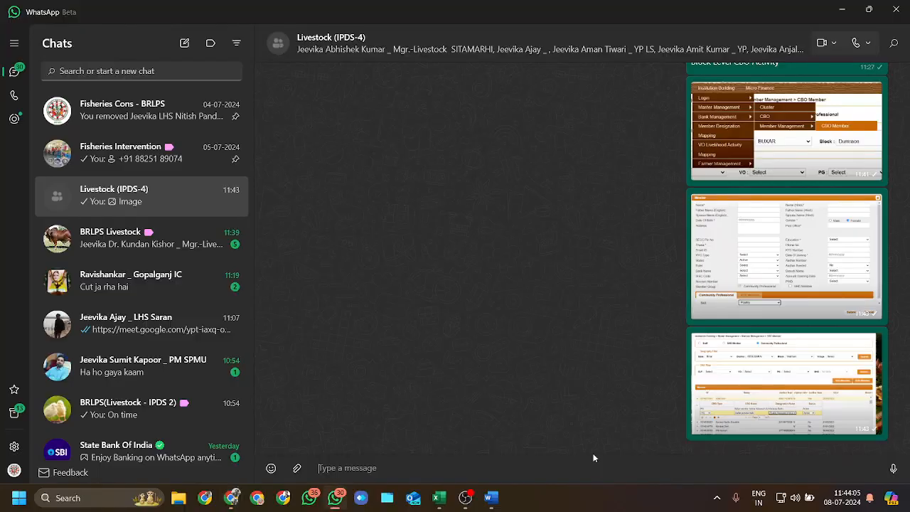
{"action": "key", "text": "ctrl+v"}
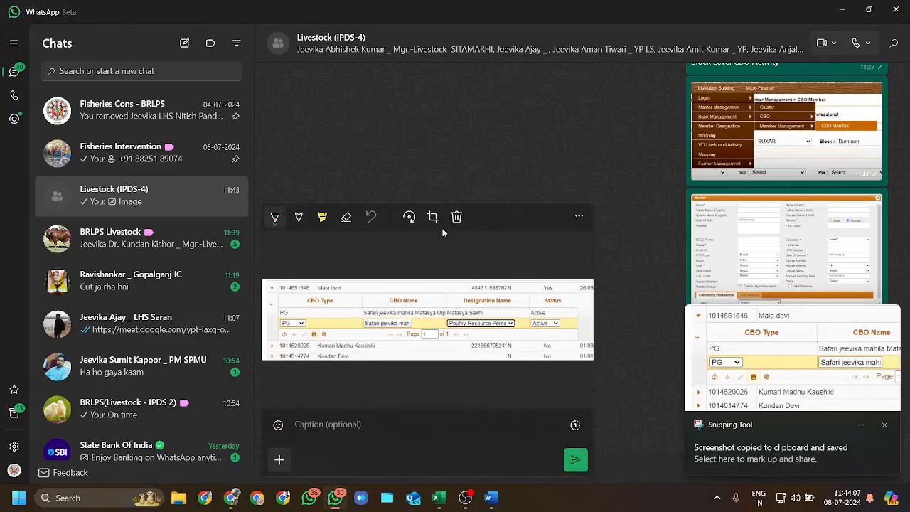
{"action": "left_click", "coordinate": [323, 216]}
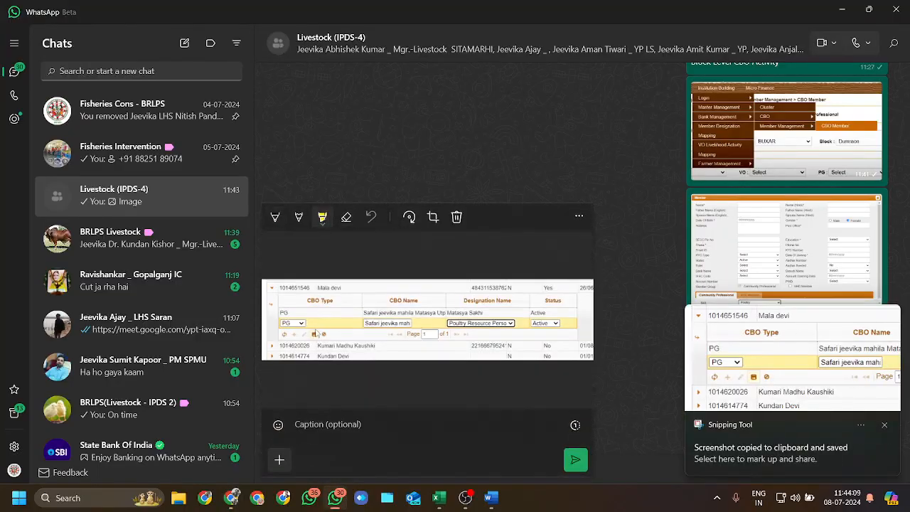
{"action": "mouse_move", "coordinate": [315, 326]}
{"action": "left_mouse_down"}
{"action": "mouse_move", "coordinate": [314, 341]}
{"action": "mouse_move", "coordinate": [317, 332]}
{"action": "mouse_move", "coordinate": [333, 333]}
{"action": "left_mouse_up"}
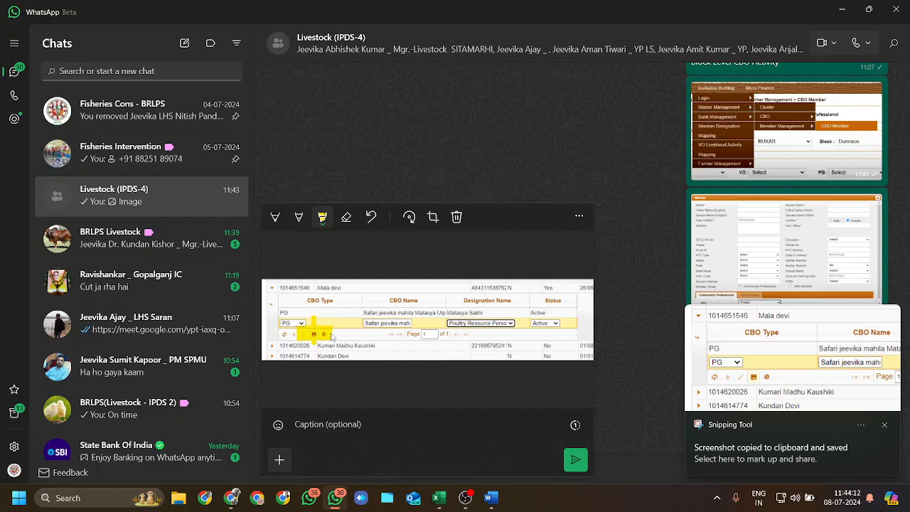
{"action": "left_click", "coordinate": [565, 460]}
Step: Return to Chrome and log out of the current block account in the CBO MIS
{"action": "key", "text": "alt+Tab"}
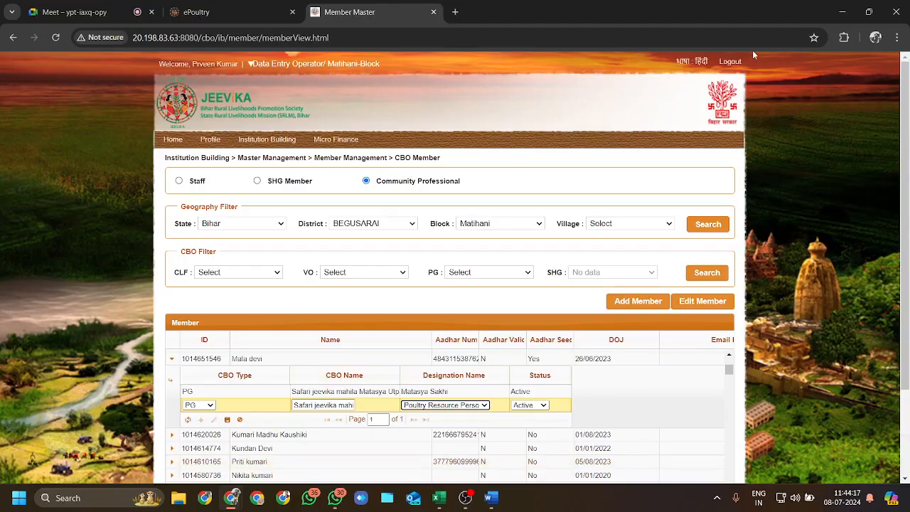
{"action": "left_click", "coordinate": [733, 63]}
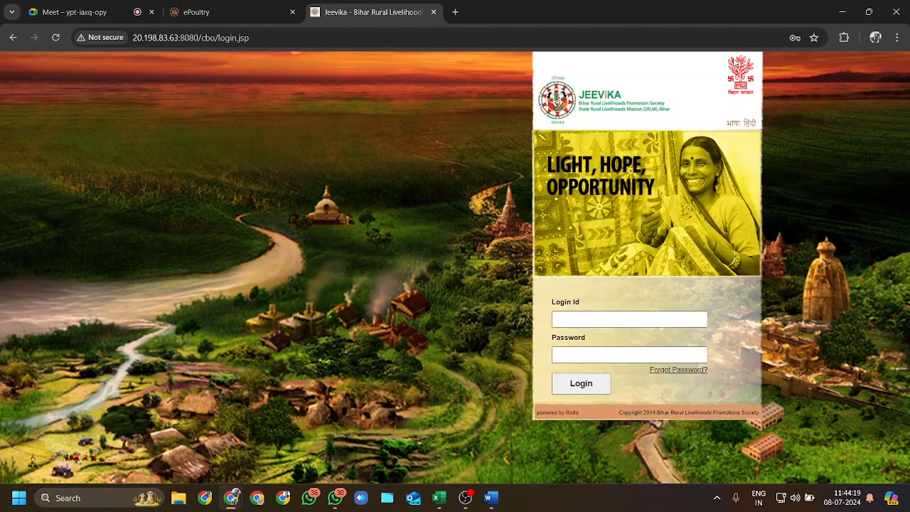
{"action": "left_click", "coordinate": [196, 5]}
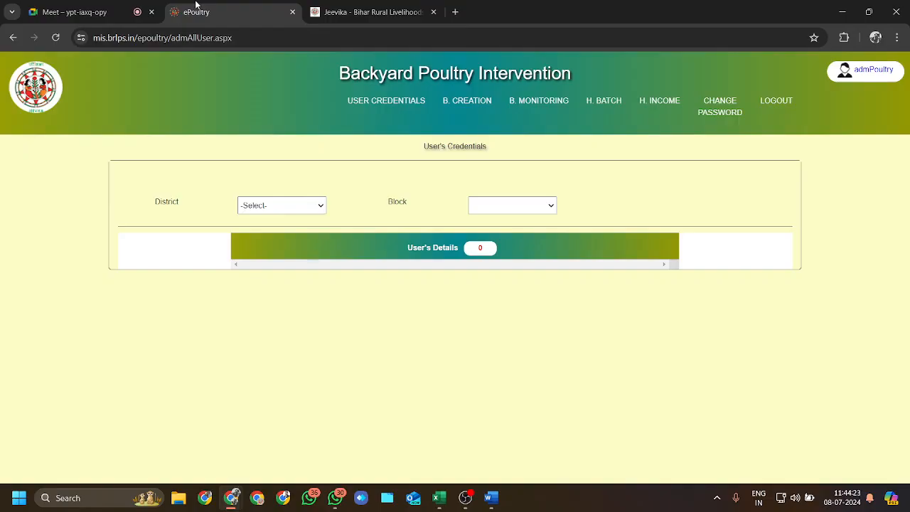
{"action": "left_click", "coordinate": [80, 11]}
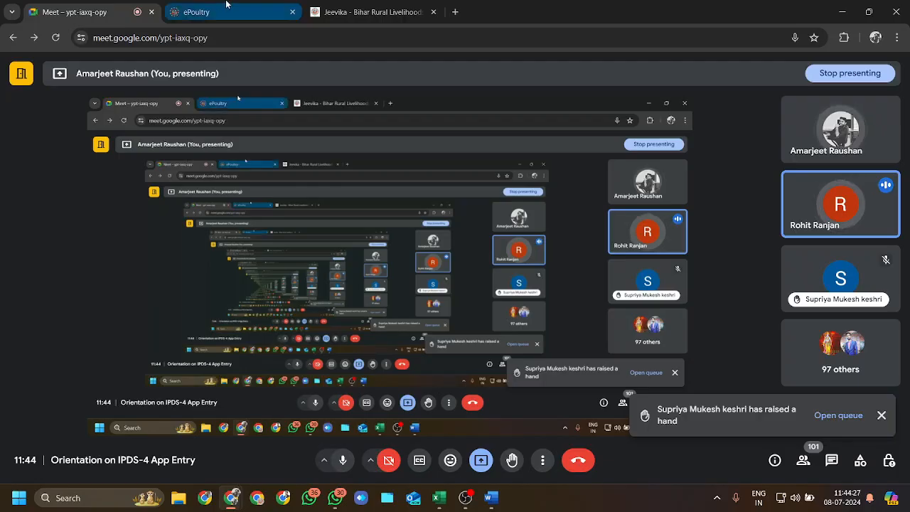
{"action": "left_click", "coordinate": [370, 4]}
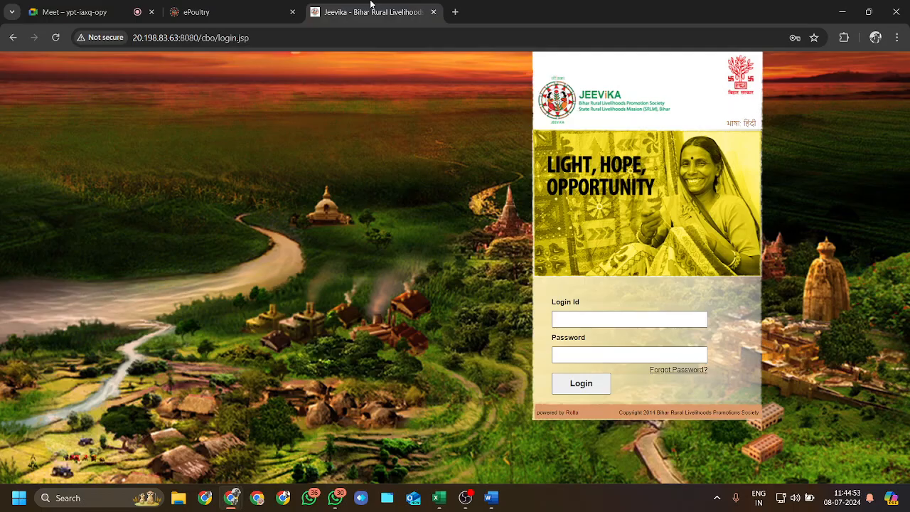
{"action": "left_click", "coordinate": [228, 5]}
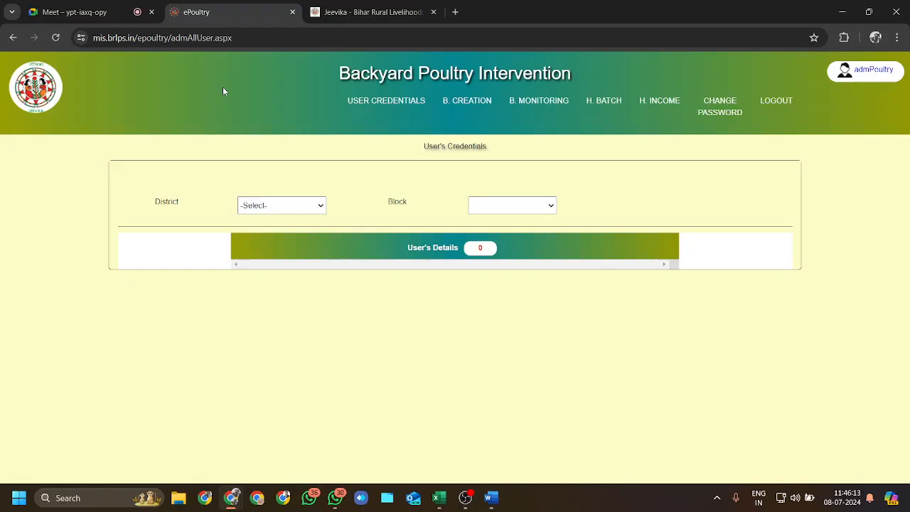
{"action": "left_click", "coordinate": [341, 8]}
Step: Try to log in to the CBO MIS with a saved account, entering the device PIN to fill the password
{"action": "left_click", "coordinate": [644, 325]}
{"action": "left_click", "coordinate": [645, 319]}
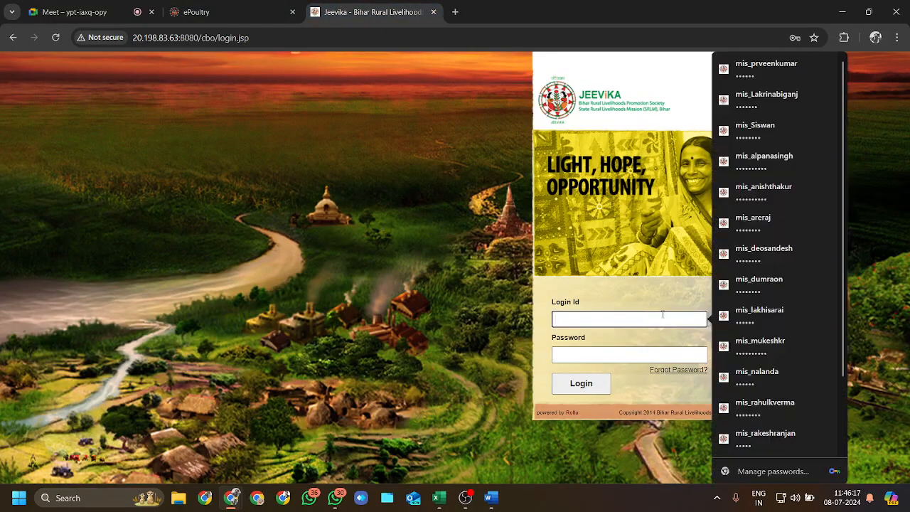
{"action": "left_click", "coordinate": [746, 347]}
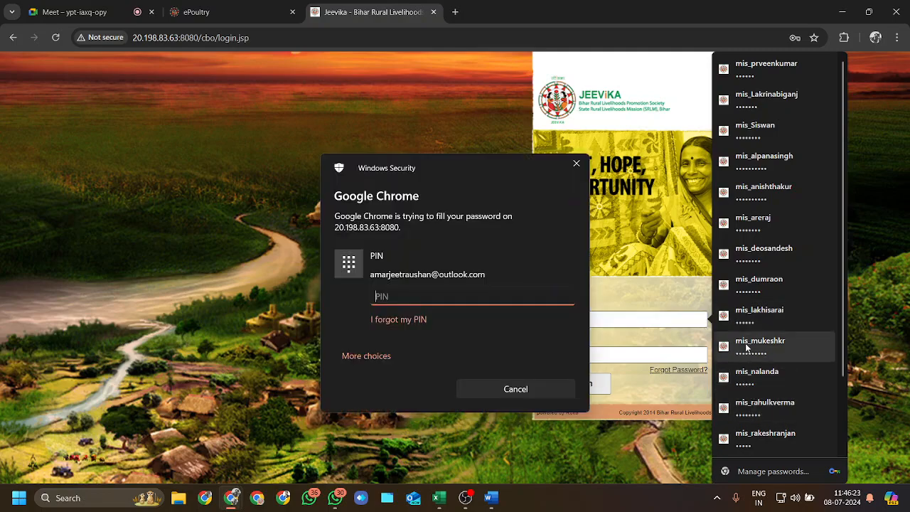
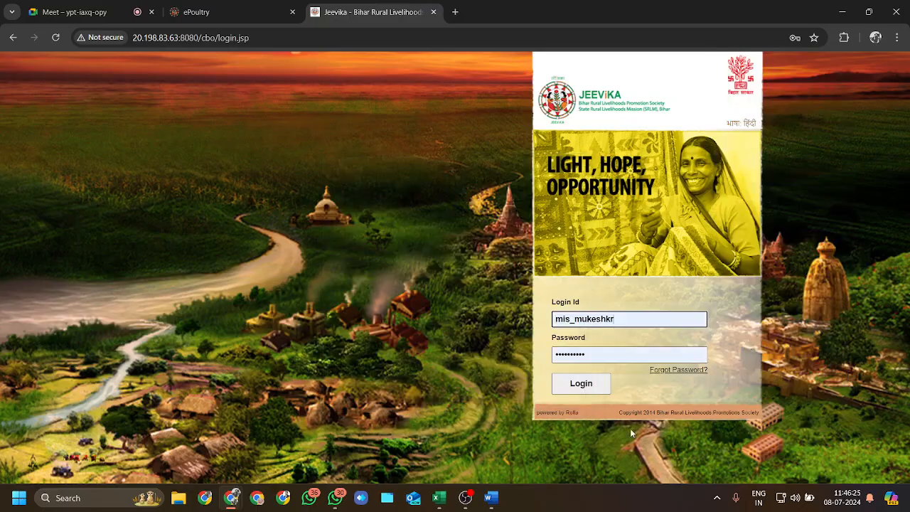
{"action": "left_click", "coordinate": [585, 387]}
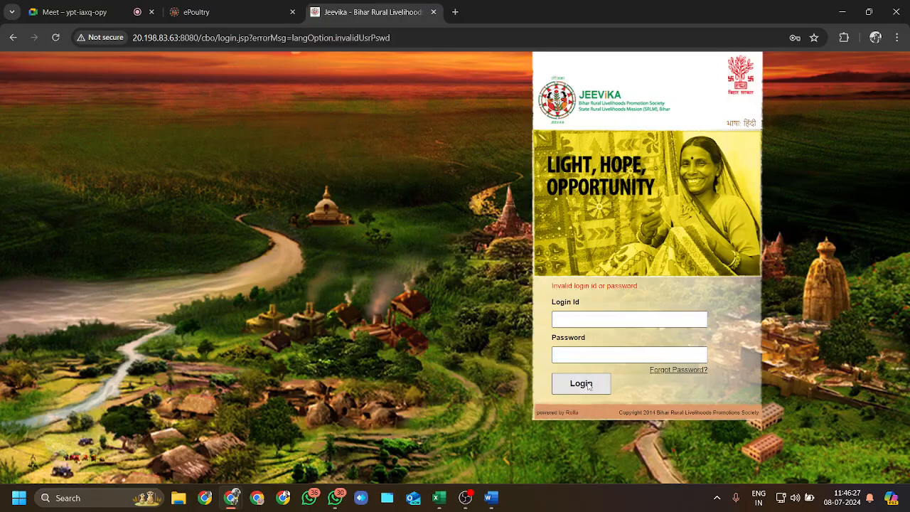
Step: Log in to the CBO MIS with the saved Siswan block login ID and password
{"action": "left_click", "coordinate": [588, 320]}
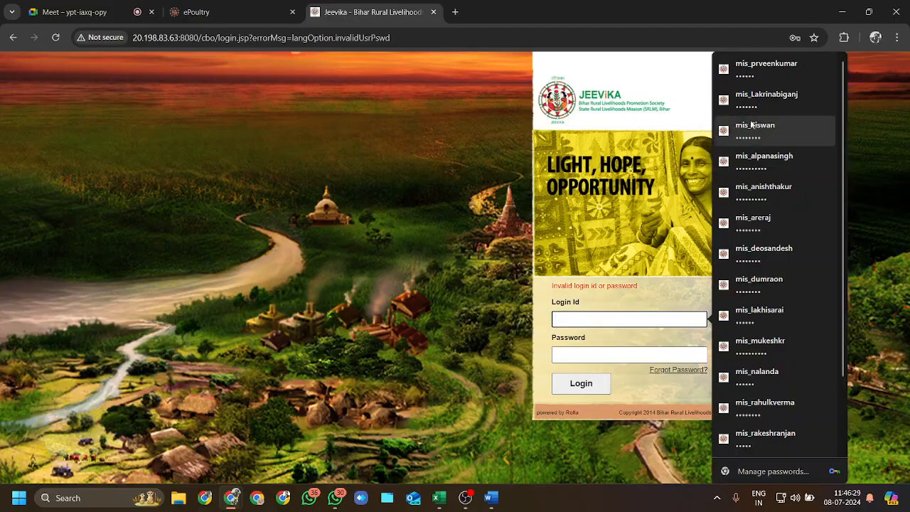
{"action": "left_click", "coordinate": [753, 126]}
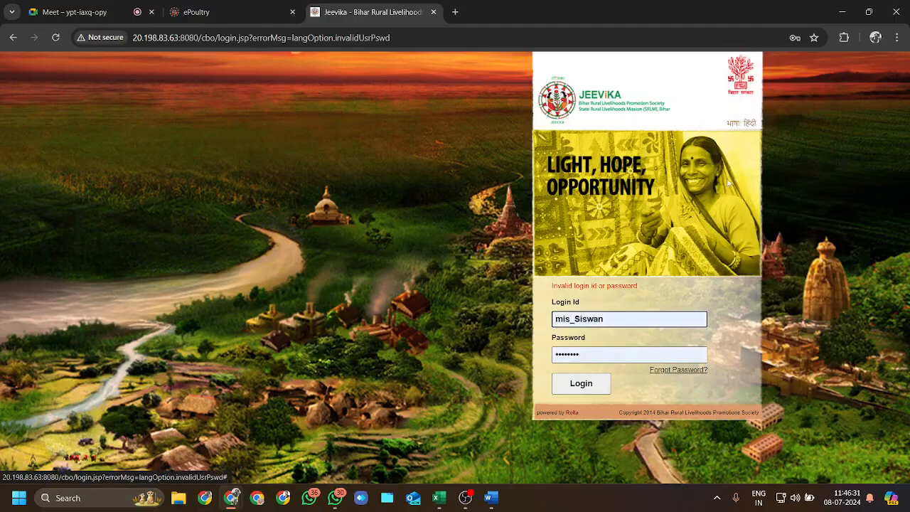
{"action": "left_click", "coordinate": [597, 389]}
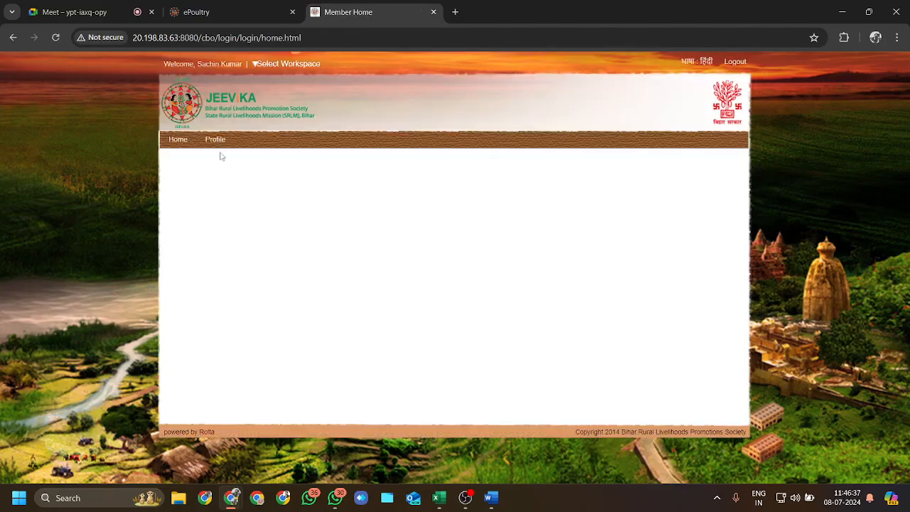
Step: Select the Data Entry Operator/ Siswan-Block workspace and open the CBO Institution page under Master Management
{"action": "left_click", "coordinate": [257, 65]}
{"action": "left_click", "coordinate": [269, 85]}
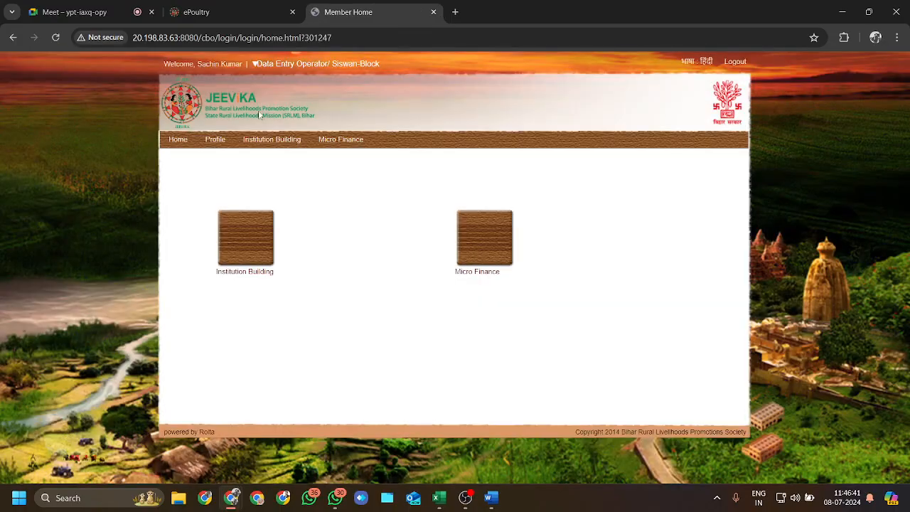
{"action": "mouse_move", "coordinate": [272, 140]}
{"action": "mouse_move", "coordinate": [271, 158]}
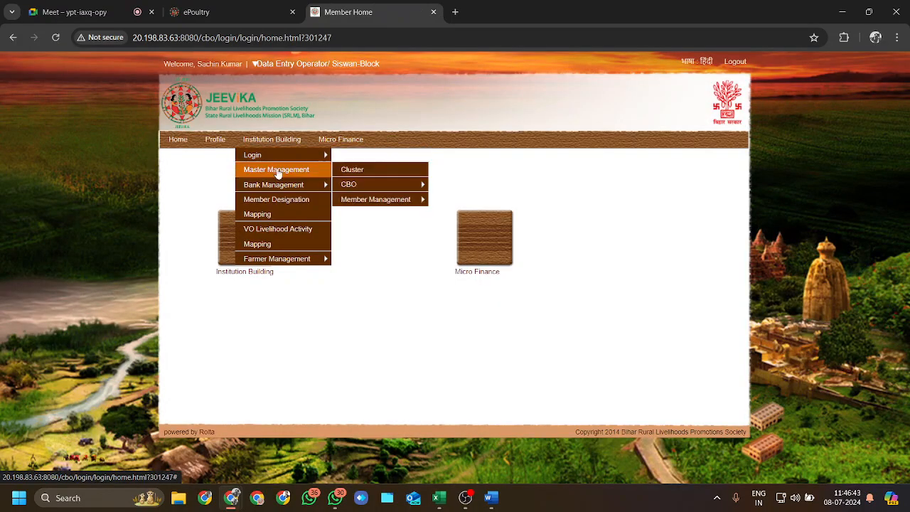
{"action": "mouse_move", "coordinate": [320, 184]}
{"action": "mouse_move", "coordinate": [354, 184]}
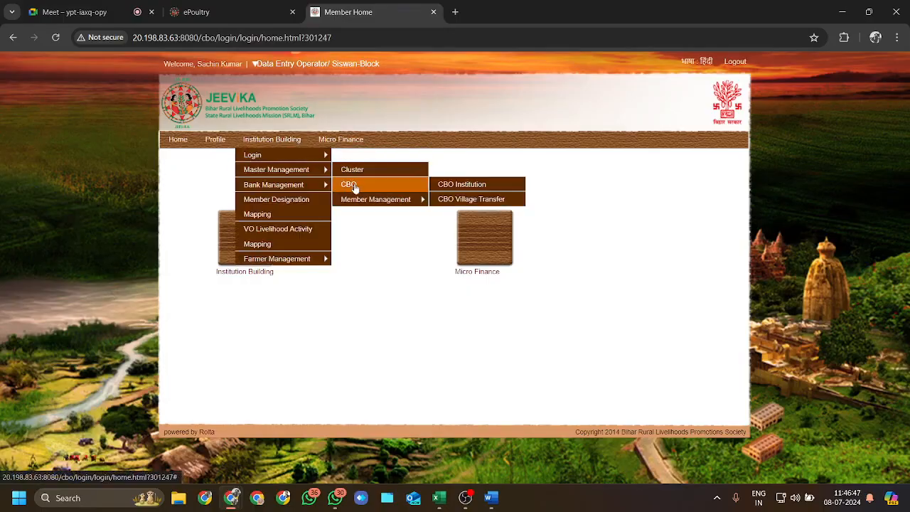
{"action": "left_click", "coordinate": [444, 185]}
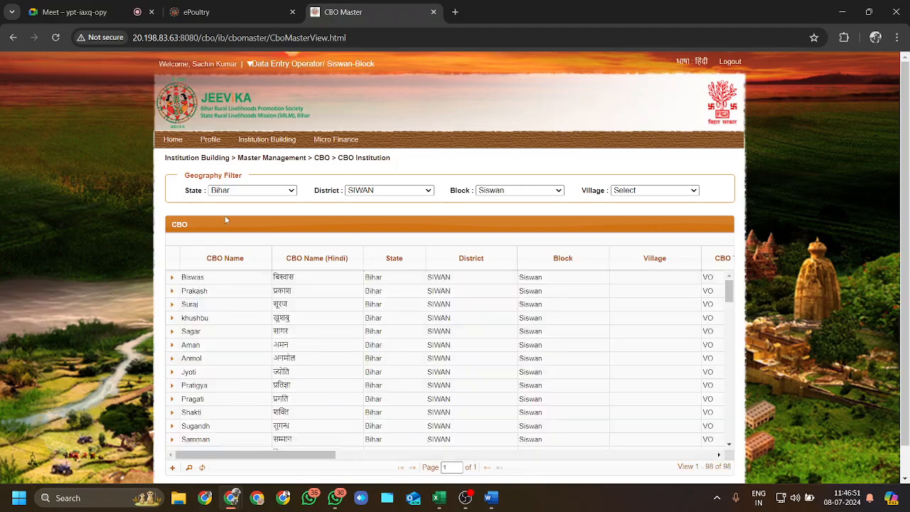
Step: Start a new CBO record and set its CBO Type to PG, Theme to Off-Farm and Project to BRLPS
{"action": "left_click", "coordinate": [172, 468]}
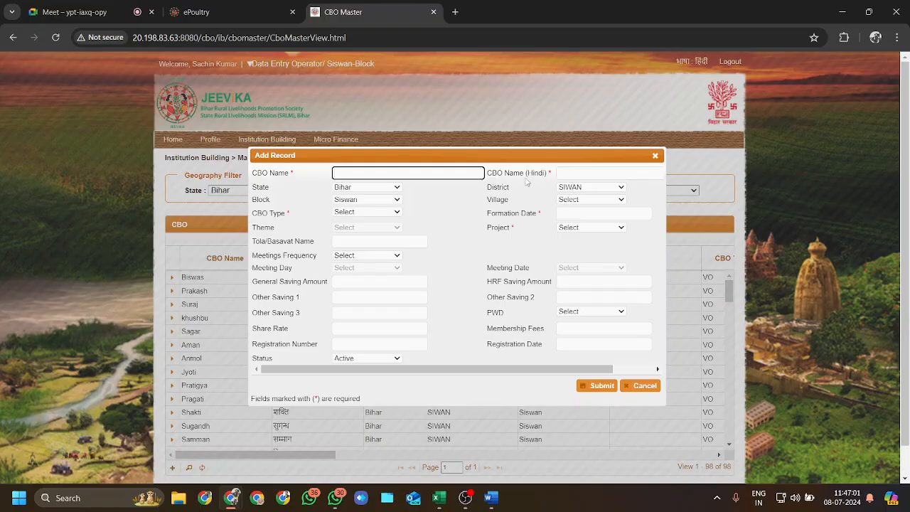
{"action": "left_click", "coordinate": [567, 174]}
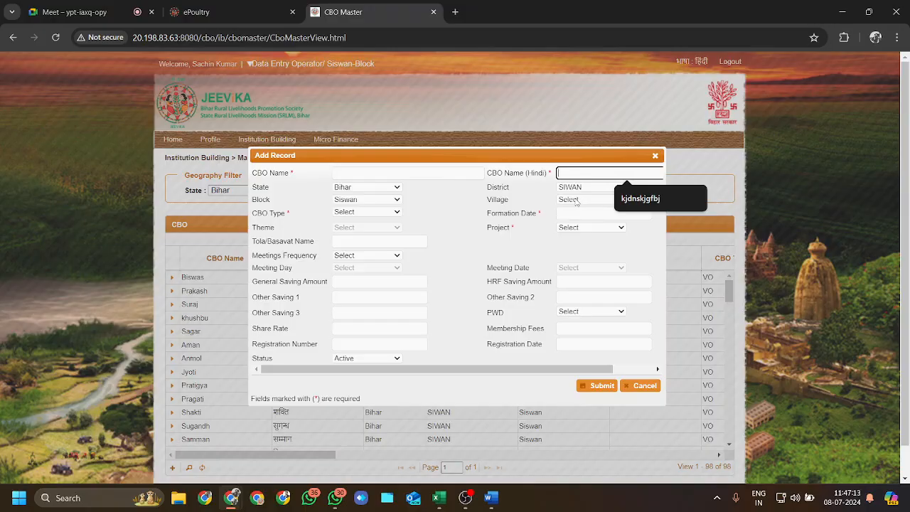
{"action": "left_click", "coordinate": [579, 213]}
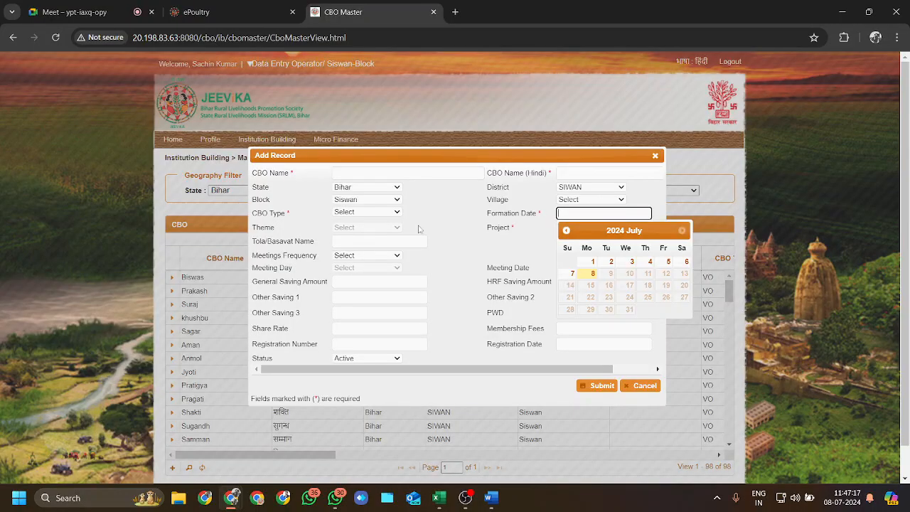
{"action": "left_click", "coordinate": [382, 212]}
{"action": "left_click", "coordinate": [358, 238]}
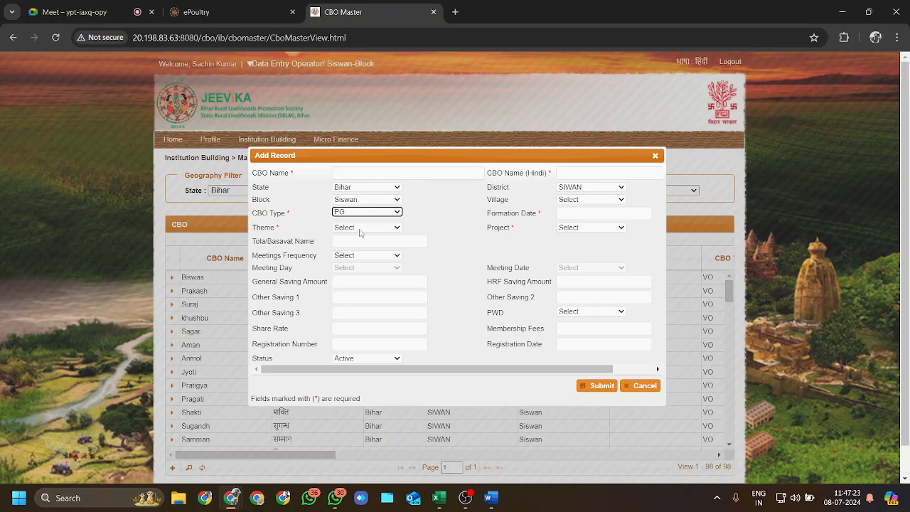
{"action": "left_click", "coordinate": [360, 229]}
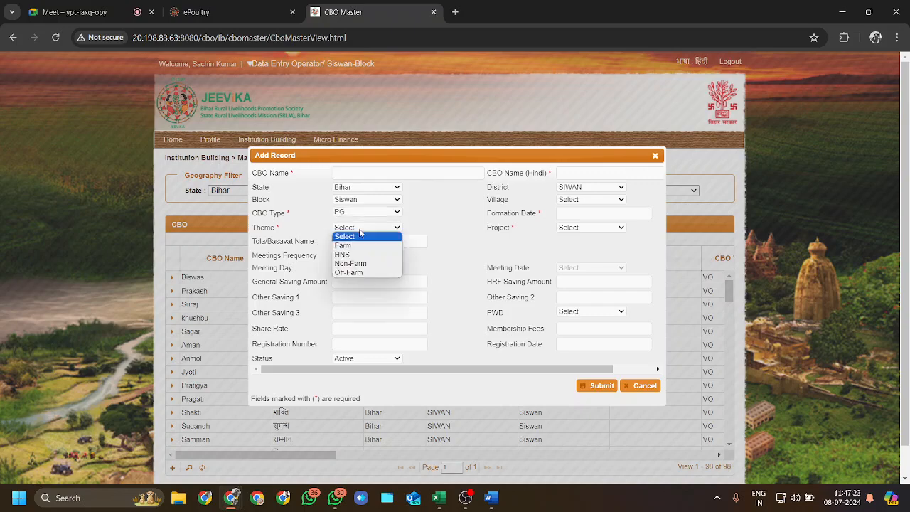
{"action": "left_click", "coordinate": [361, 273]}
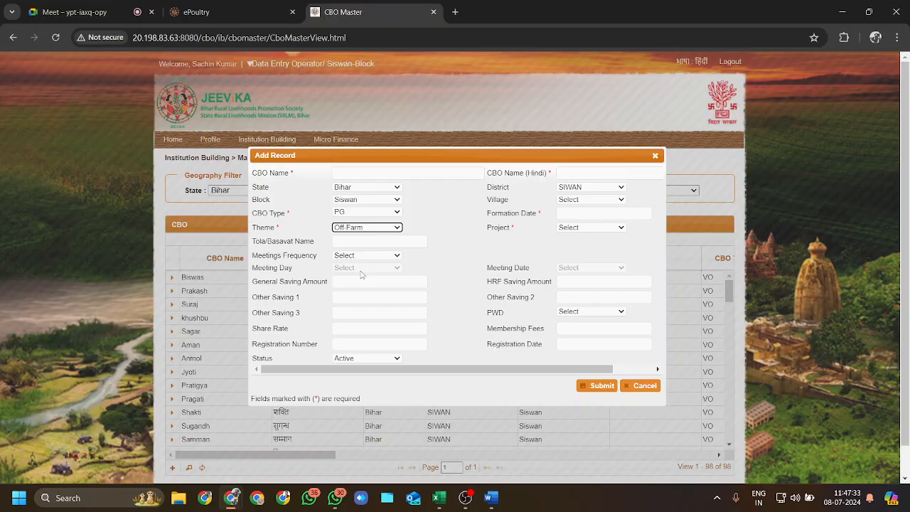
{"action": "left_click", "coordinate": [601, 229]}
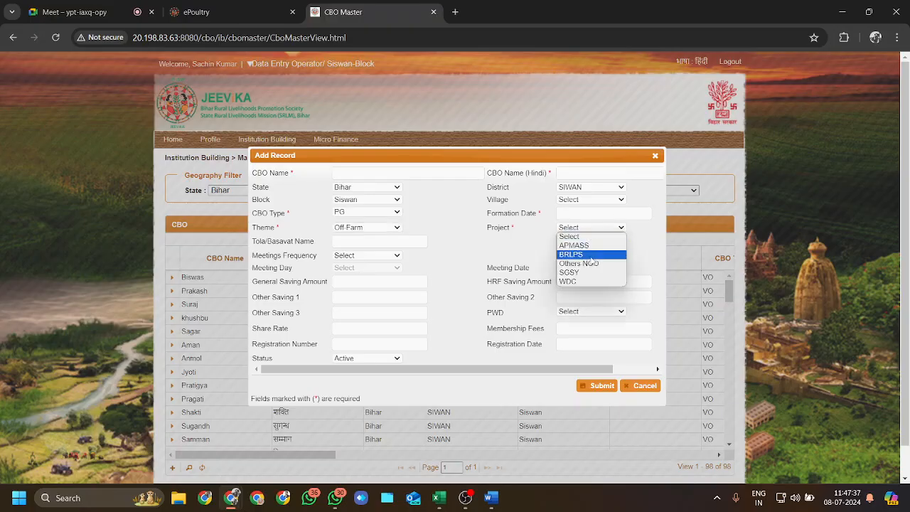
{"action": "left_click", "coordinate": [592, 254]}
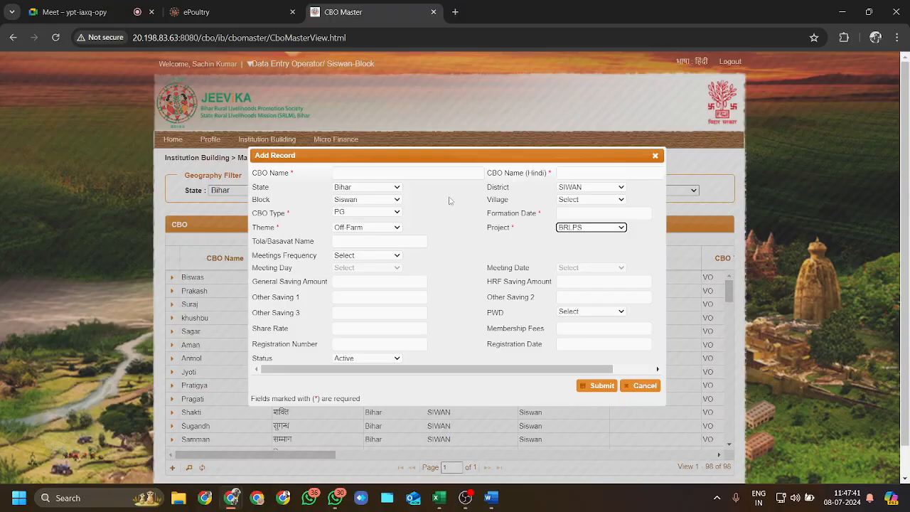
Step: Capture the upper part of the Add Record form, send it to the Livestock (IPDS-4) WhatsApp group and return to Chrome
{"action": "key", "text": "super+shift+s"}
{"action": "left_click_drag", "start_coordinate": [247, 146], "coordinate": [665, 272]}
{"action": "key", "text": "alt+Tab"}
{"action": "key", "text": "ctrl+v"}
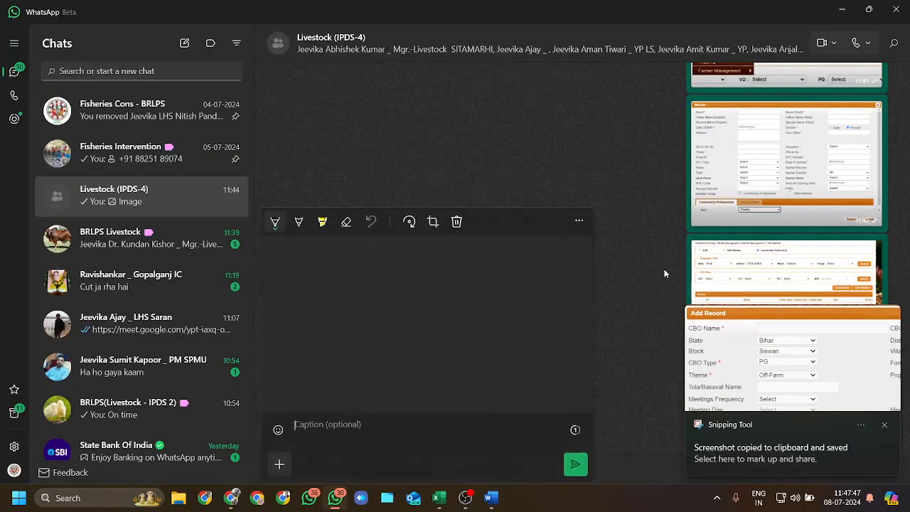
{"action": "key", "text": "Return"}
{"action": "key", "text": "alt+Tab"}
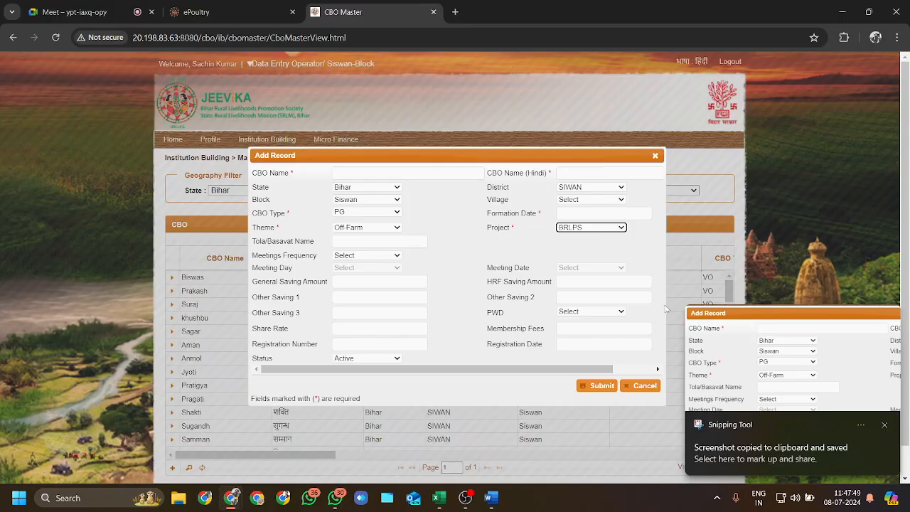
Step: Cancel the new CBO record and expand the activity mapping of the Gunjan (Madhumakhi) PG in the CBO list
{"action": "scroll", "coordinate": [476, 355], "scroll_direction": "down", "scroll_amount": 2}
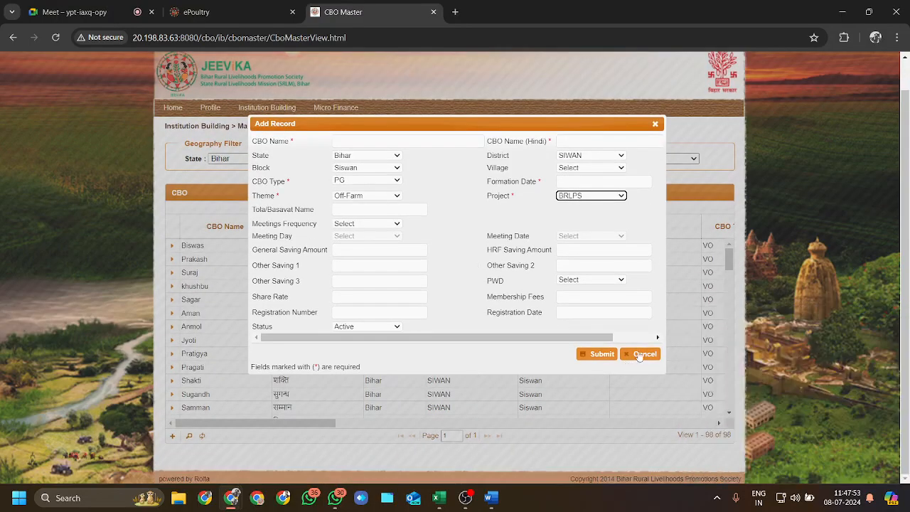
{"action": "left_click", "coordinate": [640, 354]}
{"action": "scroll", "coordinate": [491, 347], "scroll_direction": "down", "scroll_amount": 6}
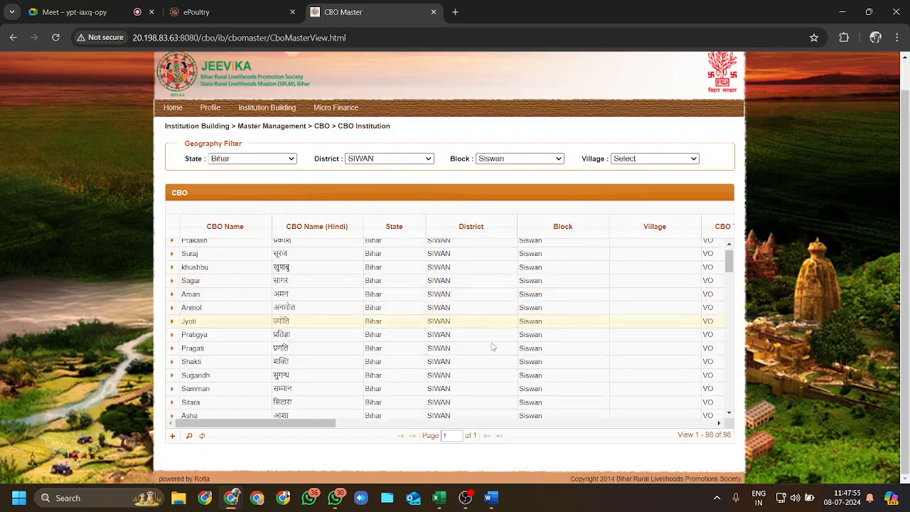
{"action": "scroll", "coordinate": [492, 347], "scroll_direction": "down", "scroll_amount": 8}
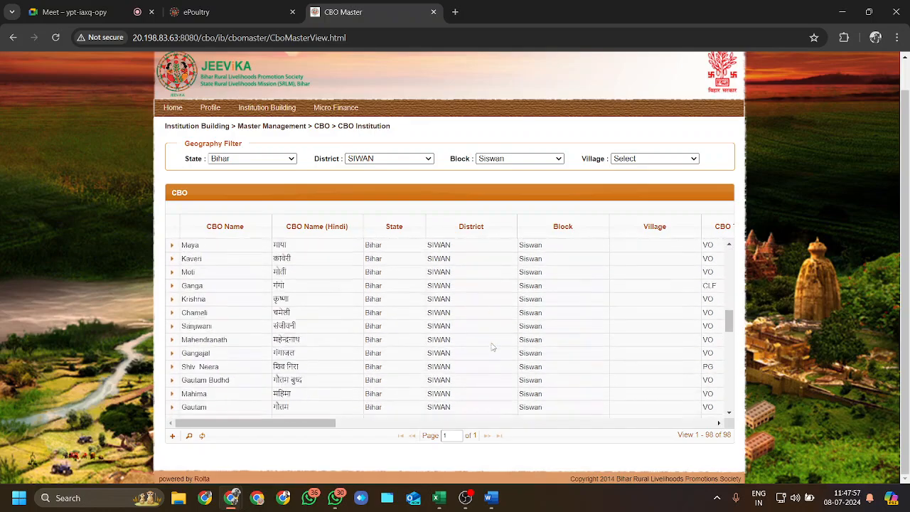
{"action": "scroll", "coordinate": [492, 347], "scroll_direction": "down", "scroll_amount": 10}
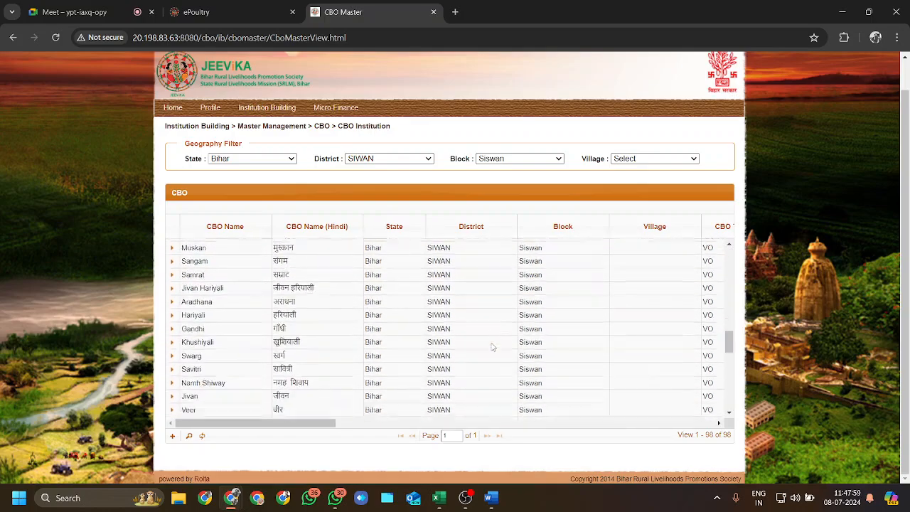
{"action": "scroll", "coordinate": [491, 346], "scroll_direction": "down", "scroll_amount": 3}
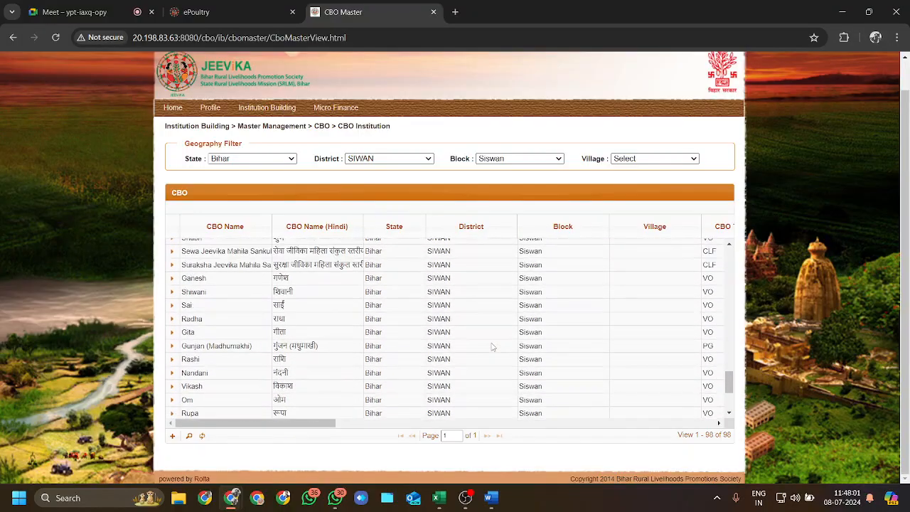
{"action": "scroll", "coordinate": [492, 346], "scroll_direction": "down", "scroll_amount": 1}
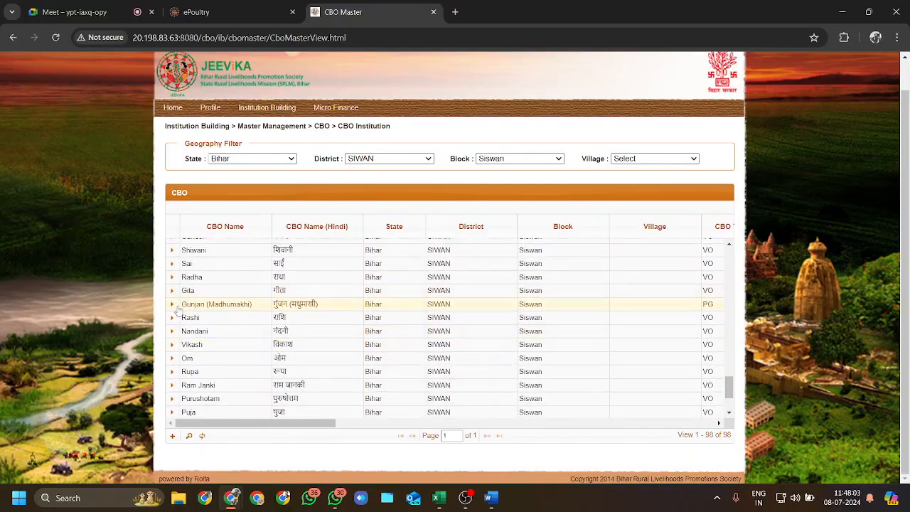
{"action": "left_click", "coordinate": [172, 305]}
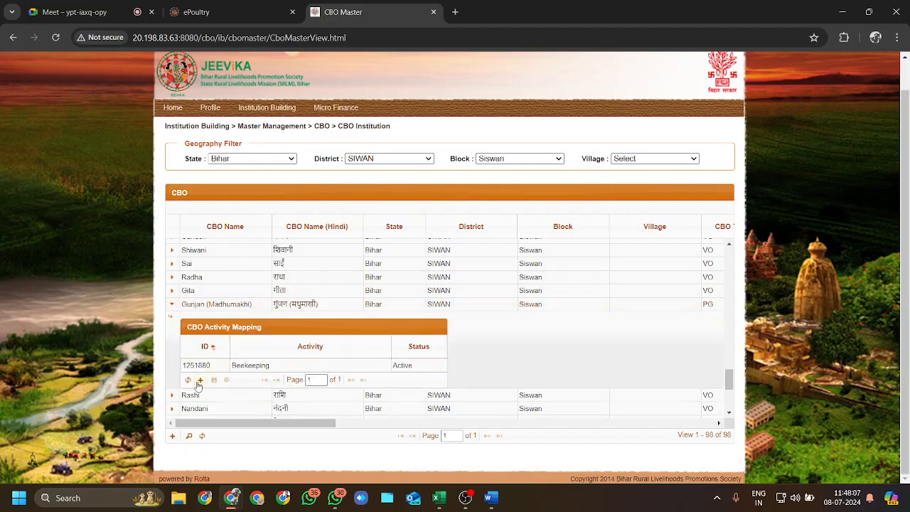
Step: Add a blank activity mapping row under the Gunjan (Madhumakhi) PG and view the available activity options
{"action": "left_click", "coordinate": [200, 380]}
{"action": "left_click", "coordinate": [246, 378]}
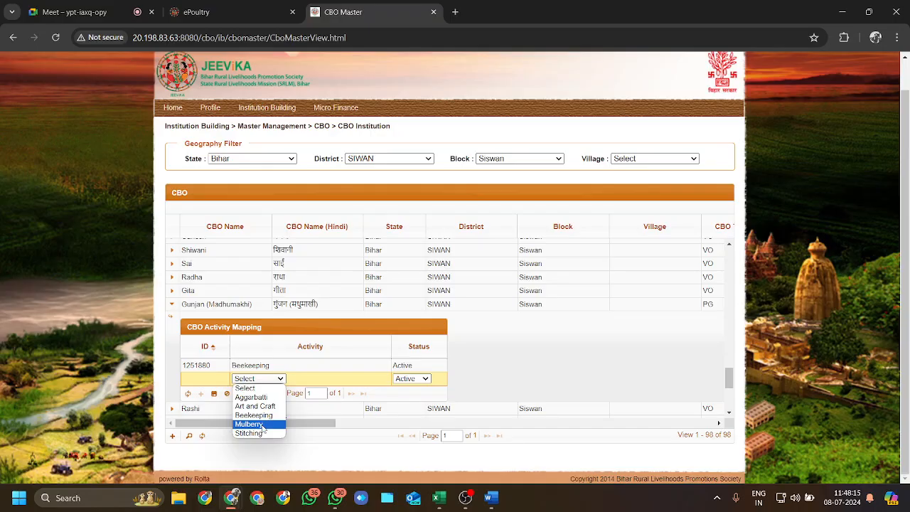
{"action": "left_click", "coordinate": [560, 383]}
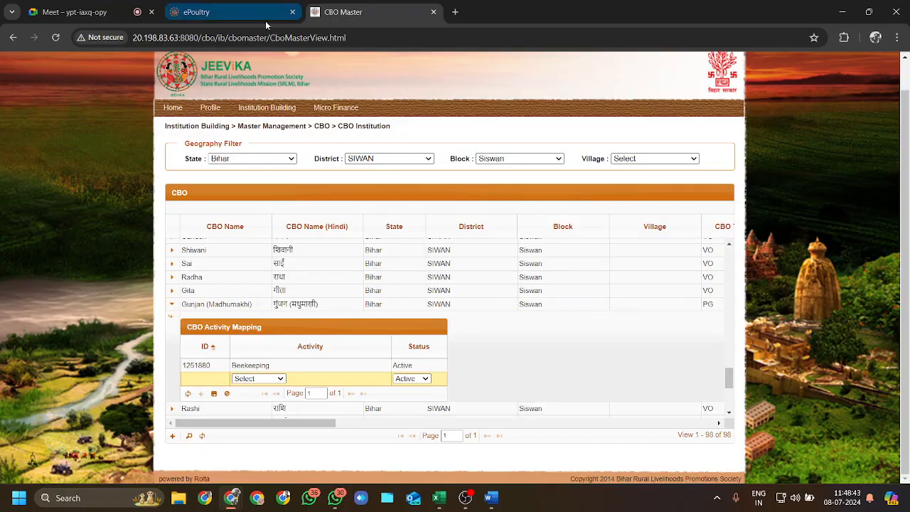
Step: Return to the Google Meet session, leave the call and switch to OBS Studio
{"action": "mouse_move", "coordinate": [216, 5]}
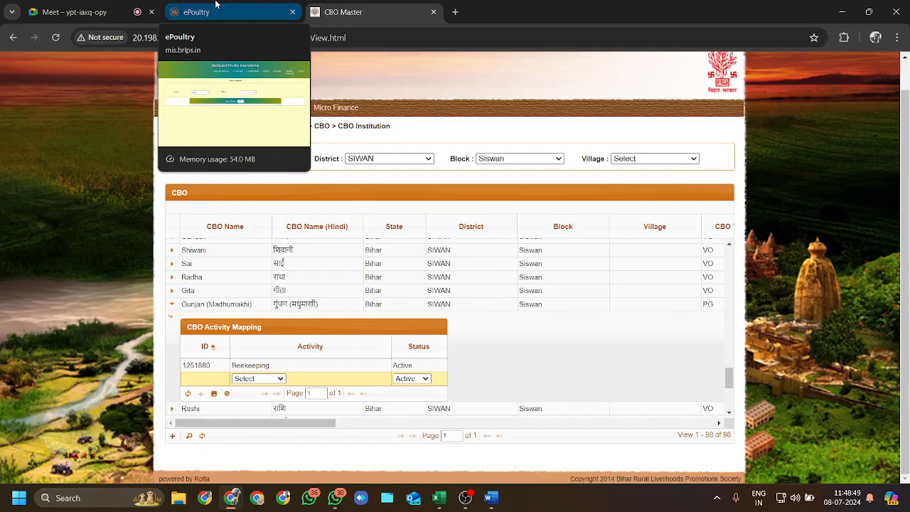
{"action": "left_click", "coordinate": [119, 5]}
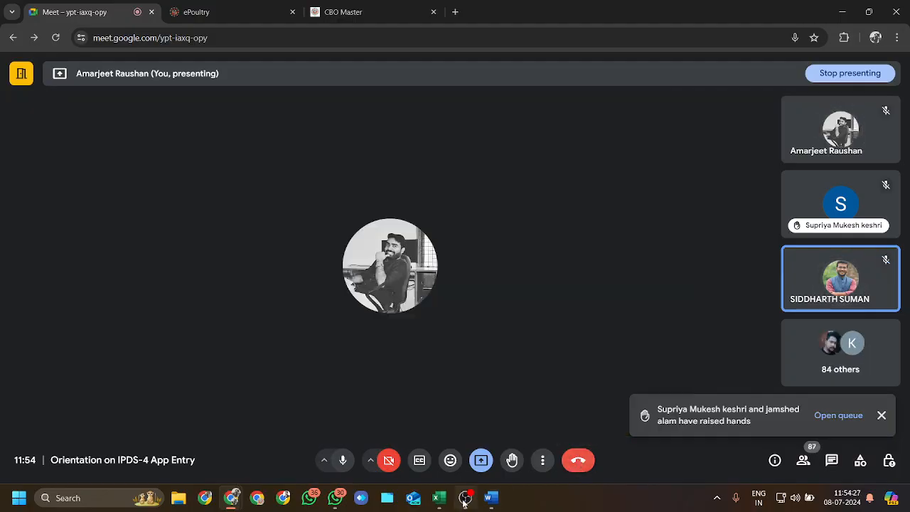
{"action": "left_click", "coordinate": [465, 497]}
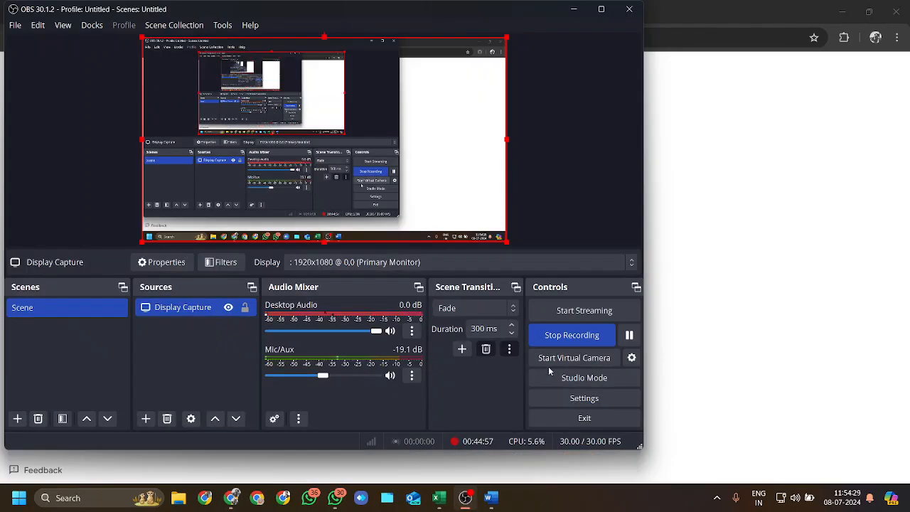